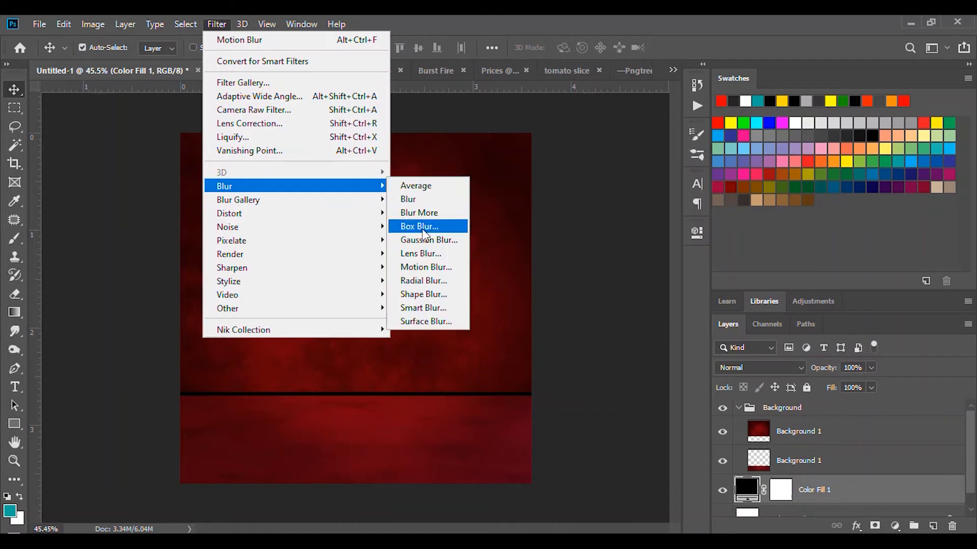
Convert the Color Fill 1 layer to a smart object and apply a strong Gaussian Blur to it
{"action": "left_click", "coordinate": [429, 220]}
{"action": "left_click", "coordinate": [458, 225]}
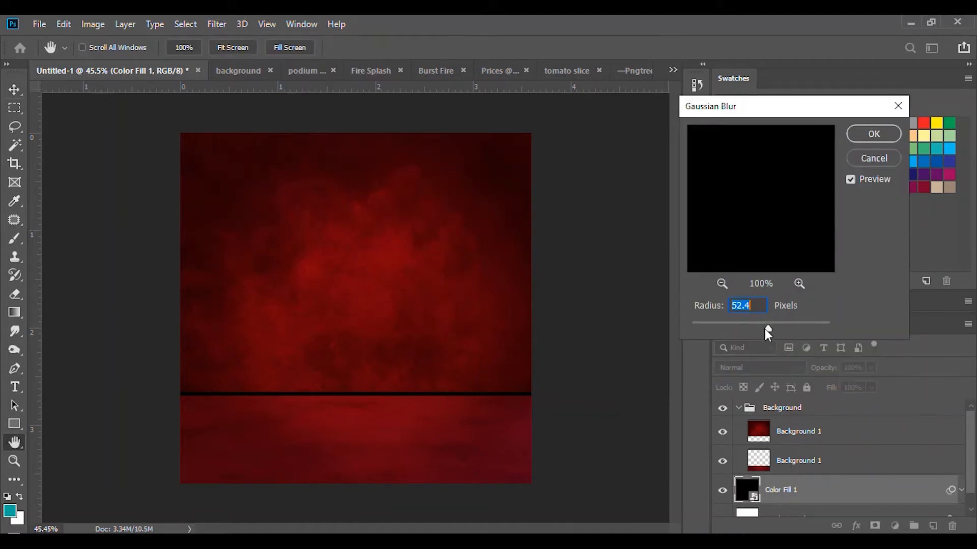
{"action": "left_click_drag", "start_coordinate": [766, 330], "coordinate": [794, 328]}
{"action": "left_click", "coordinate": [873, 135]}
Set the Color Fill 1 layer's opacity to 91% and nudge the lower Background 1 floor image slightly downward
{"action": "left_click_drag", "start_coordinate": [360, 419], "coordinate": [358, 425]}
{"action": "mouse_move", "coordinate": [817, 367]}
{"action": "left_mouse_down"}
{"action": "mouse_move", "coordinate": [786, 369]}
{"action": "mouse_move", "coordinate": [815, 380]}
{"action": "left_mouse_up"}
{"action": "left_click", "coordinate": [813, 461]}
{"action": "left_click_drag", "start_coordinate": [382, 454], "coordinate": [387, 455]}
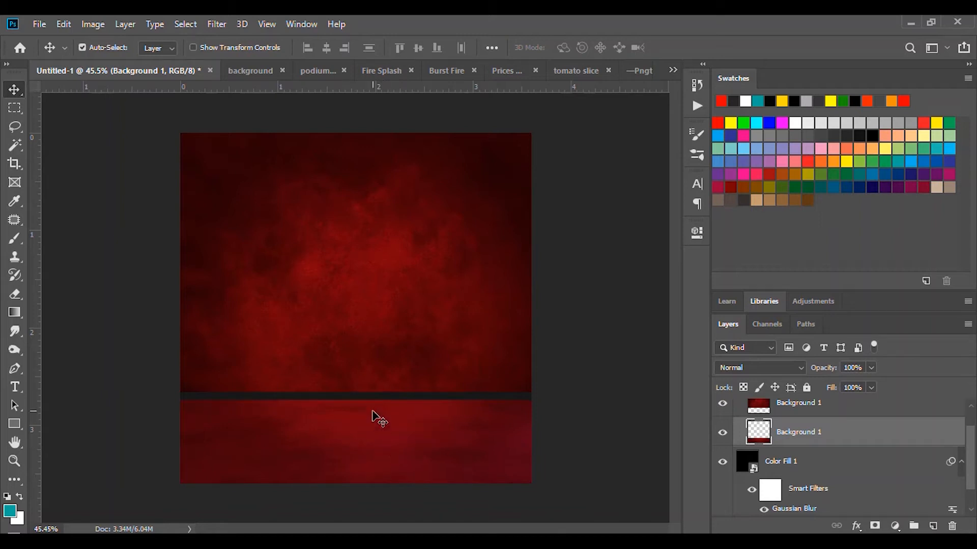
Try a white rounded rectangle about 736 by 136 px without a stroke on the floor area, and delete it
{"action": "right_click", "coordinate": [17, 425]}
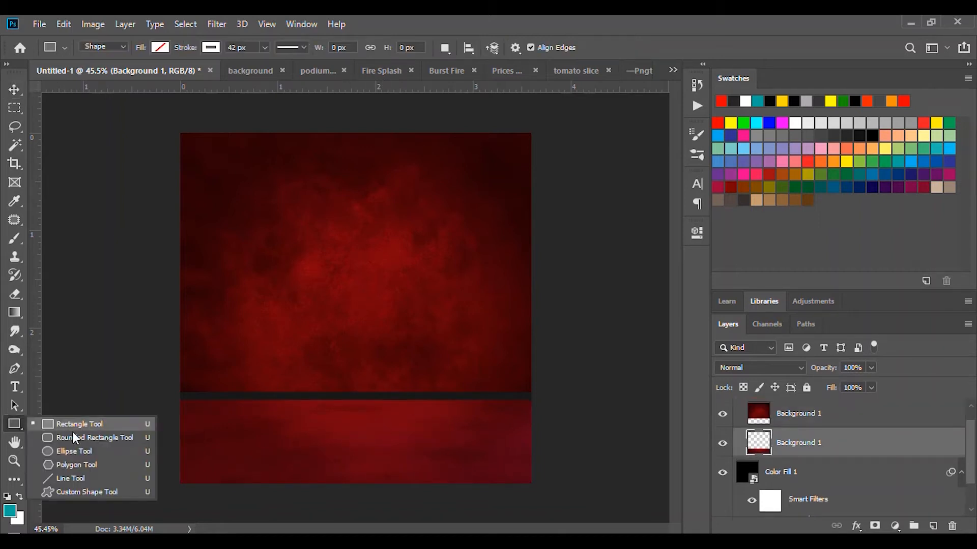
{"action": "left_click", "coordinate": [77, 438]}
{"action": "mouse_move", "coordinate": [246, 402]}
{"action": "left_mouse_down"}
{"action": "mouse_move", "coordinate": [495, 445]}
{"action": "mouse_move", "coordinate": [484, 445]}
{"action": "left_mouse_up"}
{"action": "left_click", "coordinate": [495, 317]}
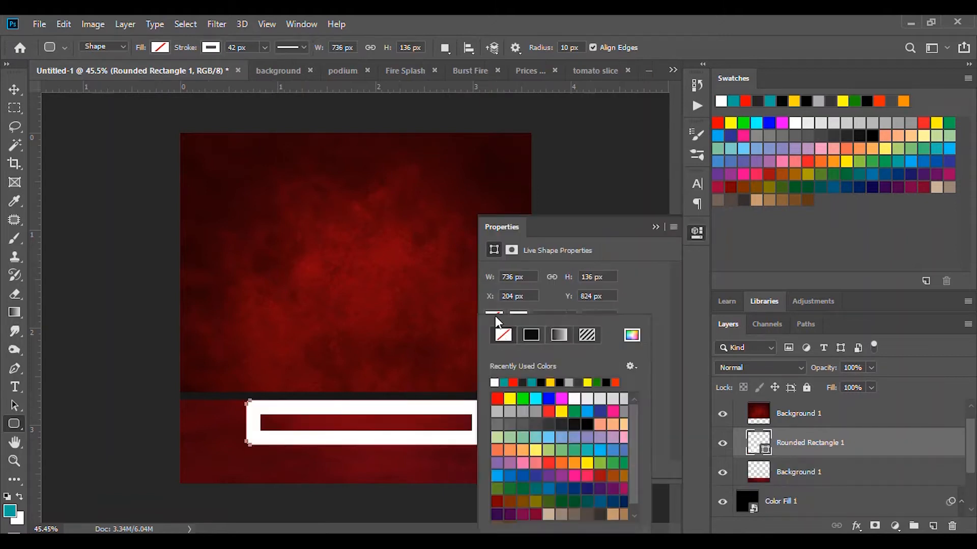
{"action": "left_click", "coordinate": [501, 330]}
{"action": "left_click", "coordinate": [495, 316]}
{"action": "left_click", "coordinate": [495, 316]}
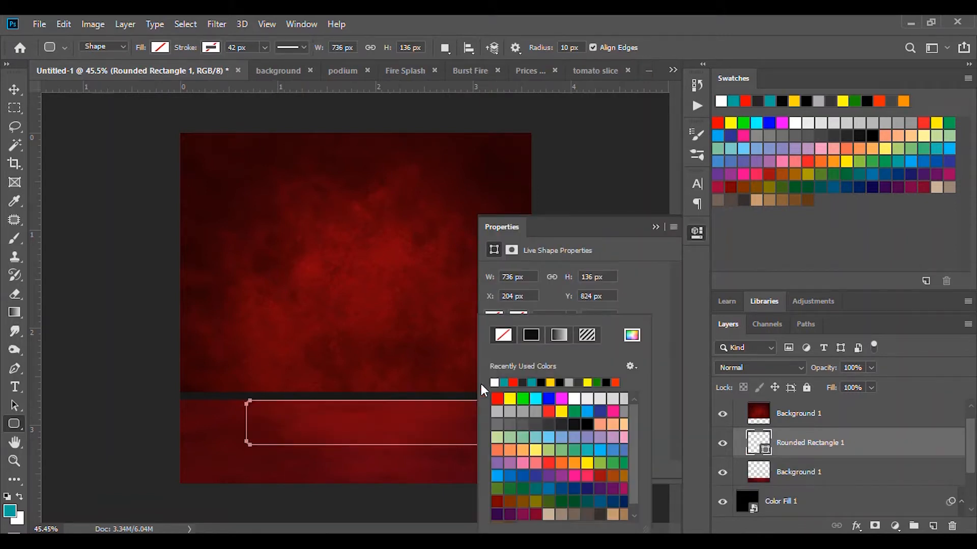
{"action": "left_click", "coordinate": [493, 382]}
{"action": "left_click", "coordinate": [638, 304]}
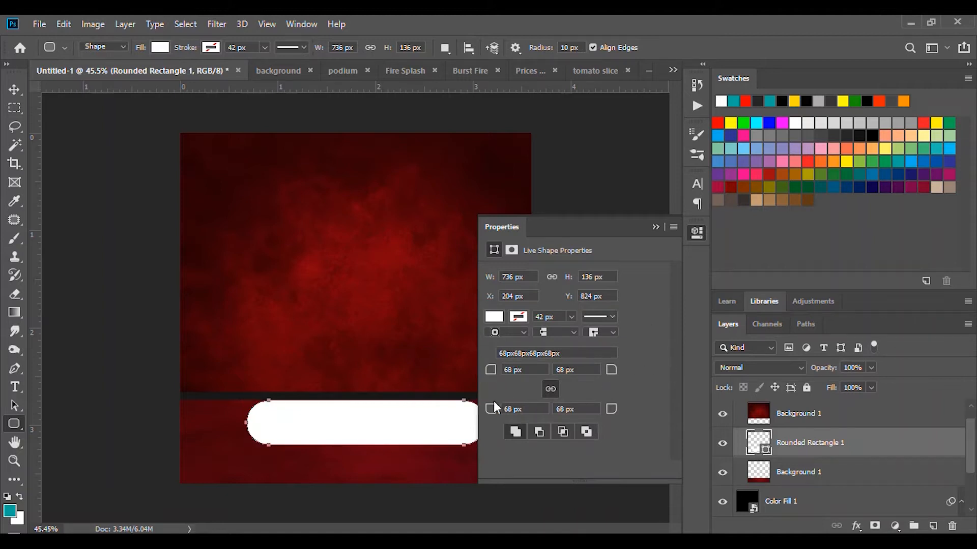
{"action": "left_click", "coordinate": [655, 226]}
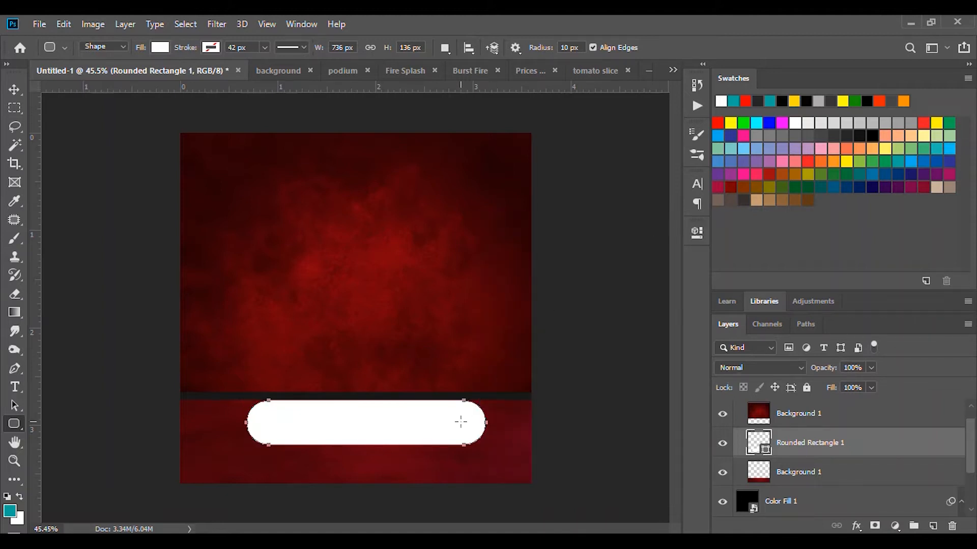
{"action": "key", "text": "v"}
{"action": "key", "text": "Delete"}
Add a layer above Color Fill 1 and draw a flat ellipse about 754 by 131 px across the floor
{"action": "left_click", "coordinate": [768, 478]}
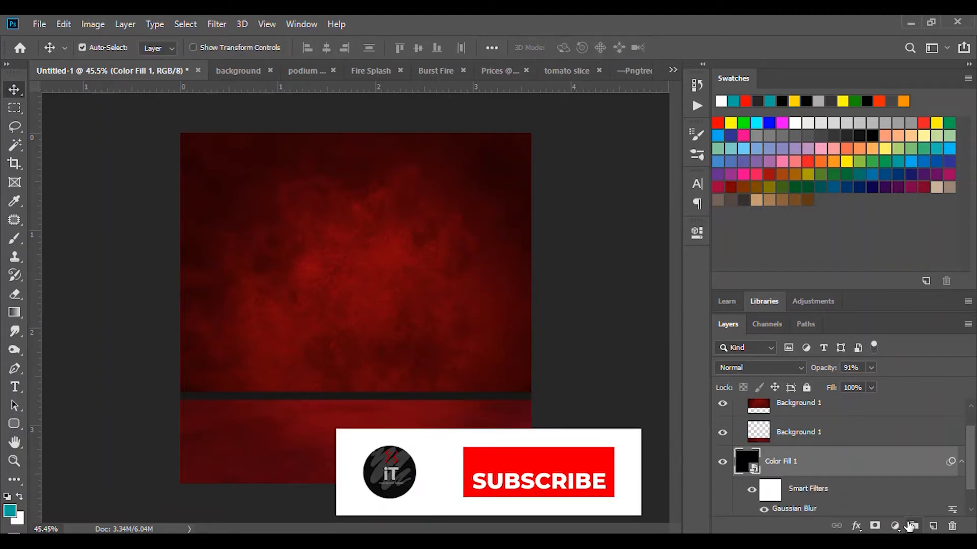
{"action": "left_click", "coordinate": [932, 526]}
{"action": "left_click", "coordinate": [13, 424]}
{"action": "right_click", "coordinate": [15, 425]}
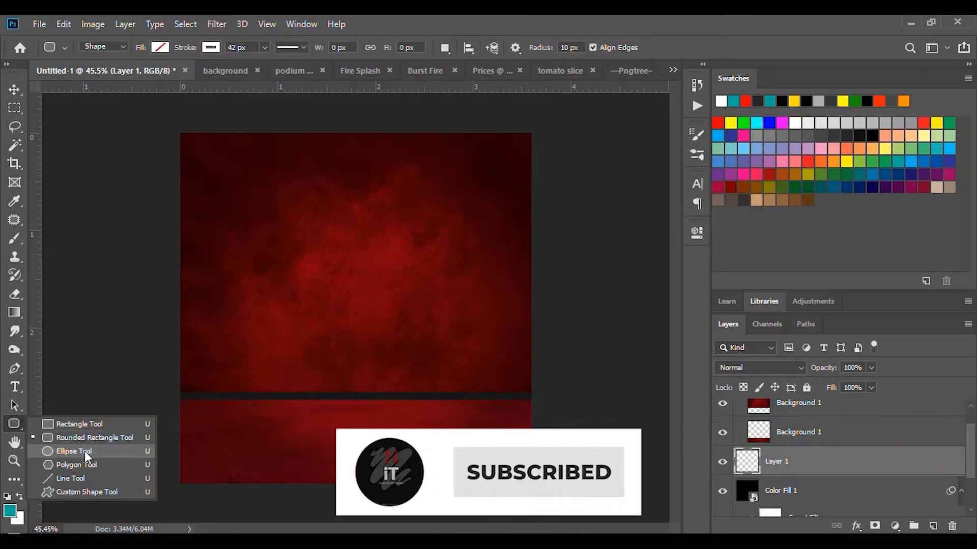
{"action": "left_click", "coordinate": [84, 451]}
{"action": "left_click_drag", "start_coordinate": [251, 406], "coordinate": [493, 448]}
Give the ellipse a white fill with no stroke and move its layer between the two Background 1 layers
{"action": "left_click", "coordinate": [510, 342]}
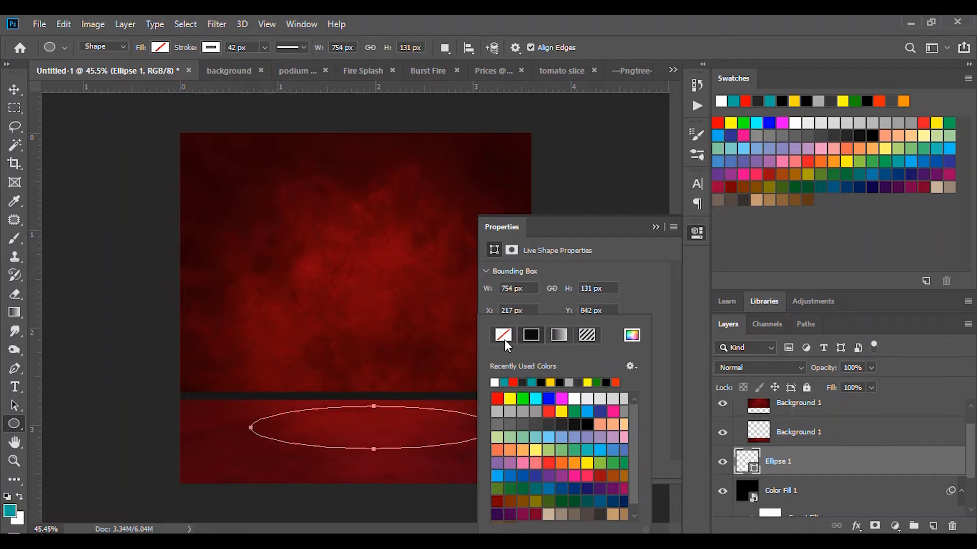
{"action": "left_click", "coordinate": [641, 284]}
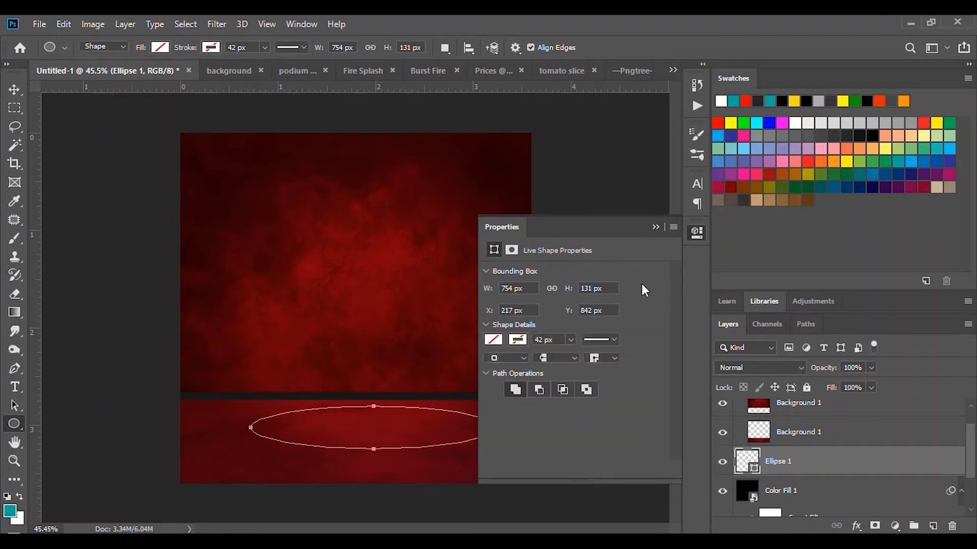
{"action": "left_click", "coordinate": [492, 339]}
{"action": "left_click", "coordinate": [652, 283]}
{"action": "left_click_drag", "start_coordinate": [783, 463], "coordinate": [776, 425]}
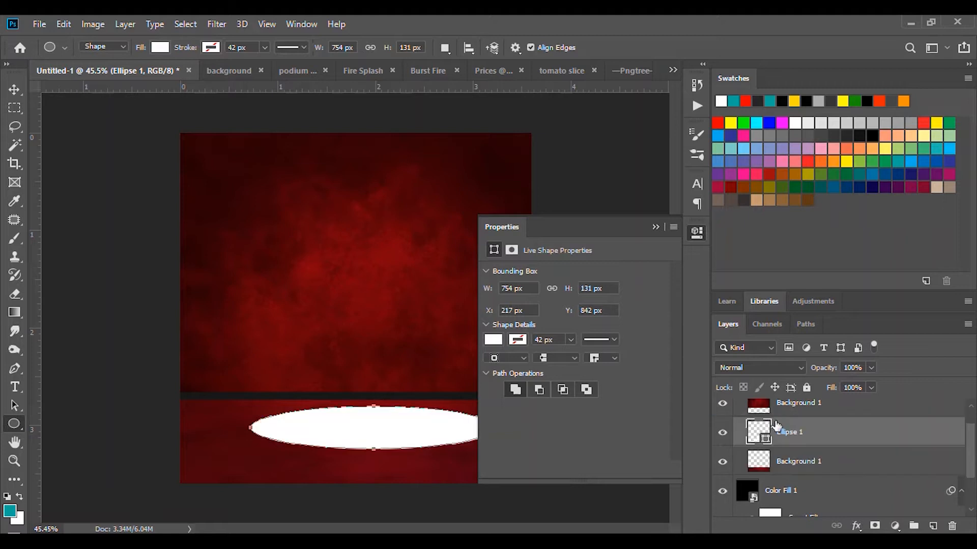
{"action": "left_click", "coordinate": [655, 226]}
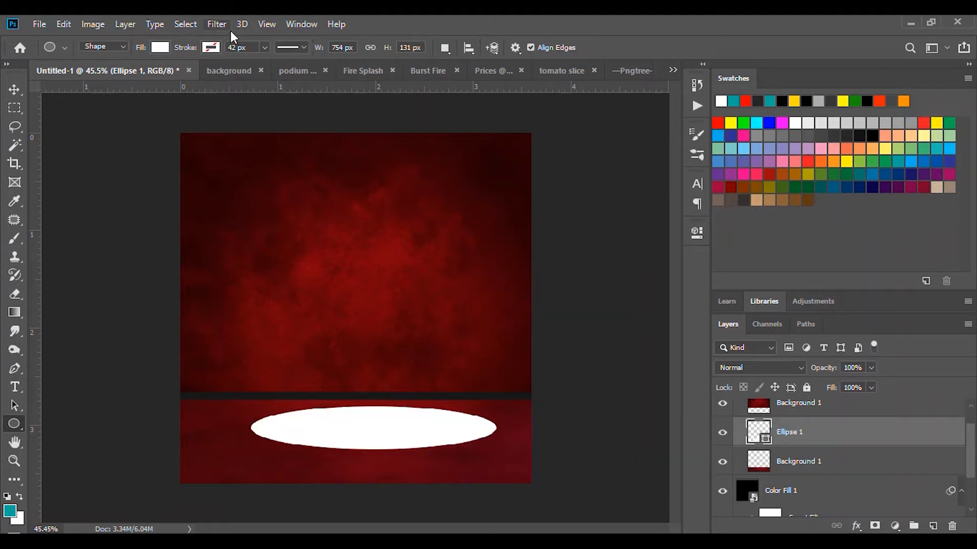
Convert the ellipse to a smart object and apply a Gaussian Blur with a radius of 84.1 pixels
{"action": "left_click", "coordinate": [217, 25]}
{"action": "mouse_move", "coordinate": [239, 185]}
{"action": "left_click", "coordinate": [447, 240]}
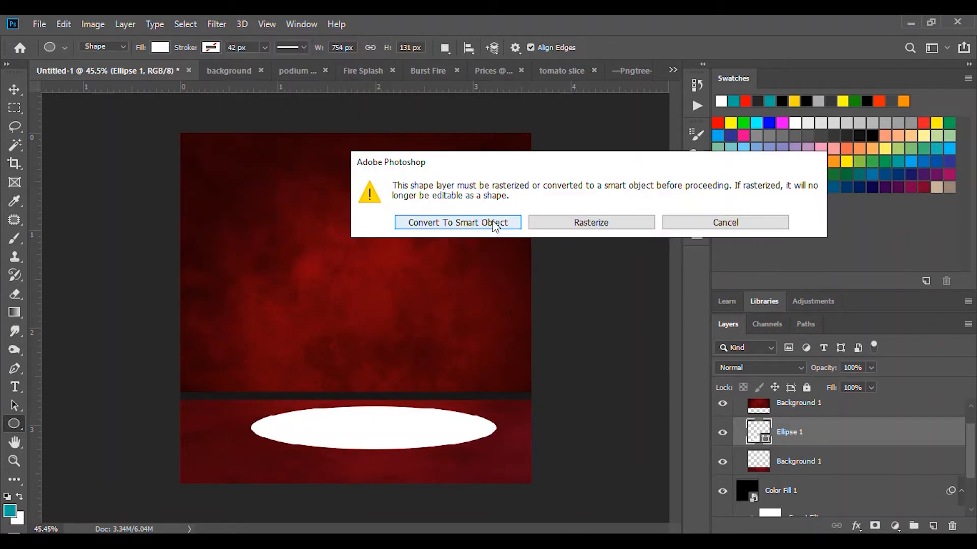
{"action": "left_click", "coordinate": [495, 224]}
{"action": "left_click_drag", "start_coordinate": [746, 324], "coordinate": [775, 320]}
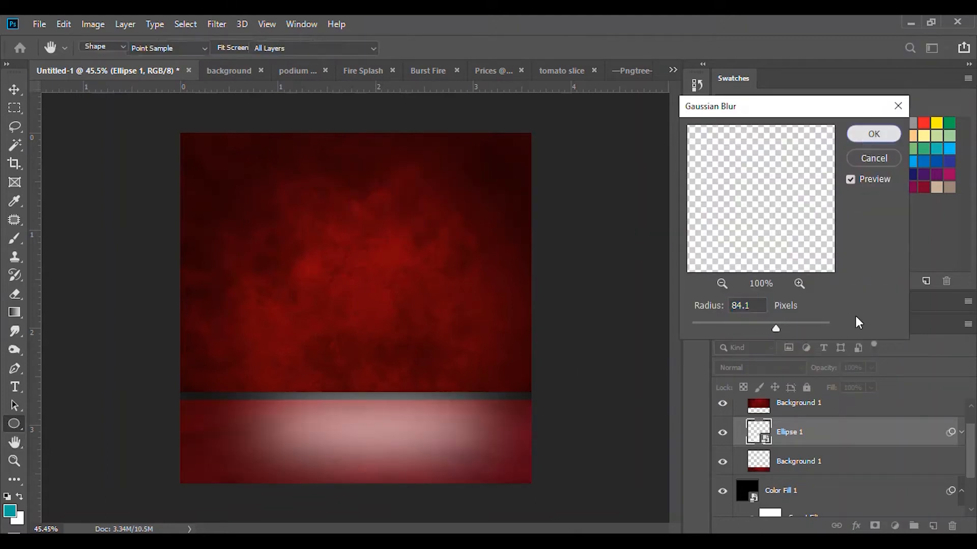
{"action": "key", "text": "Return"}
Set the Ellipse 1 layer to 68% opacity and reposition the glow above both Background 1 layers
{"action": "left_click_drag", "start_coordinate": [823, 368], "coordinate": [806, 373]}
{"action": "left_click_drag", "start_coordinate": [894, 431], "coordinate": [802, 402]}
{"action": "key", "text": "v"}
{"action": "left_click_drag", "start_coordinate": [397, 426], "coordinate": [367, 404]}
Stretch the ellipse downward to 156.49% height and lower its layer opacity to 30%
{"action": "key", "text": "ctrl+t"}
{"action": "left_click", "coordinate": [511, 243]}
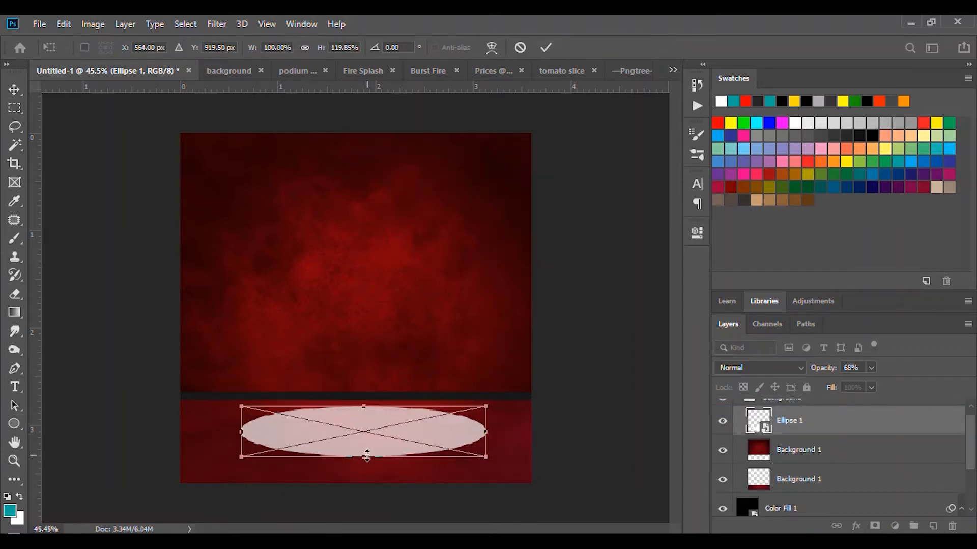
{"action": "left_click_drag", "start_coordinate": [367, 456], "coordinate": [362, 474]}
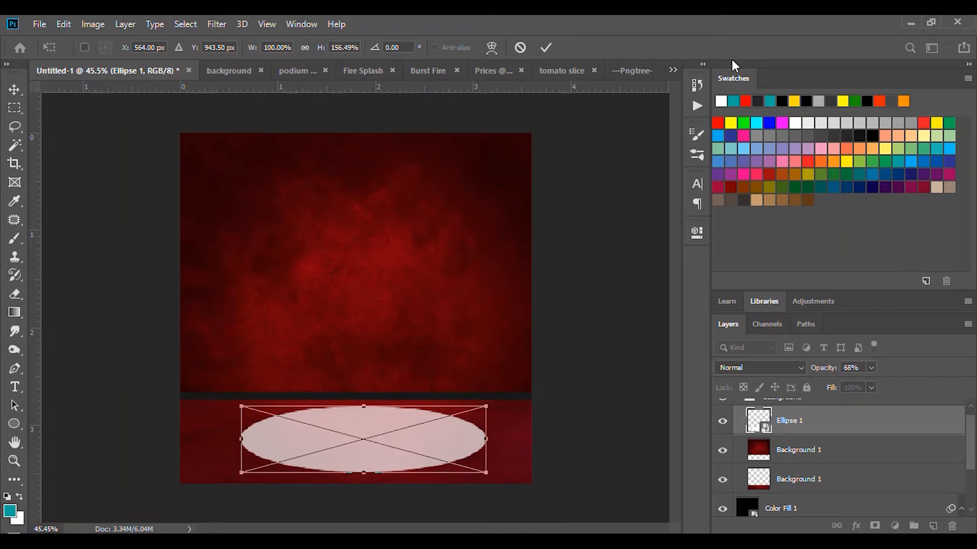
{"action": "left_click", "coordinate": [546, 47]}
{"action": "left_click_drag", "start_coordinate": [829, 374], "coordinate": [797, 375]}
{"action": "left_click", "coordinate": [359, 285]}
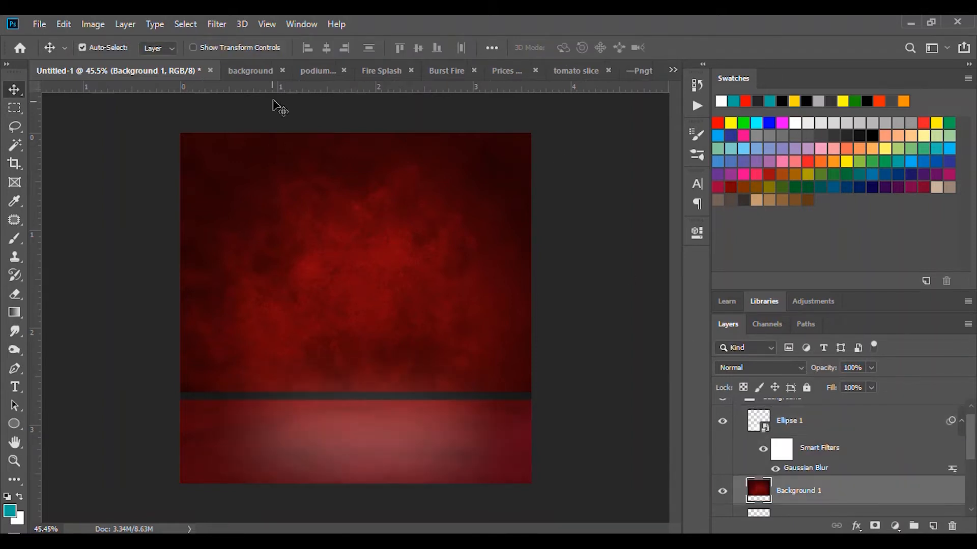
Bring the podium artwork from its document into Untitled-1 and place its layer above the Background group
{"action": "left_click", "coordinate": [309, 72]}
{"action": "left_click_drag", "start_coordinate": [298, 305], "coordinate": [325, 333]}
{"action": "left_click_drag", "start_coordinate": [843, 503], "coordinate": [798, 399]}
Create a layer group named ELEMTS above the Podium layer and move the Podium layer into it
{"action": "left_click", "coordinate": [913, 526]}
{"action": "double_click", "coordinate": [769, 408]}
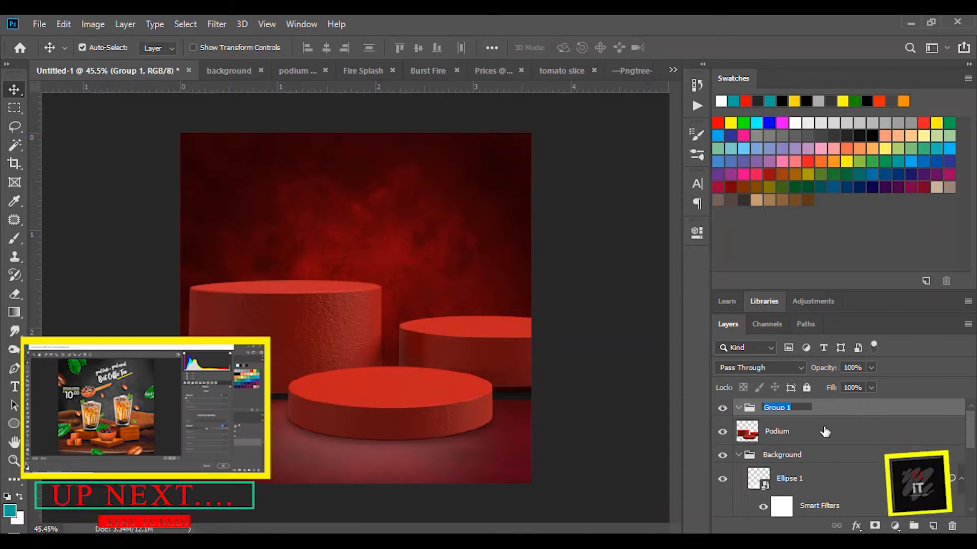
{"action": "type", "text": "ELEMTS"}
{"action": "key", "text": "Return"}
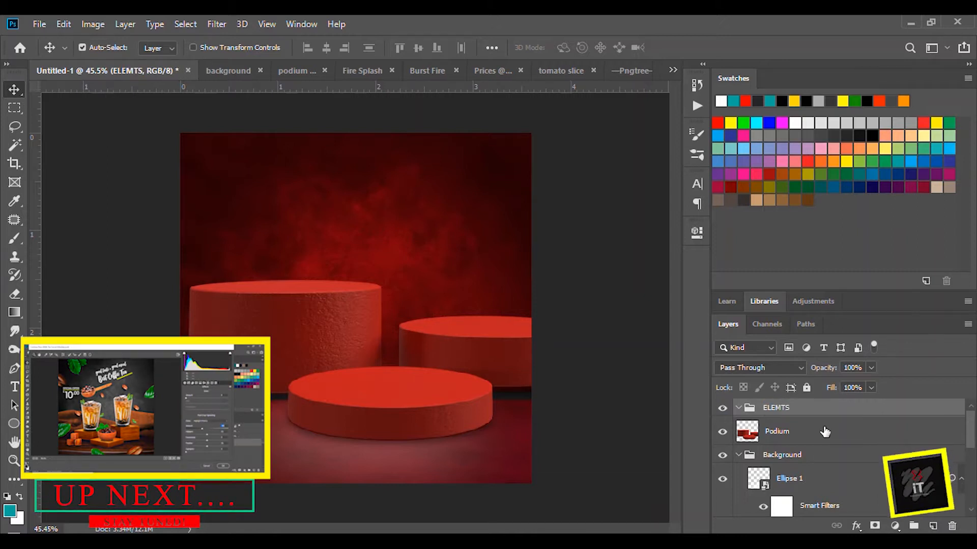
{"action": "left_click", "coordinate": [779, 438]}
{"action": "left_click_drag", "start_coordinate": [759, 438], "coordinate": [779, 413]}
{"action": "left_click", "coordinate": [738, 409]}
{"action": "left_click", "coordinate": [738, 408]}
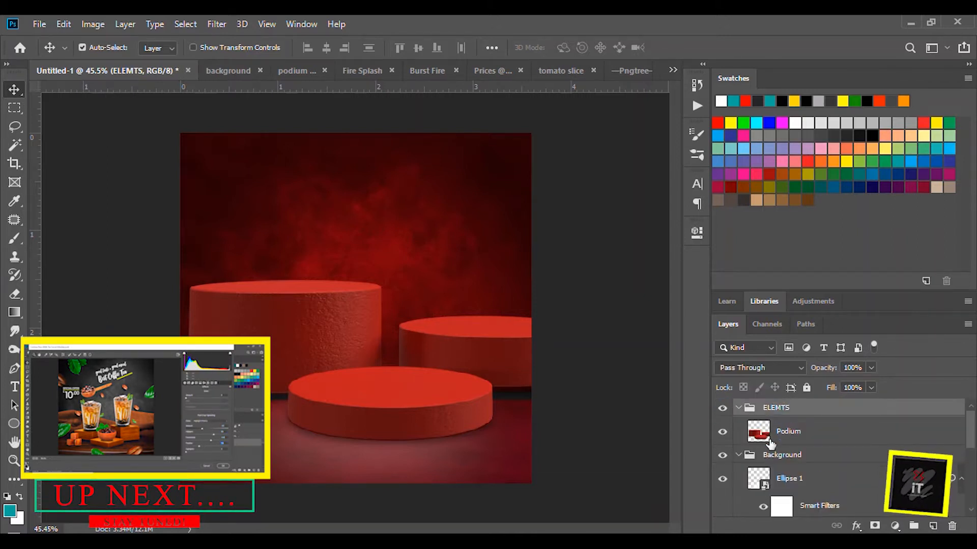
Scale the podium down so all three platforms fit the canvas, and position it centred on the floor
{"action": "left_click", "coordinate": [787, 431]}
{"action": "key", "text": "ctrl+t"}
{"action": "left_click_drag", "start_coordinate": [580, 285], "coordinate": [463, 329]}
{"action": "left_click_drag", "start_coordinate": [357, 370], "coordinate": [396, 377]}
{"action": "key", "text": "Return"}
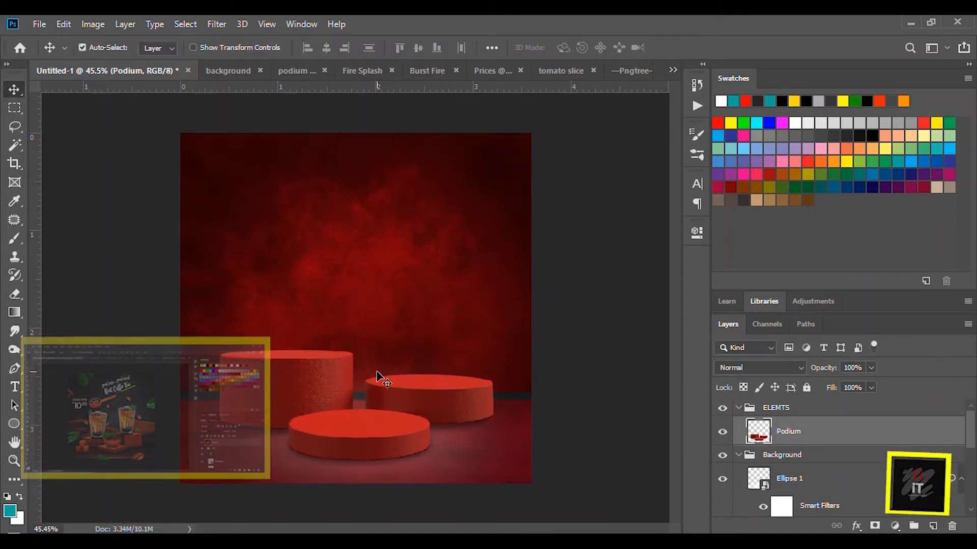
Compare the floor with and without the Ellipse 1 glow and lower that layer's opacity to 25%
{"action": "scroll", "coordinate": [834, 467], "scroll_direction": "down", "scroll_amount": 2}
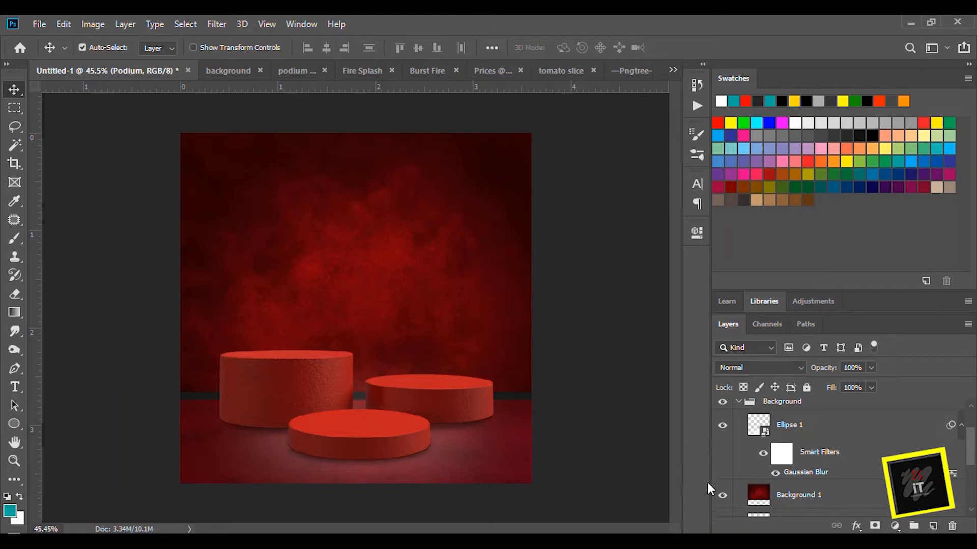
{"action": "left_click", "coordinate": [405, 474]}
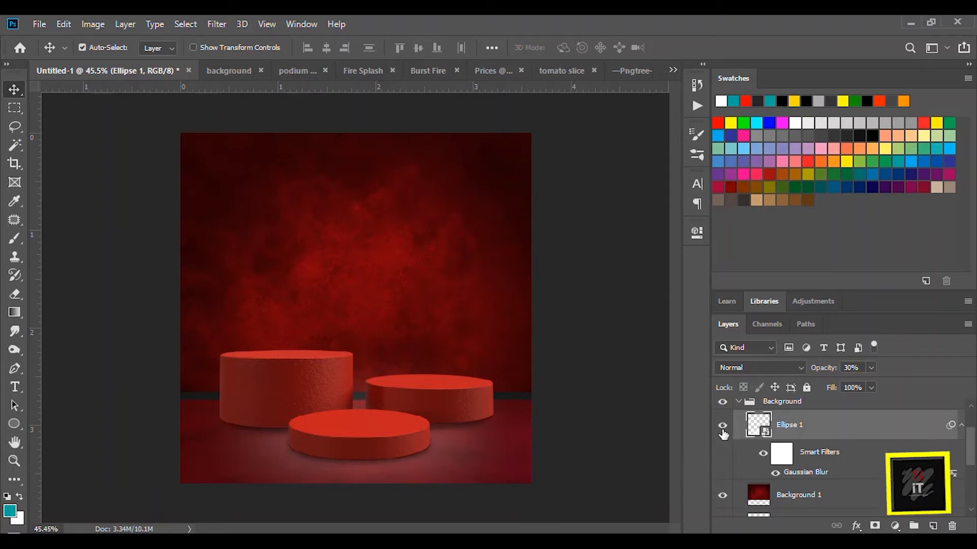
{"action": "left_click", "coordinate": [723, 427]}
{"action": "left_click", "coordinate": [723, 426]}
{"action": "scroll", "coordinate": [261, 427], "scroll_direction": "down", "scroll_amount": 3}
{"action": "scroll", "coordinate": [306, 385], "scroll_direction": "up", "scroll_amount": 4}
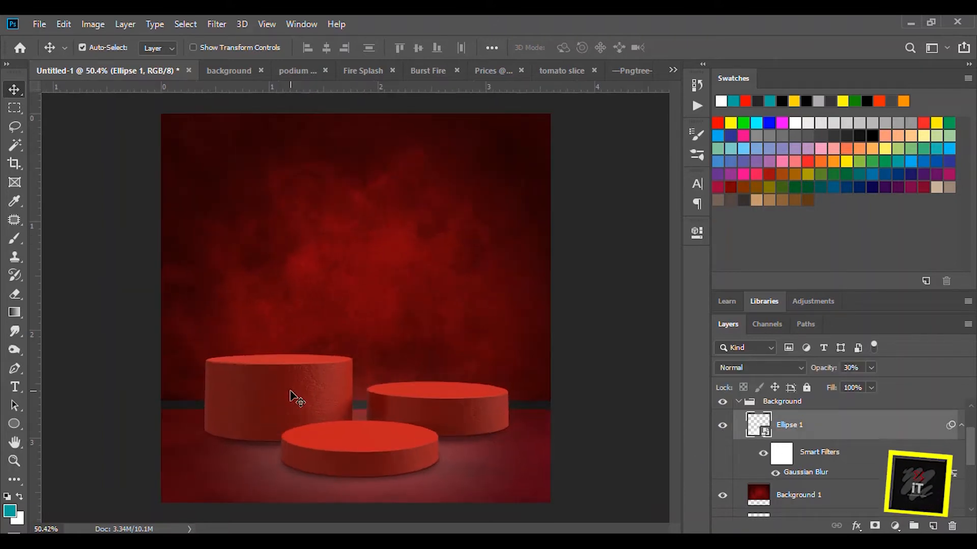
{"action": "left_click_drag", "start_coordinate": [815, 372], "coordinate": [821, 373]}
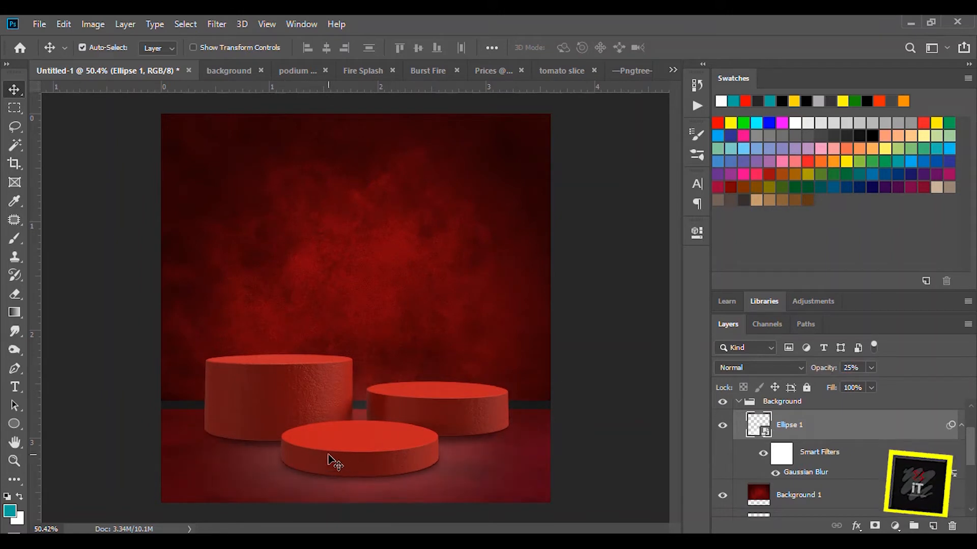
{"action": "scroll", "coordinate": [312, 384], "scroll_direction": "down", "scroll_amount": 2}
{"action": "scroll", "coordinate": [314, 384], "scroll_direction": "up", "scroll_amount": 1}
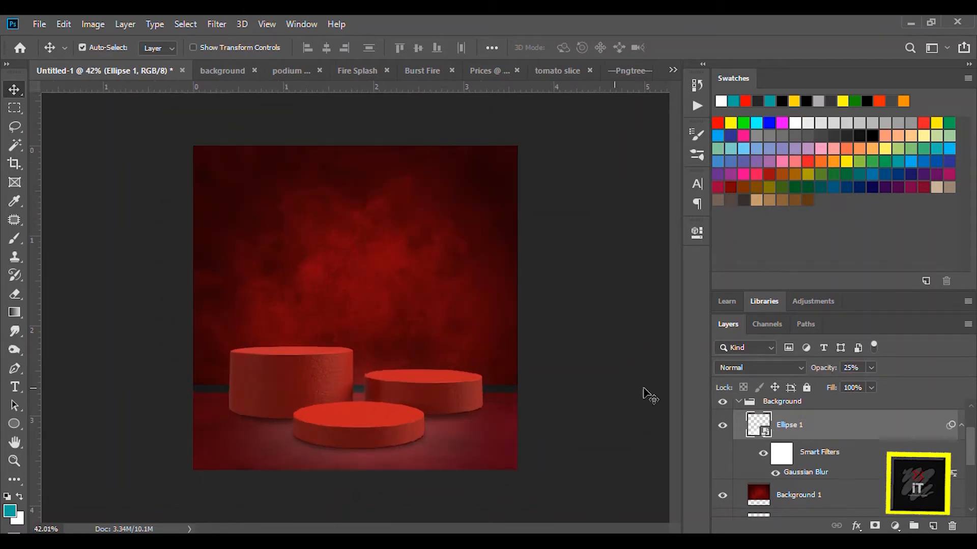
Collapse the Background group and make the Podium layer in the ELEMTS group active
{"action": "left_click", "coordinate": [742, 405]}
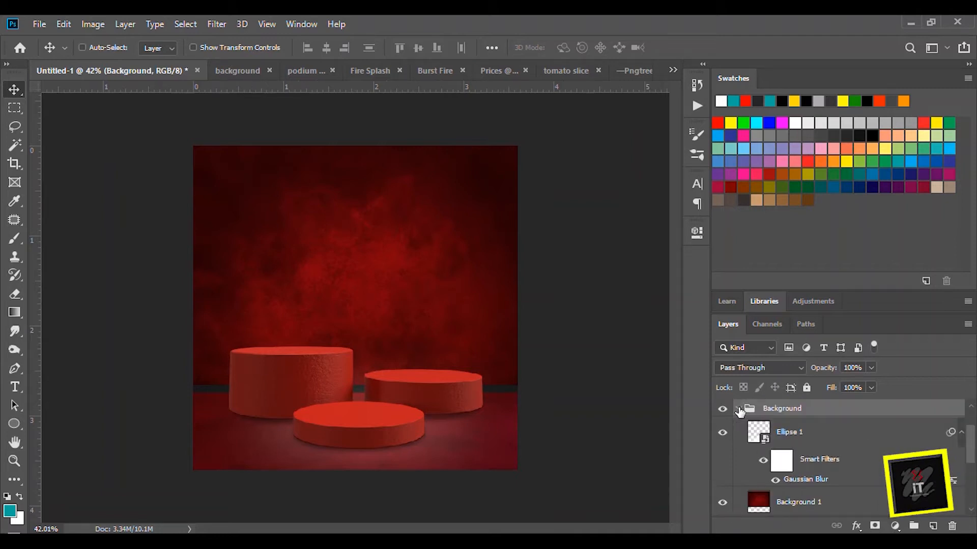
{"action": "left_click", "coordinate": [738, 409]}
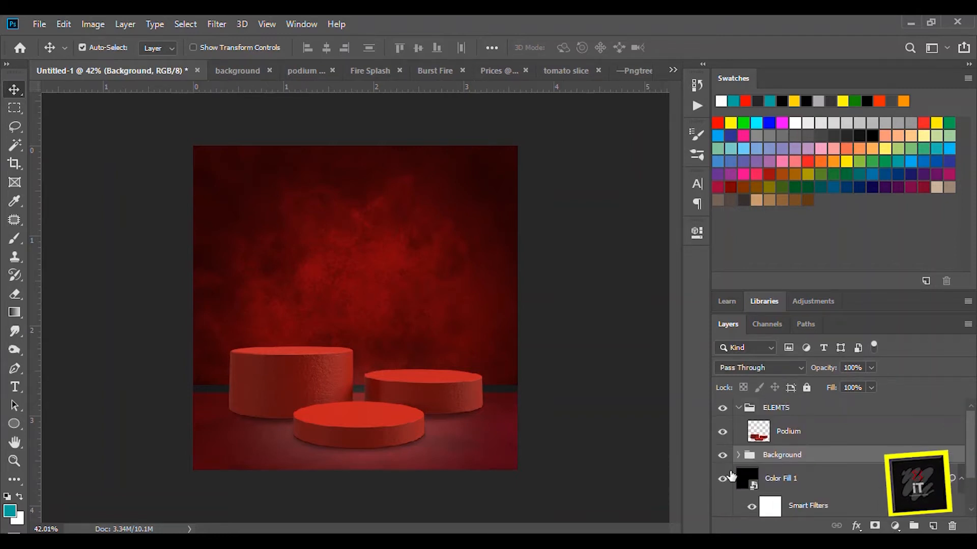
{"action": "left_click", "coordinate": [798, 443]}
{"action": "scroll", "coordinate": [793, 453], "scroll_direction": "up", "scroll_amount": 1}
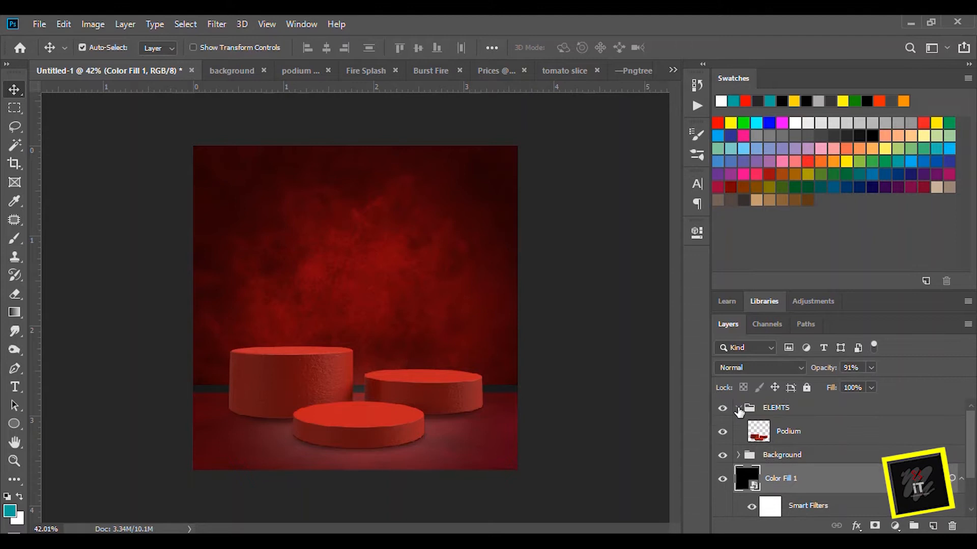
{"action": "left_click", "coordinate": [778, 431]}
Switch to the Burst Fire document and try to transfer its Fire 2 layer to the poster
{"action": "left_click", "coordinate": [417, 74]}
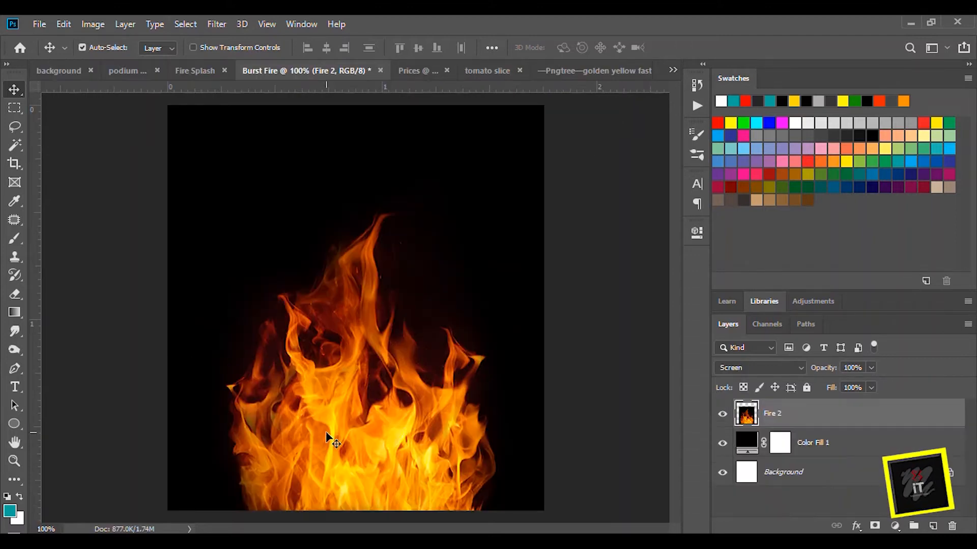
{"action": "left_click_drag", "start_coordinate": [413, 424], "coordinate": [288, 186]}
Close the background and podium source documents without saving their changes
{"action": "left_click", "coordinate": [186, 70]}
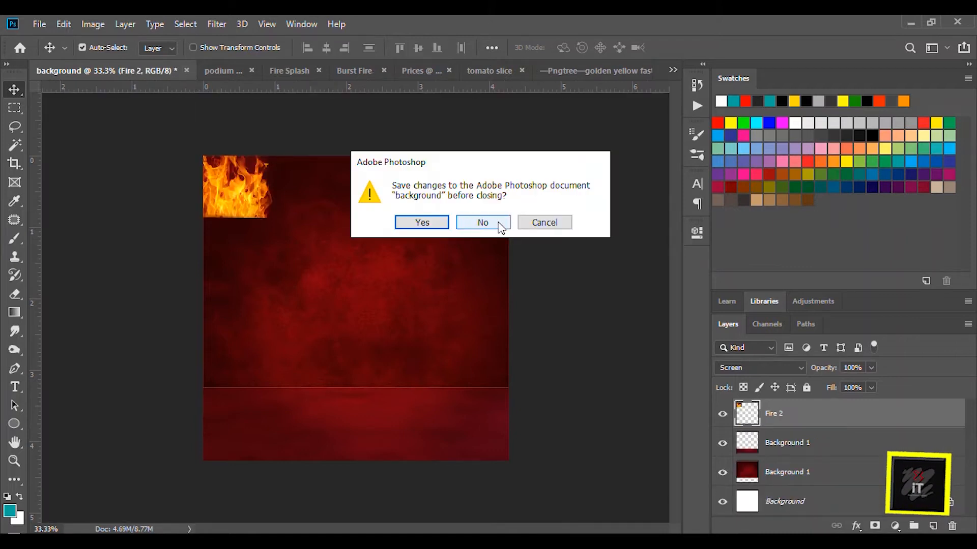
{"action": "left_click", "coordinate": [488, 223]}
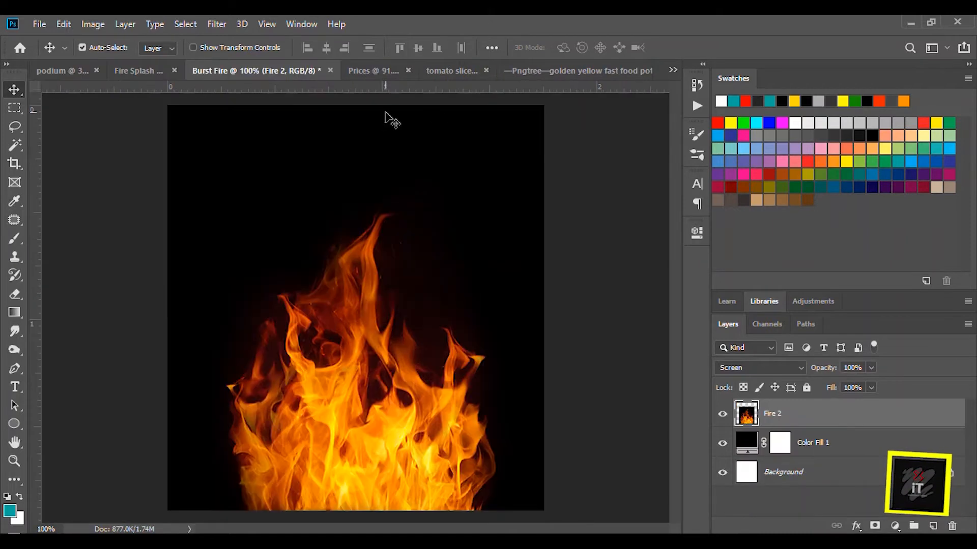
{"action": "left_click", "coordinate": [96, 70]}
{"action": "left_click", "coordinate": [477, 221]}
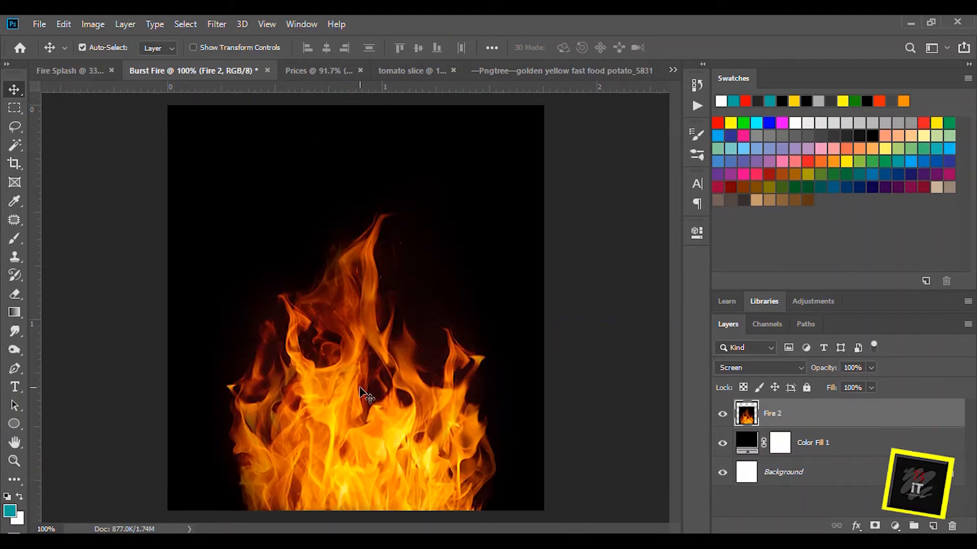
Bring the Fire 2 layer from Burst Fire into the poster's lower-left corner, closing the source document
{"action": "left_click_drag", "start_coordinate": [359, 388], "coordinate": [372, 284]}
{"action": "left_click_drag", "start_coordinate": [208, 75], "coordinate": [266, 100]}
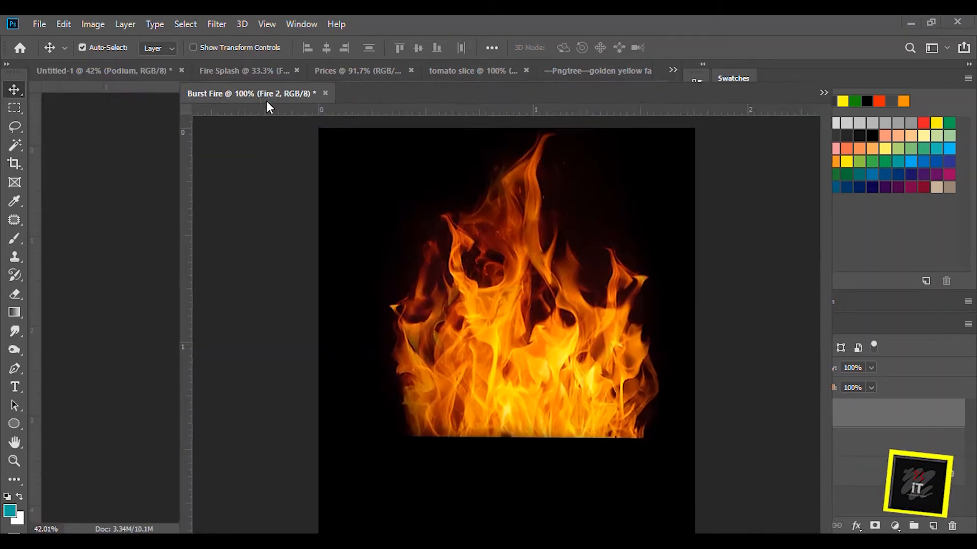
{"action": "left_click_drag", "start_coordinate": [343, 101], "coordinate": [666, 121]}
{"action": "left_click_drag", "start_coordinate": [687, 349], "coordinate": [212, 399]}
{"action": "left_click", "coordinate": [834, 123]}
{"action": "key", "text": "ctrl+t"}
{"action": "mouse_move", "coordinate": [296, 325]}
{"action": "left_mouse_down"}
{"action": "mouse_move", "coordinate": [306, 338]}
{"action": "mouse_move", "coordinate": [297, 328]}
{"action": "left_mouse_up"}
{"action": "key", "text": "Return"}
Duplicate the Fire 2 layer as Fire 2 copy and move the duplicate to the poster's lower-right corner
{"action": "right_click", "coordinate": [807, 427]}
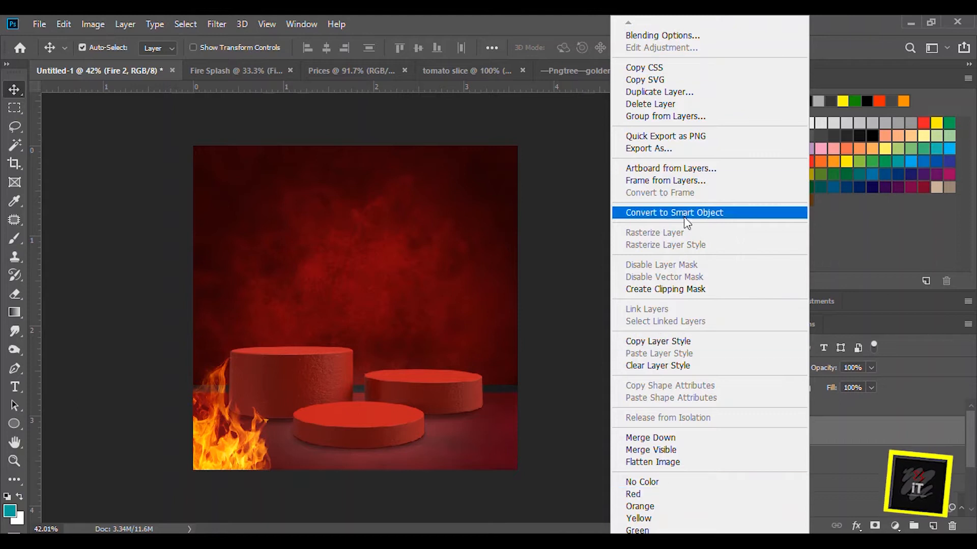
{"action": "left_click", "coordinate": [660, 92]}
{"action": "left_click", "coordinate": [606, 151]}
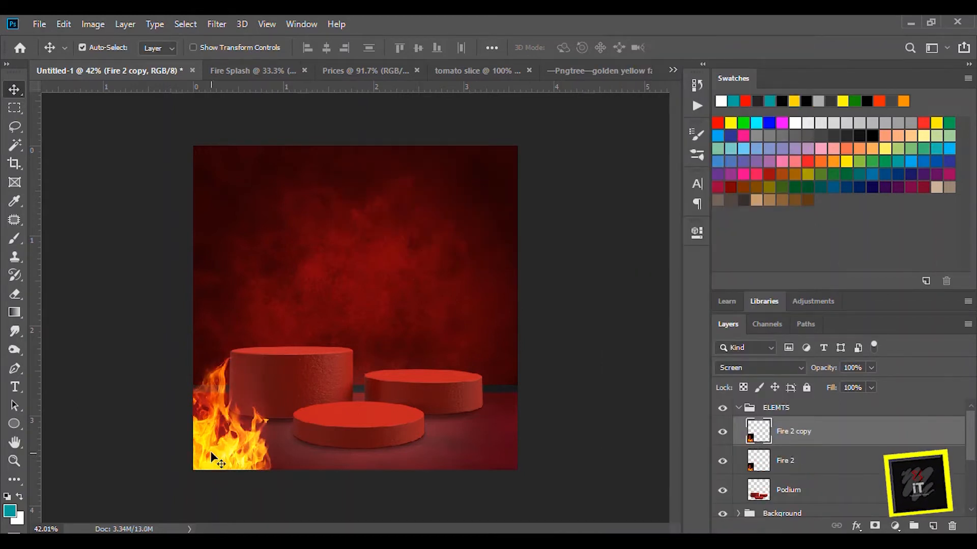
{"action": "left_click_drag", "start_coordinate": [234, 457], "coordinate": [479, 467]}
{"action": "left_click", "coordinate": [453, 477], "text": "ctrl"}
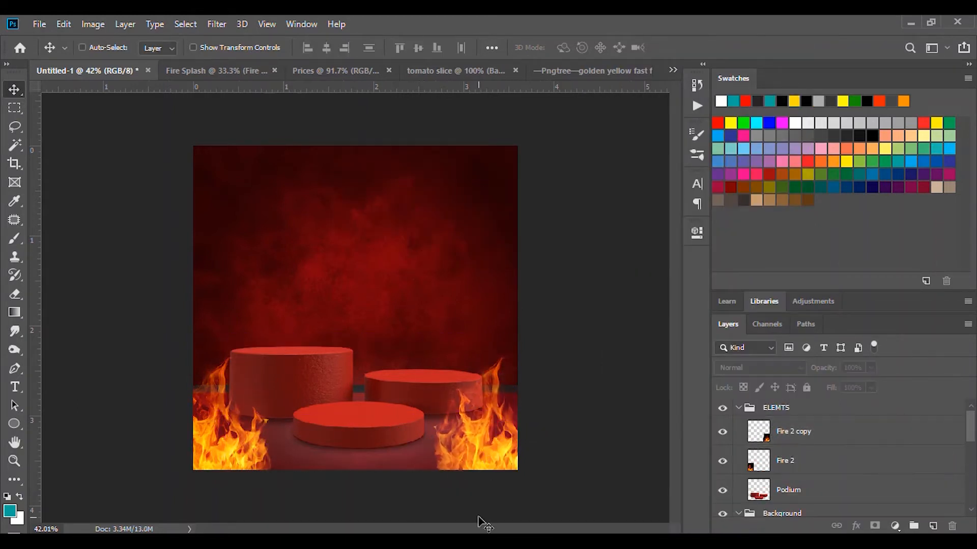
Flip the Fire 2 copy layer horizontally and shift it closer to the poster's right edge
{"action": "left_click", "coordinate": [865, 438]}
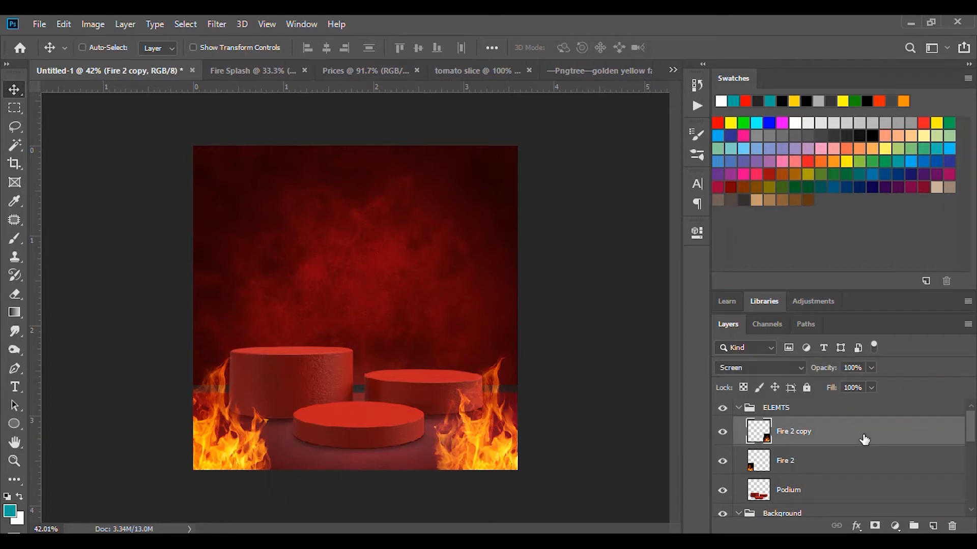
{"action": "key", "text": "ctrl+t"}
{"action": "right_click", "coordinate": [498, 432]}
{"action": "left_click", "coordinate": [551, 423]}
{"action": "key", "text": "ctrl+z"}
{"action": "right_click", "coordinate": [487, 423]}
{"action": "left_click", "coordinate": [528, 403]}
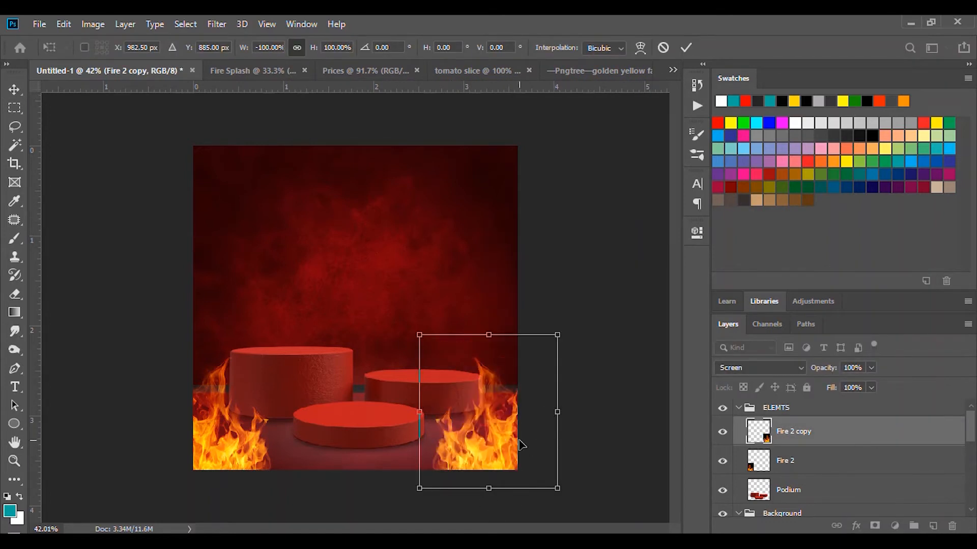
{"action": "key", "text": "Return"}
{"action": "left_click_drag", "start_coordinate": [491, 445], "coordinate": [499, 439]}
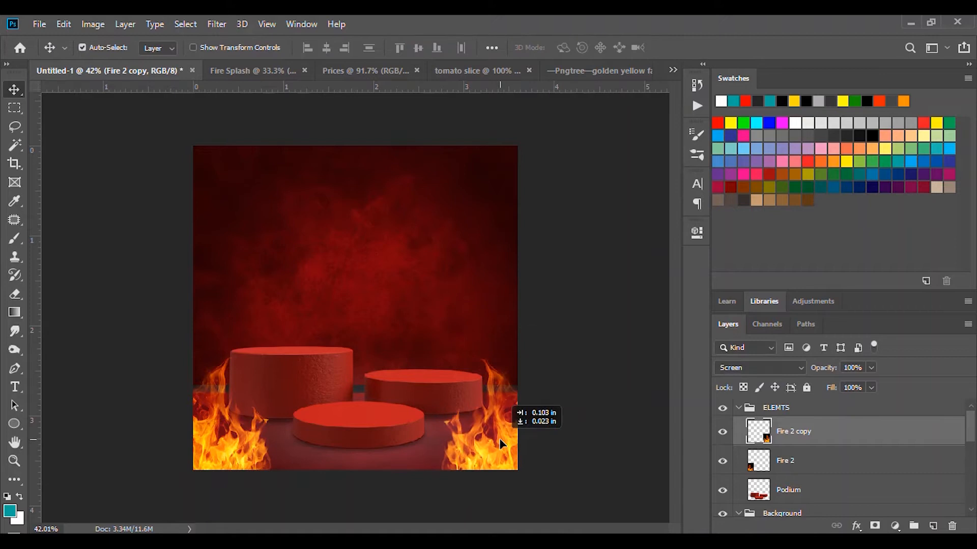
Shift the Fire 2 flames slightly further toward the poster's left edge and review the whole composition
{"action": "left_click", "coordinate": [236, 457]}
{"action": "left_click_drag", "start_coordinate": [235, 456], "coordinate": [239, 456]}
{"action": "scroll", "coordinate": [382, 405], "scroll_direction": "down", "scroll_amount": 3}
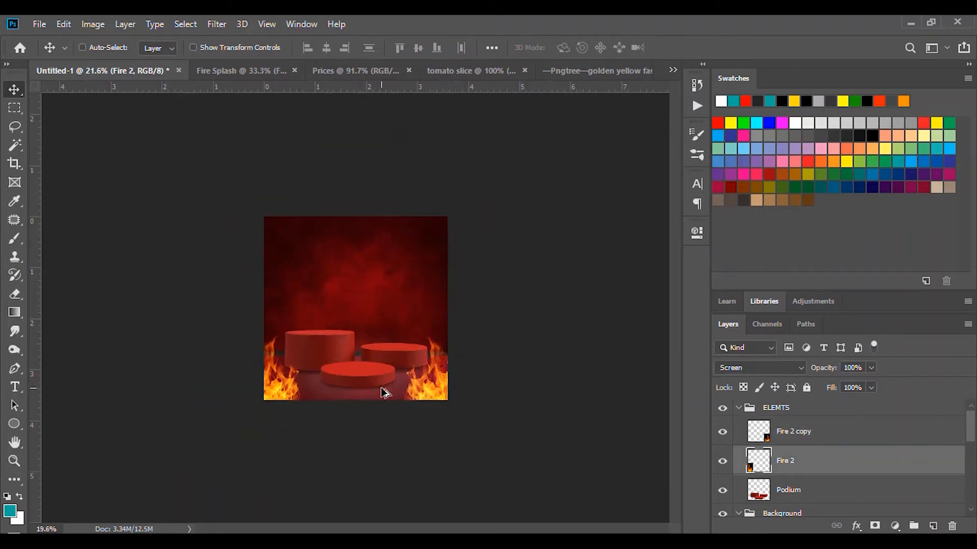
{"action": "scroll", "coordinate": [351, 384], "scroll_direction": "up", "scroll_amount": 4}
{"action": "scroll", "coordinate": [320, 402], "scroll_direction": "down", "scroll_amount": 1}
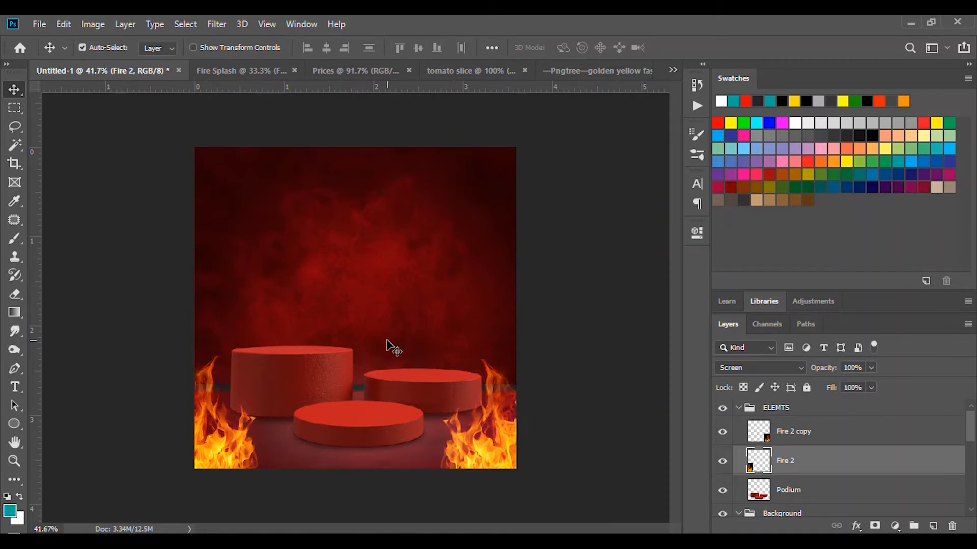
Open the three burger PNG images from the BURGER folder inside Videos > BURGER YT
{"action": "left_click", "coordinate": [39, 24]}
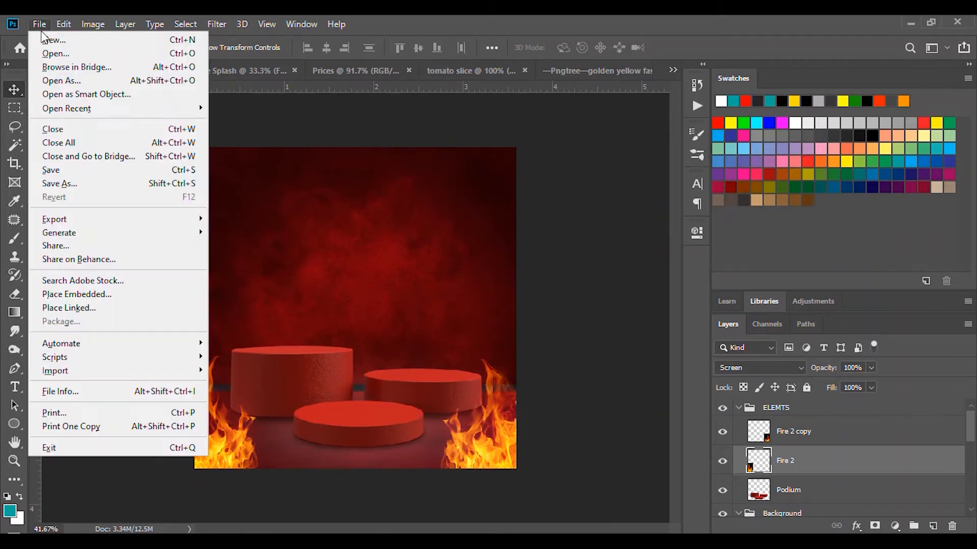
{"action": "left_click", "coordinate": [45, 55]}
{"action": "left_click", "coordinate": [524, 246]}
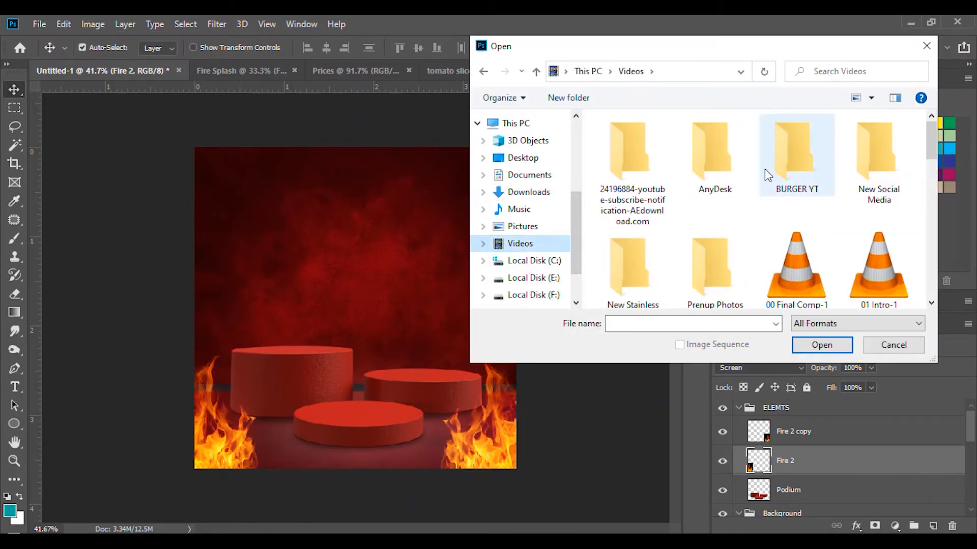
{"action": "left_click", "coordinate": [810, 177]}
{"action": "double_click", "coordinate": [809, 176]}
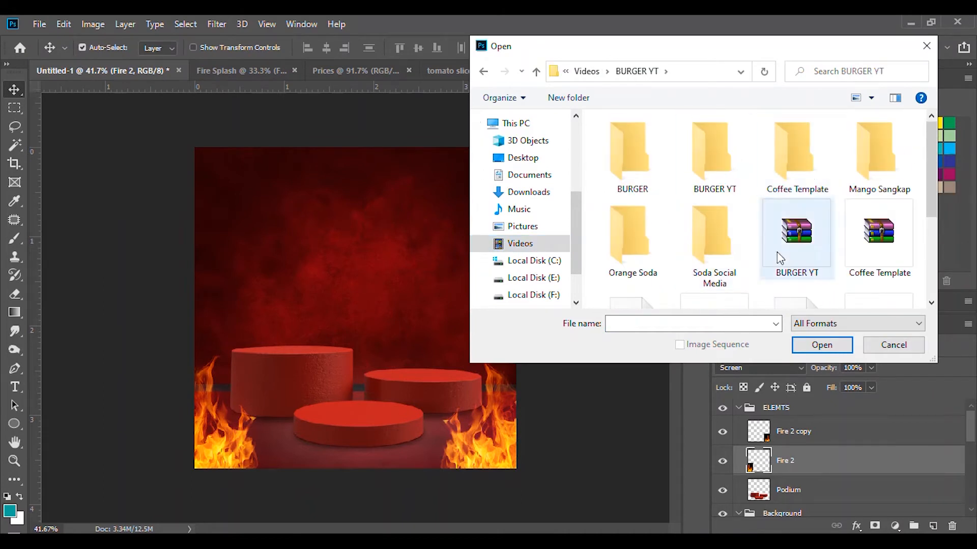
{"action": "double_click", "coordinate": [633, 163]}
{"action": "left_click", "coordinate": [642, 173]}
{"action": "left_click", "coordinate": [802, 153], "text": "shift"}
{"action": "left_click", "coordinate": [822, 345]}
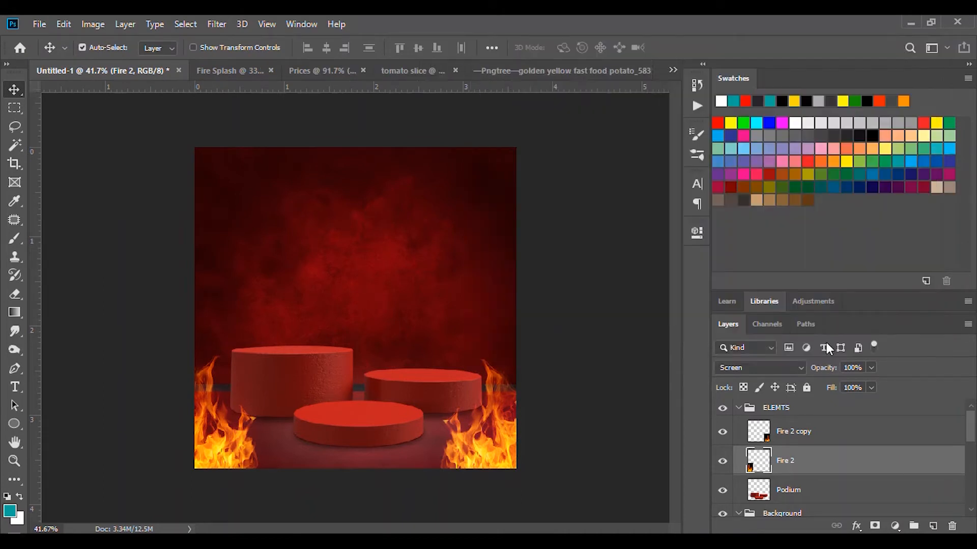
Float the three pngwing.com burger documents in separate windows and arrange them beside the poster
{"action": "left_click", "coordinate": [312, 75]}
{"action": "left_click_drag", "start_coordinate": [401, 72], "coordinate": [420, 108]}
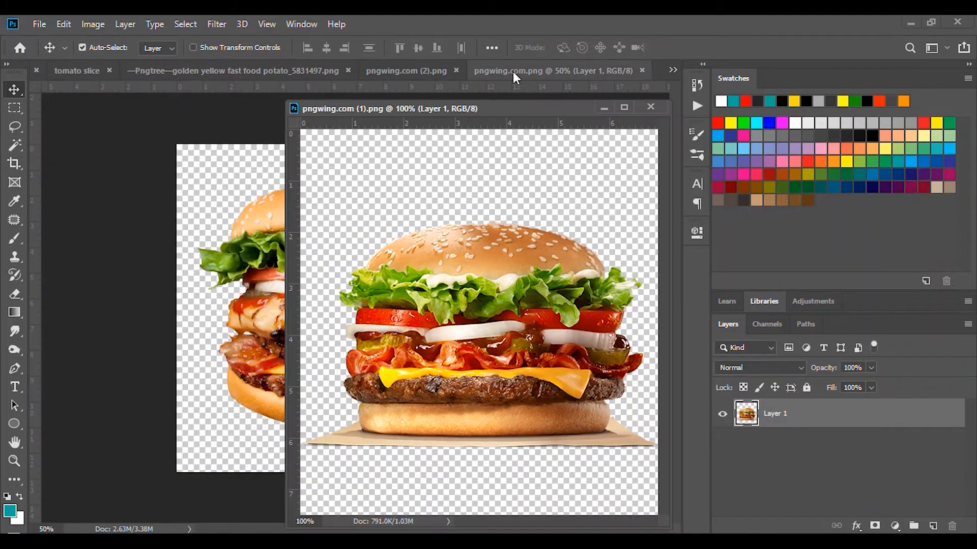
{"action": "left_click_drag", "start_coordinate": [514, 72], "coordinate": [580, 125]}
{"action": "left_click_drag", "start_coordinate": [496, 74], "coordinate": [537, 124]}
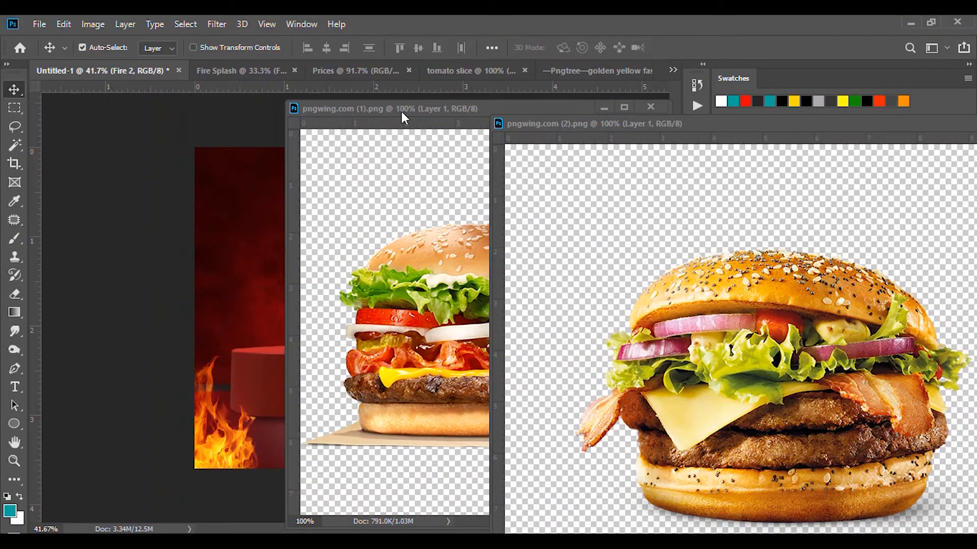
{"action": "left_click_drag", "start_coordinate": [401, 111], "coordinate": [762, 137]}
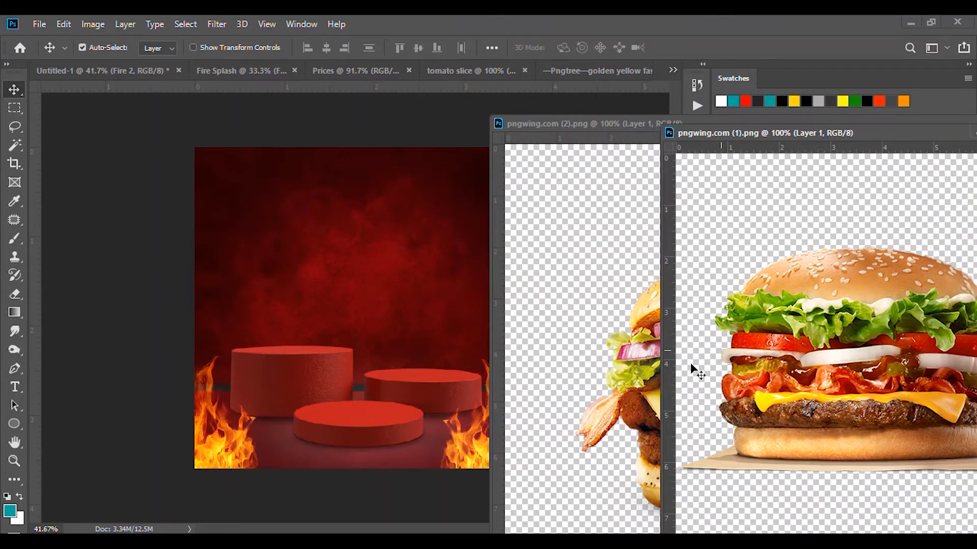
Copy the burger from pngwing.com (2).png onto the poster's front podium and close its source document
{"action": "left_click", "coordinate": [642, 364]}
{"action": "left_click_drag", "start_coordinate": [758, 339], "coordinate": [357, 346]}
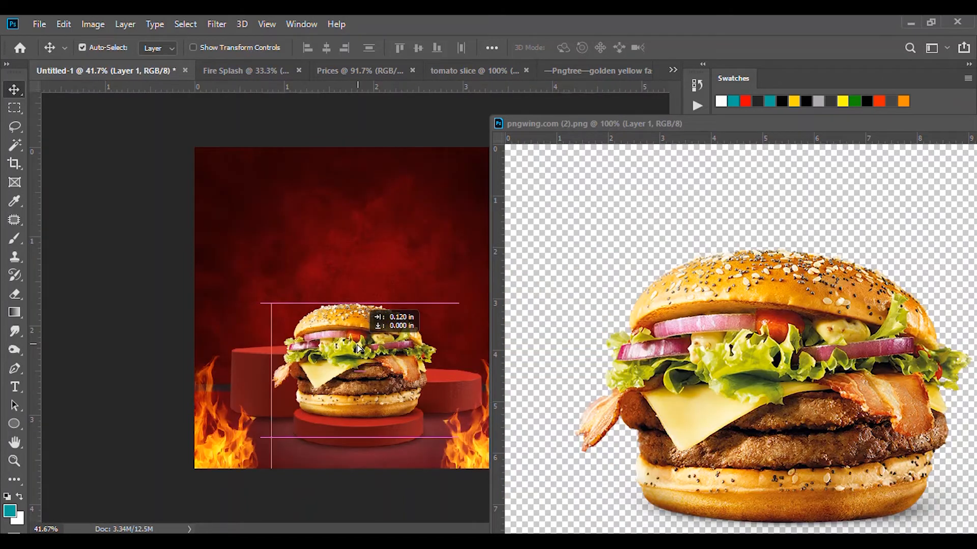
{"action": "left_click_drag", "start_coordinate": [824, 125], "coordinate": [590, 110]}
{"action": "left_click", "coordinate": [835, 110]}
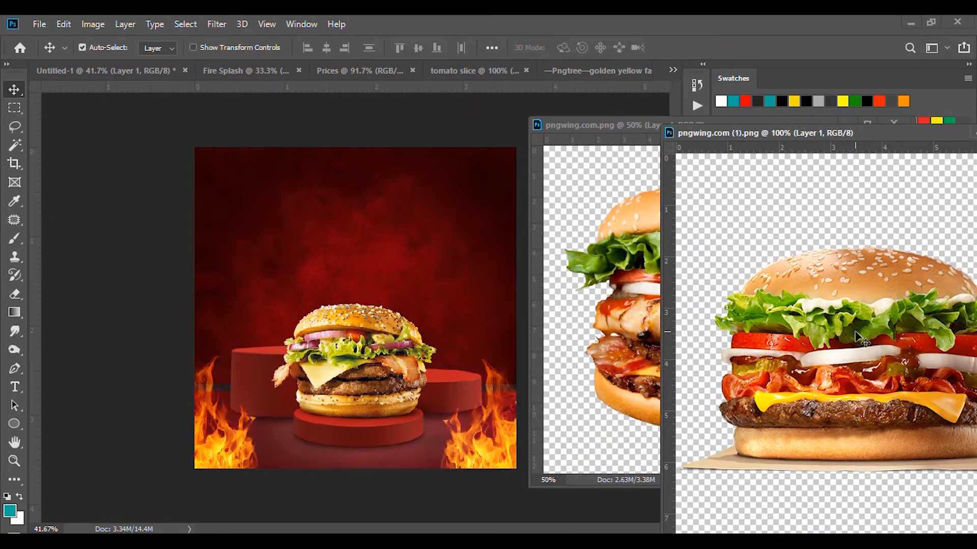
Copy the burgers from pngwing.com (1).png and pngwing.com.png into the poster and close both source documents
{"action": "left_click_drag", "start_coordinate": [859, 340], "coordinate": [305, 285]}
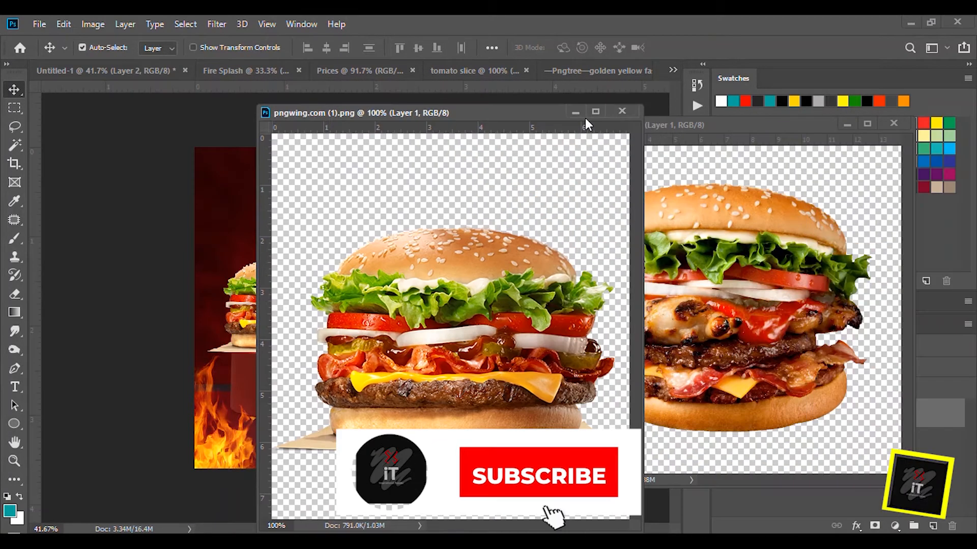
{"action": "left_click", "coordinate": [621, 111]}
{"action": "left_click_drag", "start_coordinate": [819, 281], "coordinate": [465, 242]}
{"action": "left_click", "coordinate": [894, 124]}
Hide Layer 3 and Layer 2, and add a new group named BURGER above the ELEMTS group
{"action": "scroll", "coordinate": [298, 342], "scroll_direction": "up", "scroll_amount": 5}
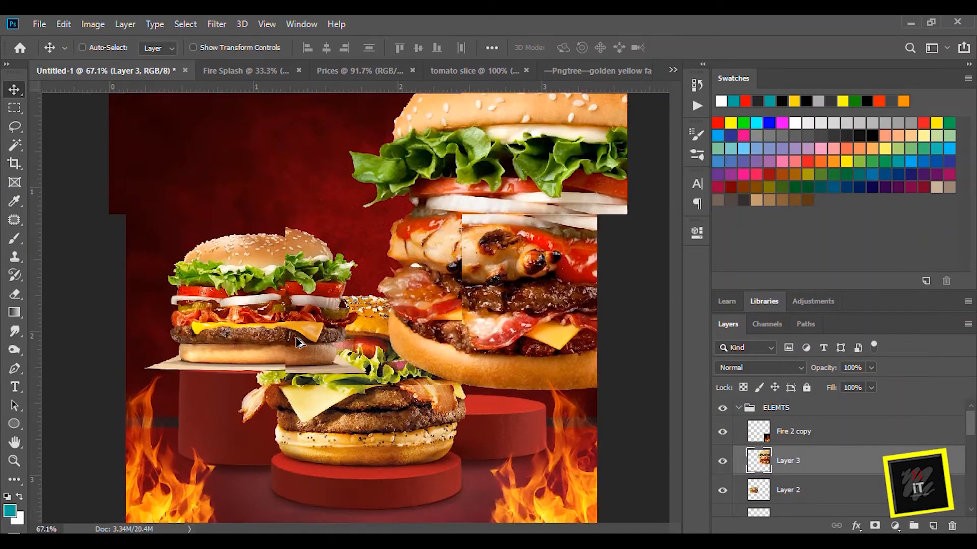
{"action": "left_click_drag", "start_coordinate": [725, 468], "coordinate": [724, 495]}
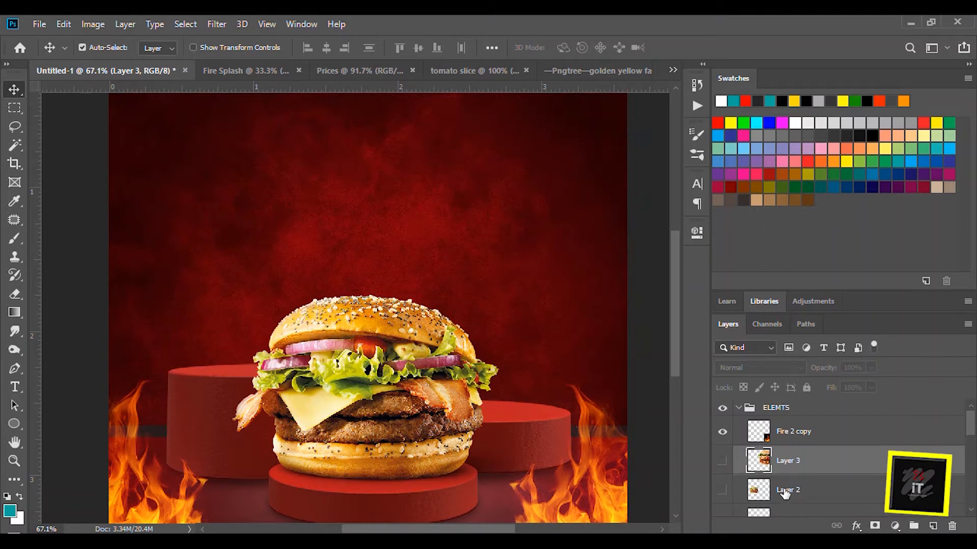
{"action": "left_click", "coordinate": [738, 407]}
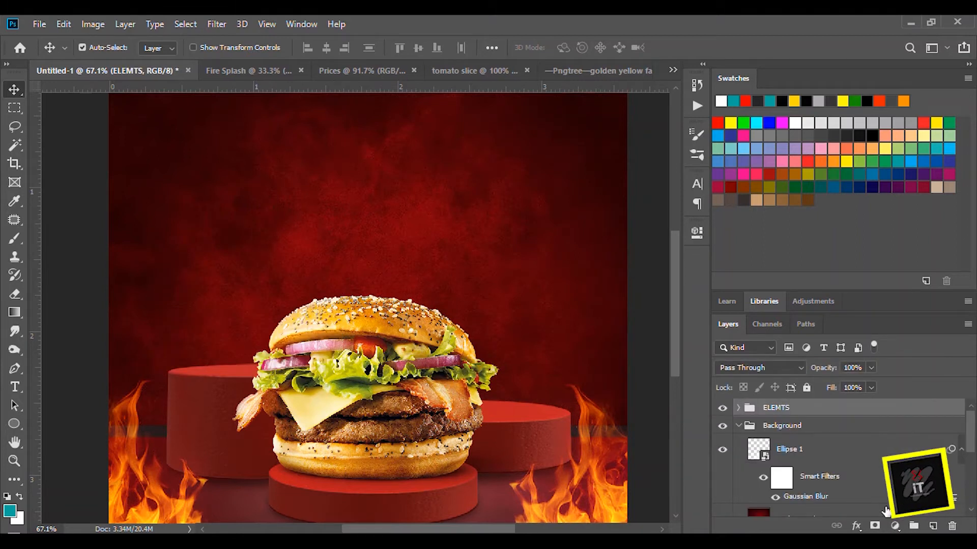
{"action": "left_click", "coordinate": [913, 526]}
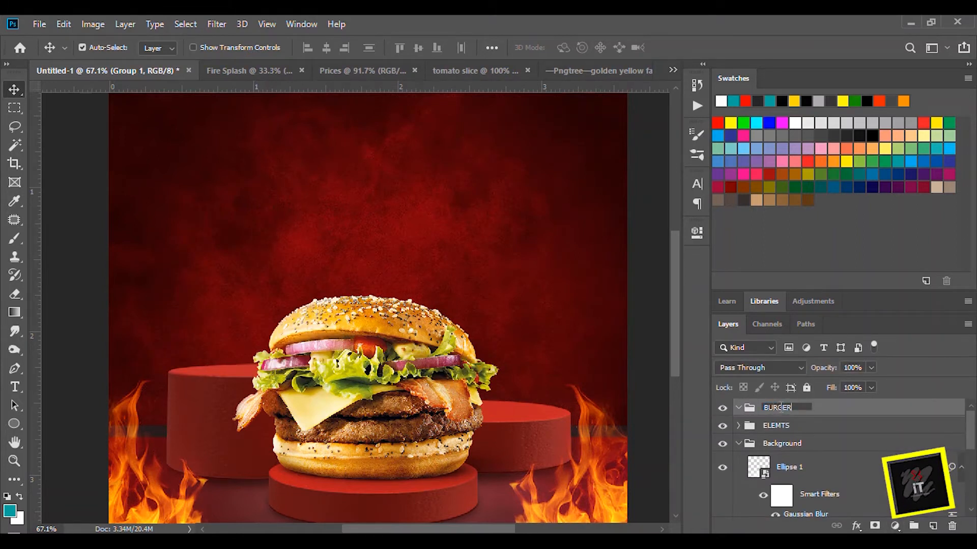
{"action": "key", "text": "Return"}
{"action": "scroll", "coordinate": [766, 432], "scroll_direction": "down", "scroll_amount": 2}
{"action": "scroll", "coordinate": [766, 433], "scroll_direction": "up", "scroll_amount": 1}
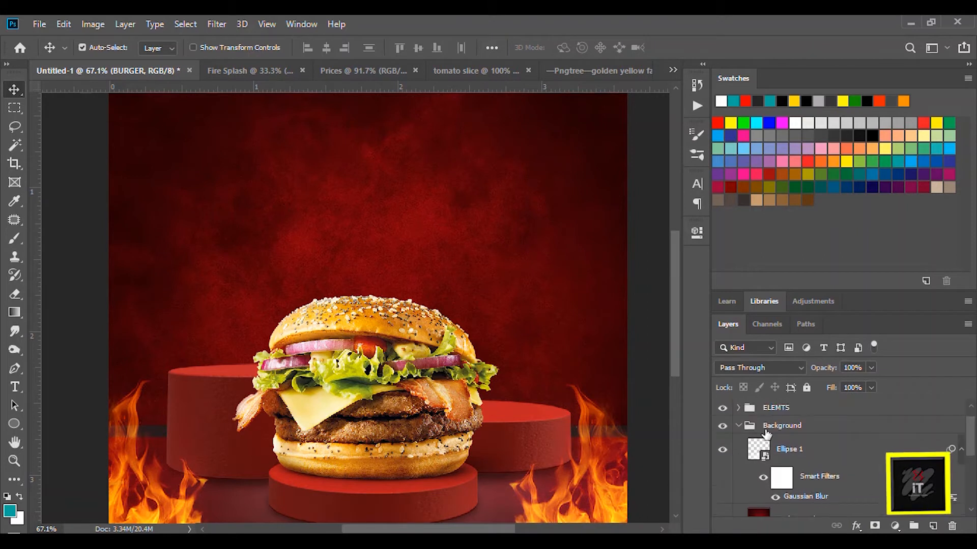
Hide Layer 1 and move Layer 1, Layer 2 and Layer 3 from ELEMTS into the BURGER group
{"action": "left_click", "coordinate": [738, 408]}
{"action": "left_click", "coordinate": [796, 459]}
{"action": "scroll", "coordinate": [801, 473], "scroll_direction": "down", "scroll_amount": 1}
{"action": "left_click", "coordinate": [807, 493], "text": "shift"}
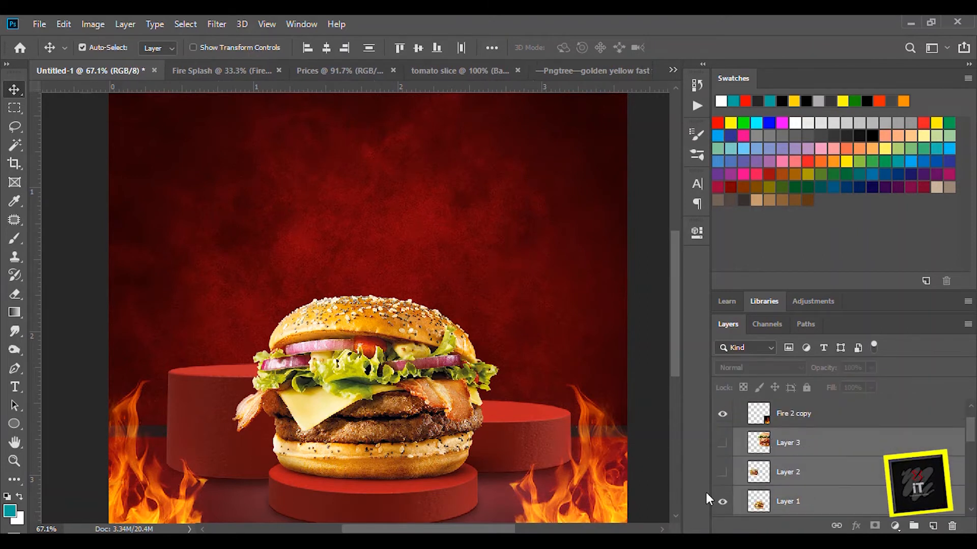
{"action": "left_click", "coordinate": [722, 501]}
{"action": "left_click_drag", "start_coordinate": [785, 451], "coordinate": [778, 418]}
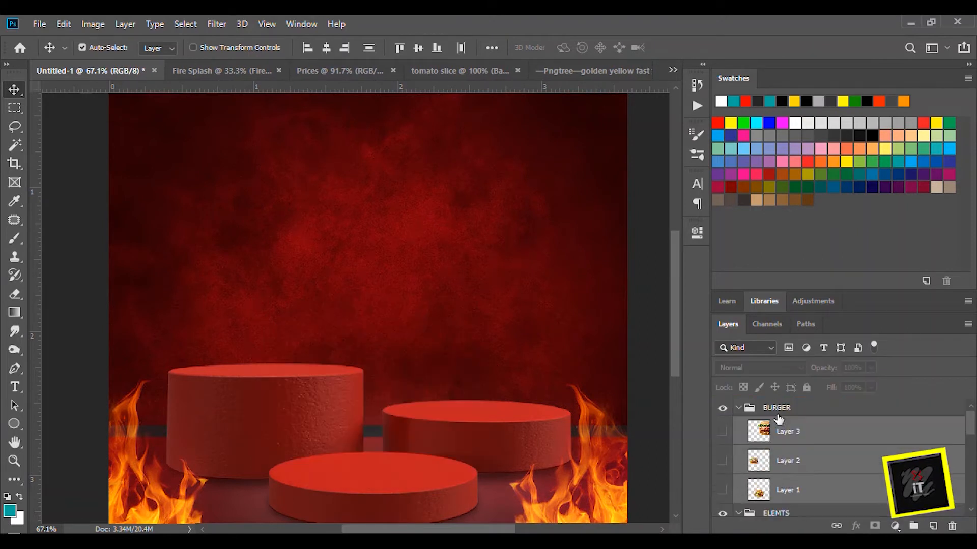
Show Layer 2, scale its burger to about 76%, and seat it on the tallest podium
{"action": "left_click", "coordinate": [723, 462]}
{"action": "left_click_drag", "start_coordinate": [254, 313], "coordinate": [400, 351]}
{"action": "key", "text": "ctrl+t"}
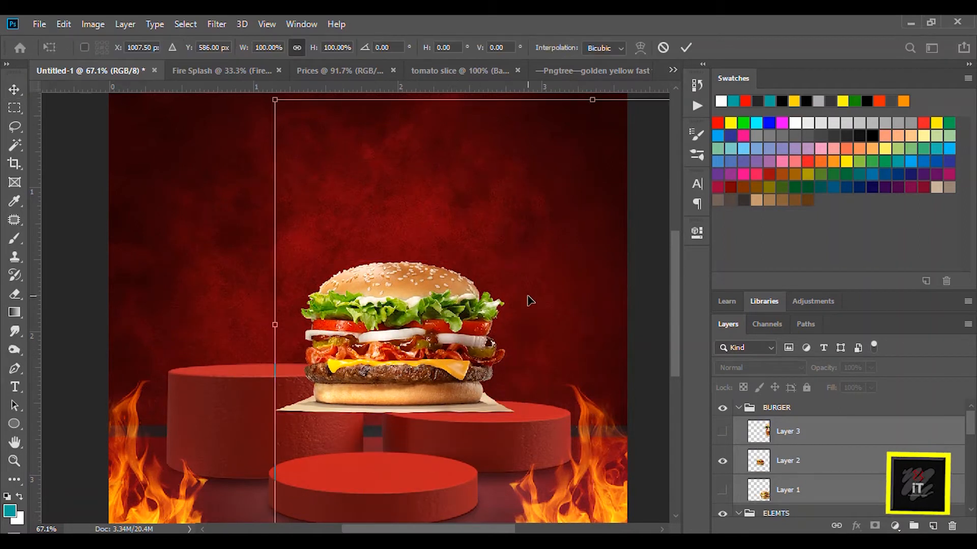
{"action": "scroll", "coordinate": [509, 254], "scroll_direction": "down", "scroll_amount": 3}
{"action": "left_click", "coordinate": [778, 461]}
{"action": "key", "text": "ctrl+t"}
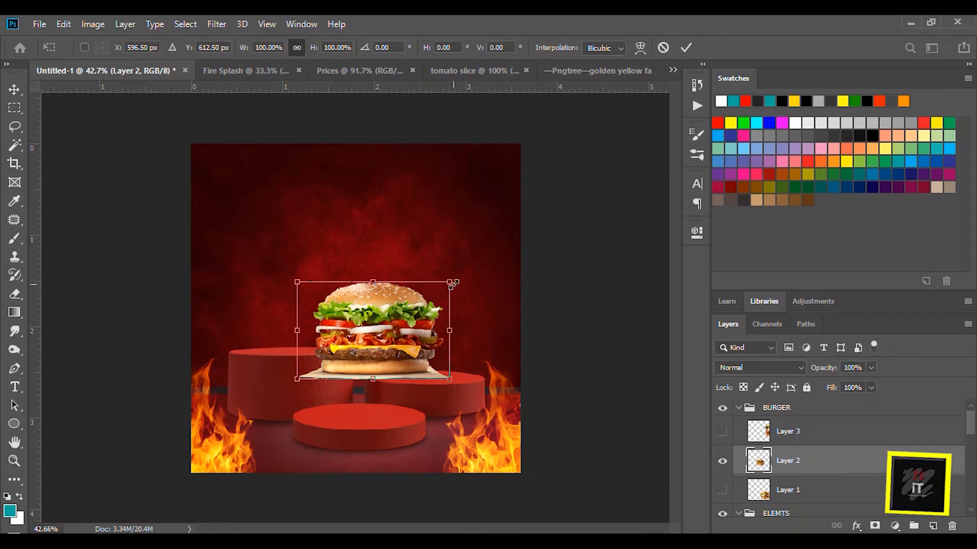
{"action": "left_click_drag", "start_coordinate": [449, 282], "coordinate": [412, 305]}
{"action": "left_click_drag", "start_coordinate": [351, 356], "coordinate": [332, 326]}
{"action": "scroll", "coordinate": [283, 328], "scroll_direction": "up", "scroll_amount": 6}
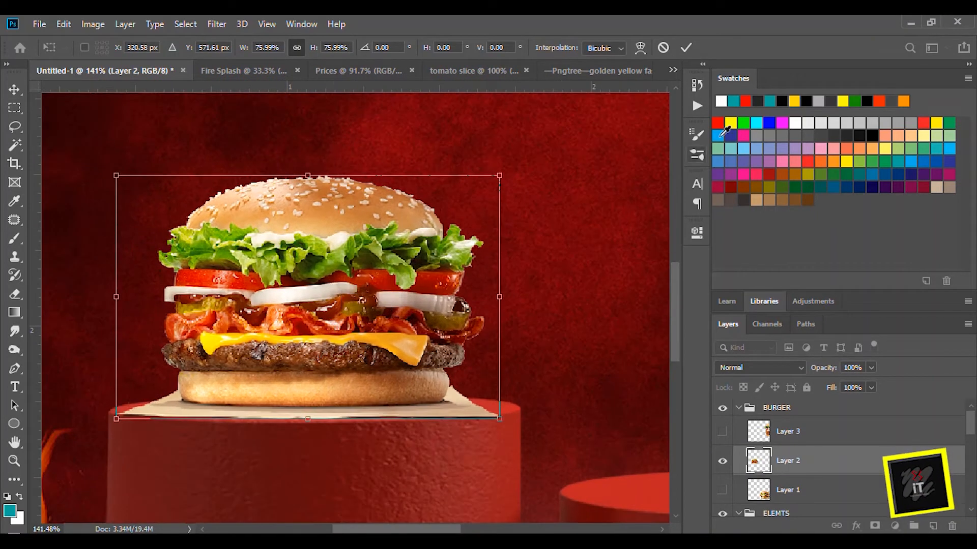
{"action": "left_click", "coordinate": [685, 48]}
{"action": "left_click_drag", "start_coordinate": [377, 291], "coordinate": [411, 257]}
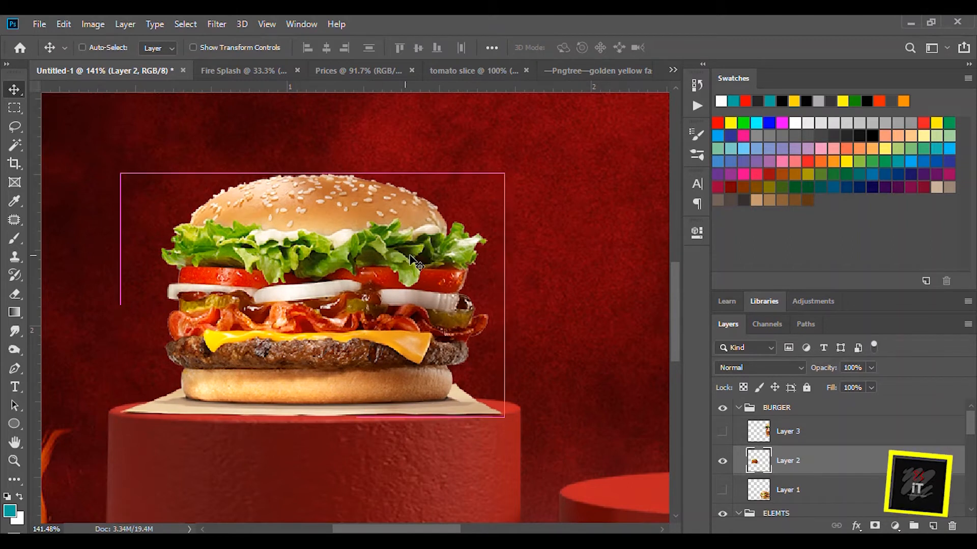
Move the Layer 2 burger from the tallest podium onto the front podium
{"action": "scroll", "coordinate": [578, 463], "scroll_direction": "down", "scroll_amount": 6}
{"action": "scroll", "coordinate": [359, 403], "scroll_direction": "up", "scroll_amount": 2}
{"action": "left_click_drag", "start_coordinate": [260, 302], "coordinate": [358, 401]}
Try a drop shadow at 40% opacity on Layer 2 and switch the effect off again
{"action": "right_click", "coordinate": [804, 470]}
{"action": "left_click", "coordinate": [656, 36]}
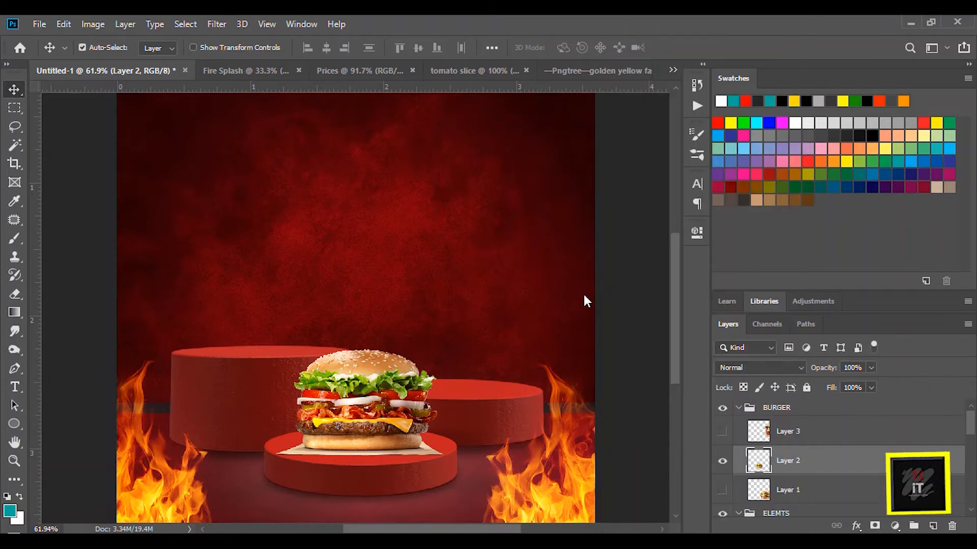
{"action": "left_click_drag", "start_coordinate": [648, 139], "coordinate": [801, 141]}
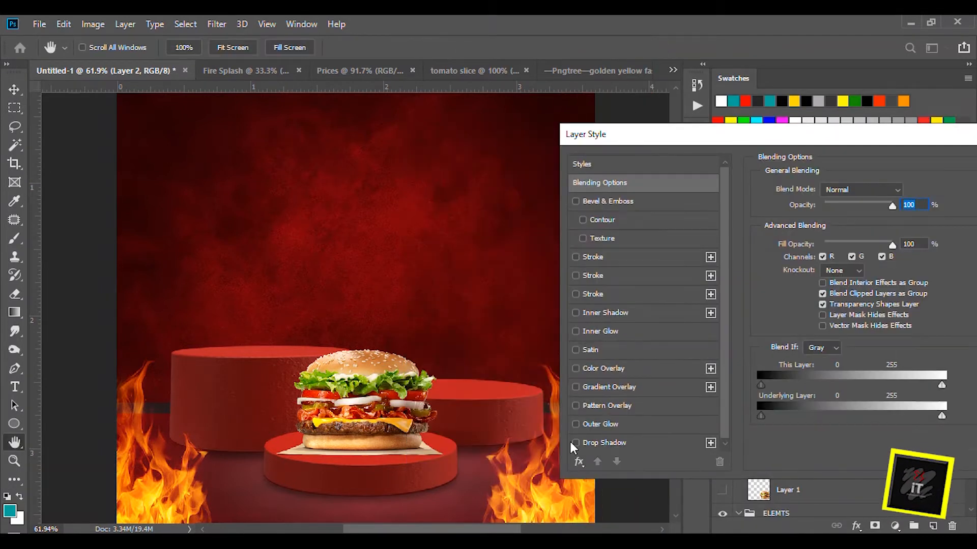
{"action": "left_click", "coordinate": [575, 442]}
{"action": "left_click", "coordinate": [605, 443]}
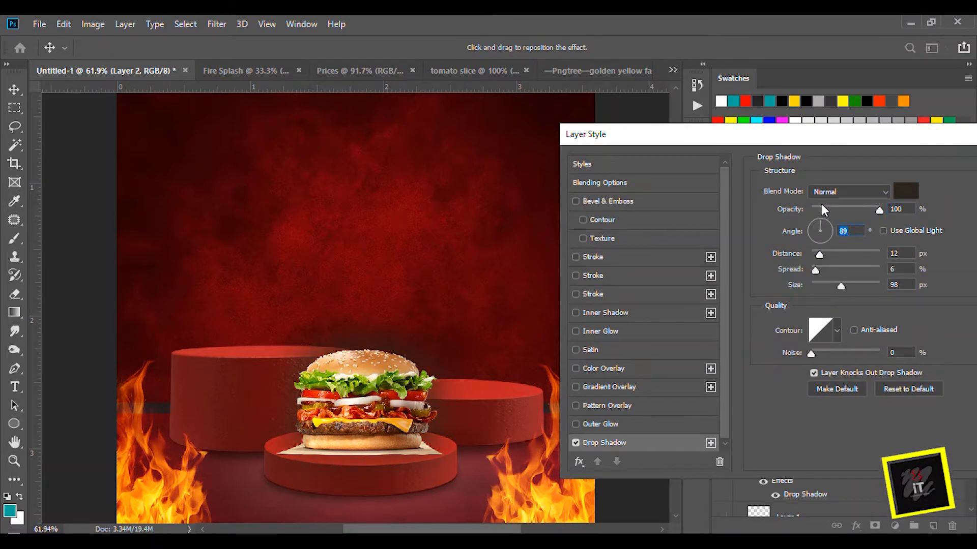
{"action": "left_click", "coordinate": [834, 208]}
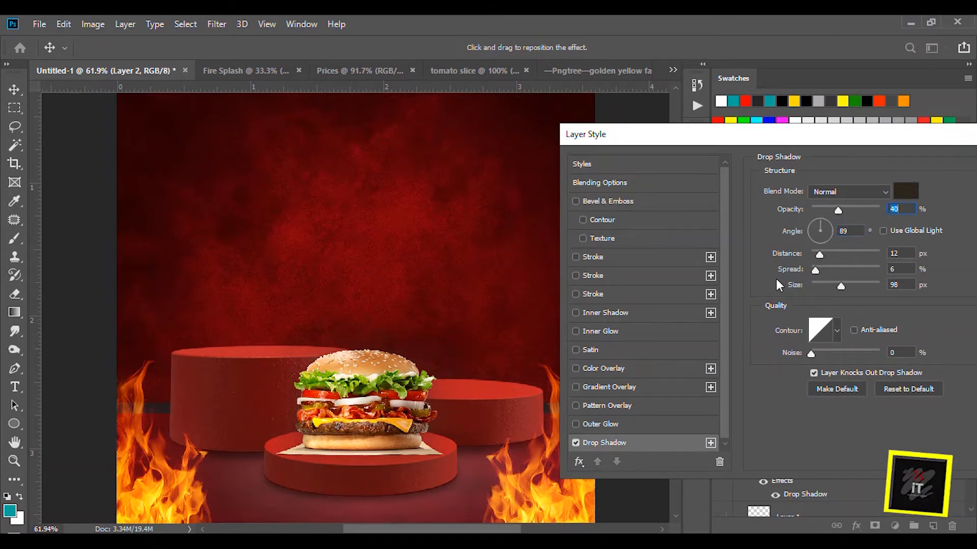
{"action": "left_click", "coordinate": [576, 443]}
{"action": "left_click_drag", "start_coordinate": [735, 135], "coordinate": [461, 99]}
{"action": "left_click", "coordinate": [792, 155]}
{"action": "scroll", "coordinate": [348, 420], "scroll_direction": "up", "scroll_amount": 5}
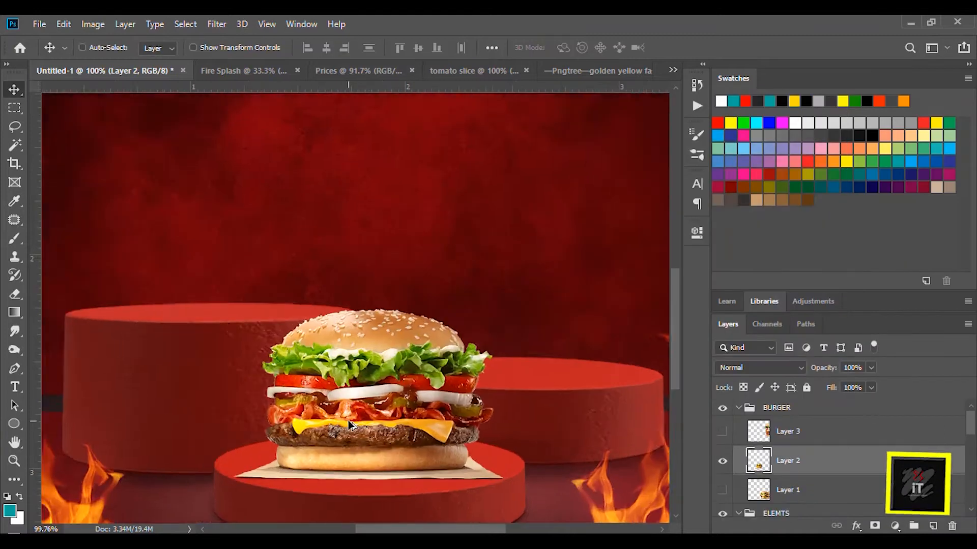
Duplicate Layer 2 and flip and flatten the copy into a thin strip just below the burger's paper base
{"action": "scroll", "coordinate": [348, 420], "scroll_direction": "up", "scroll_amount": 2}
{"action": "key", "text": "ctrl+j"}
{"action": "key", "text": "ctrl+t"}
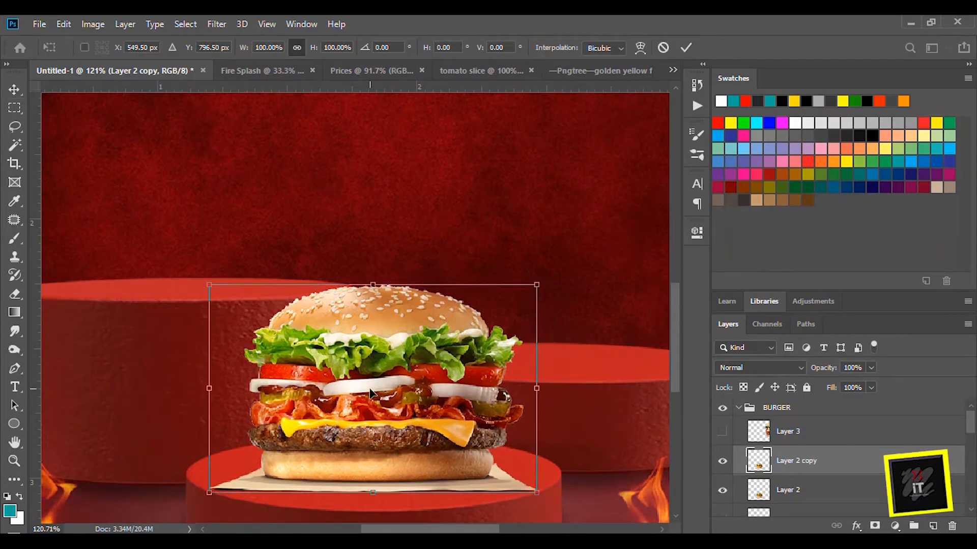
{"action": "left_click_drag", "start_coordinate": [377, 285], "coordinate": [373, 498]}
{"action": "key", "text": "Return"}
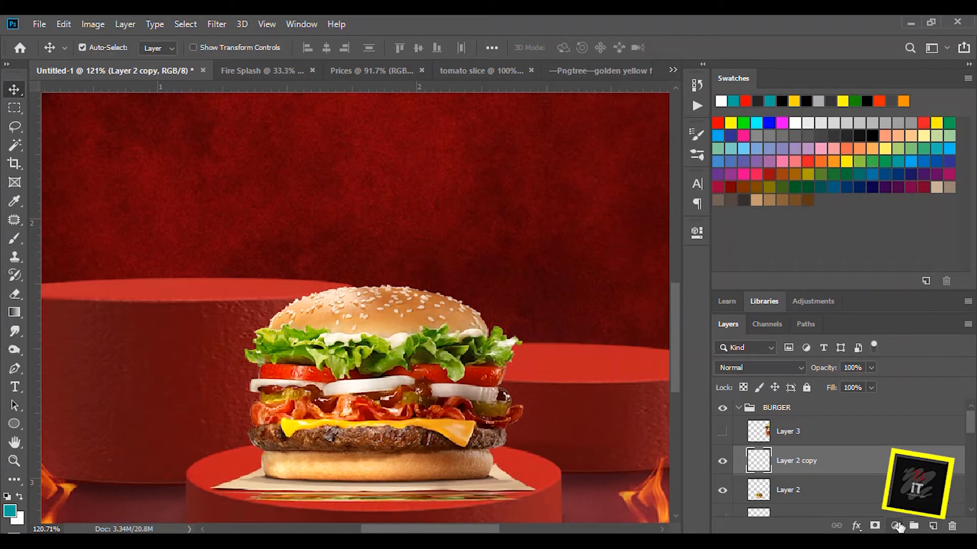
Add a solid colour fill of 000000 above Layer 2 copy and clip it to that layer
{"action": "left_click", "coordinate": [895, 526]}
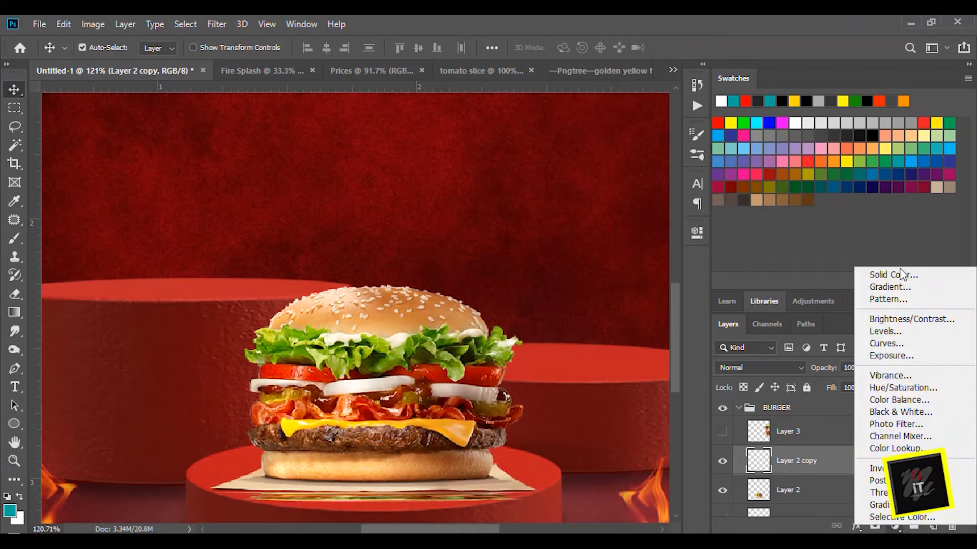
{"action": "left_click", "coordinate": [898, 274]}
{"action": "type", "text": "000000"}
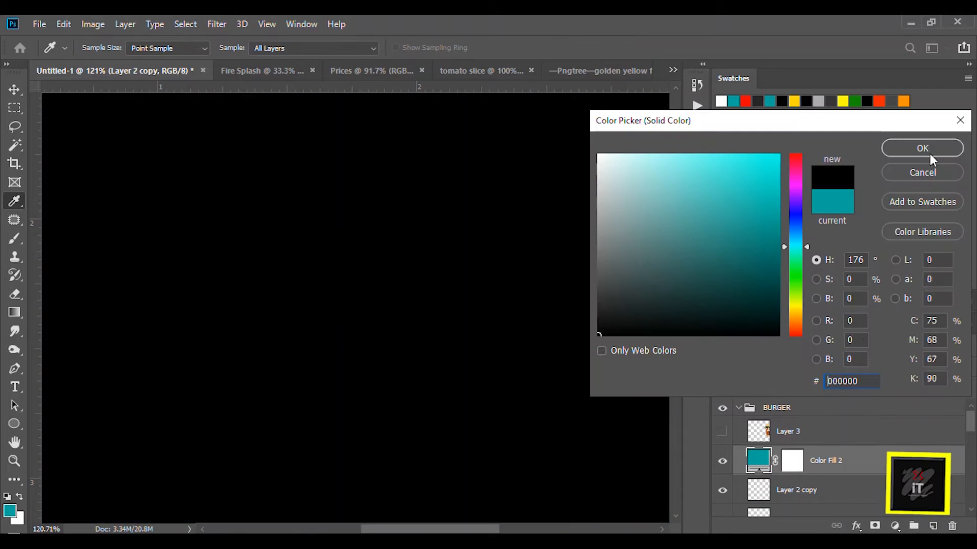
{"action": "key", "text": "Return"}
{"action": "key", "text": "ctrl+alt+g"}
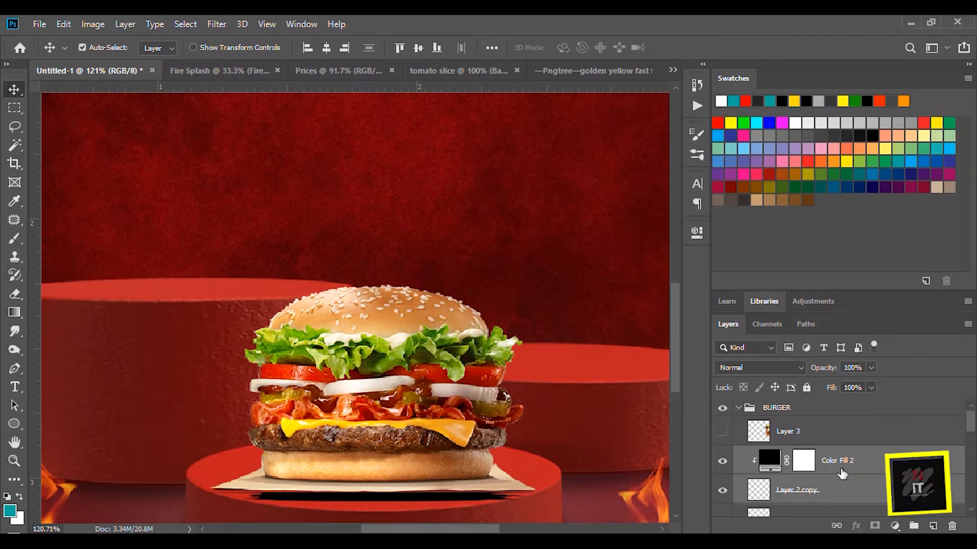
Merge the black colour fill with Layer 2 copy into a single layer
{"action": "left_click", "coordinate": [216, 24]}
{"action": "key", "text": "Escape"}
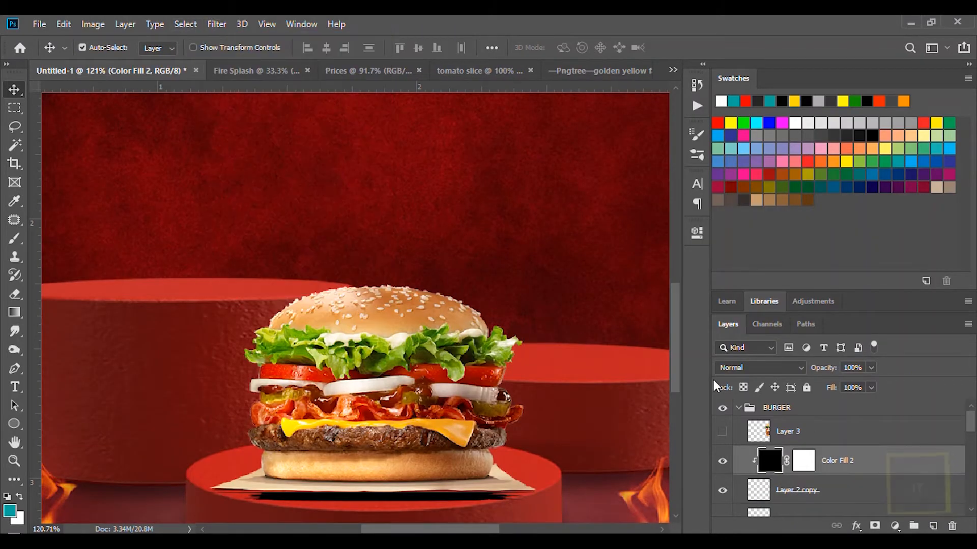
{"action": "left_click", "coordinate": [822, 493], "text": "shift"}
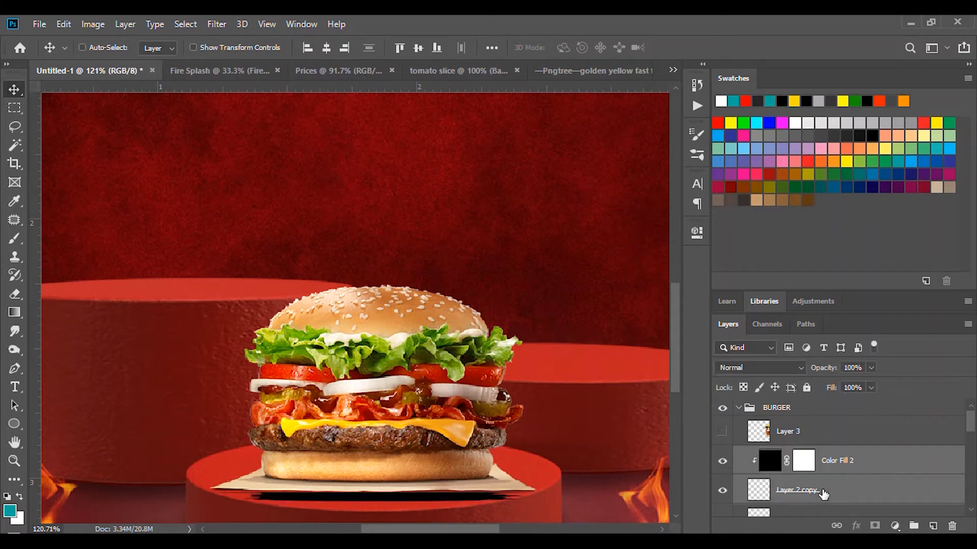
{"action": "key", "text": "ctrl+e"}
Apply a Gaussian Blur with a 4.9 pixel radius to the merged black strip
{"action": "left_click", "coordinate": [216, 24]}
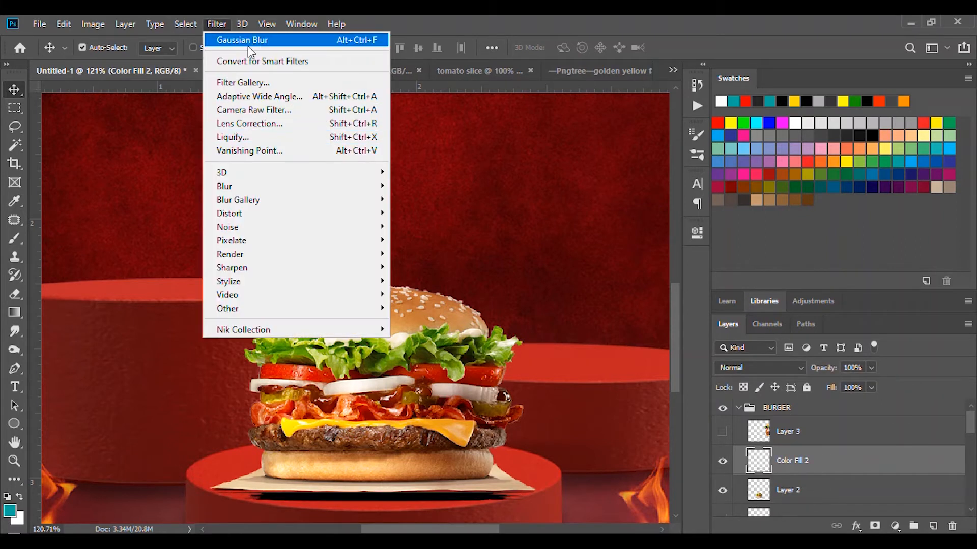
{"action": "left_click", "coordinate": [220, 38]}
{"action": "left_click", "coordinate": [217, 24]}
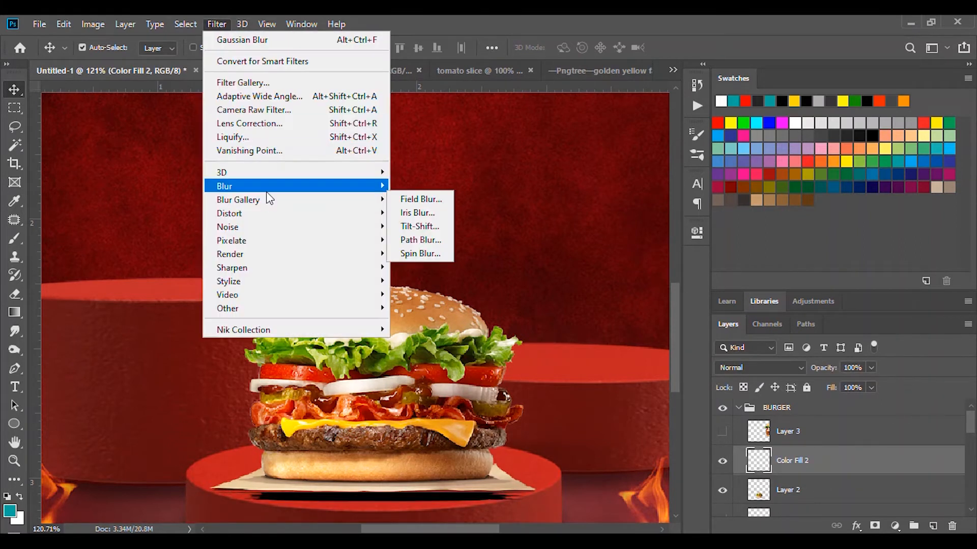
{"action": "left_click", "coordinate": [461, 238]}
{"action": "left_click_drag", "start_coordinate": [775, 328], "coordinate": [729, 330]}
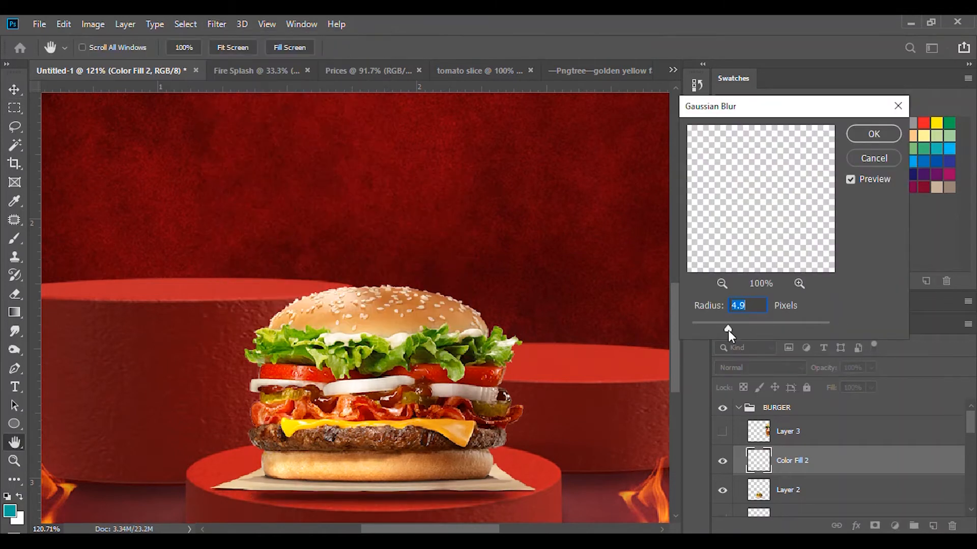
{"action": "left_click", "coordinate": [865, 134]}
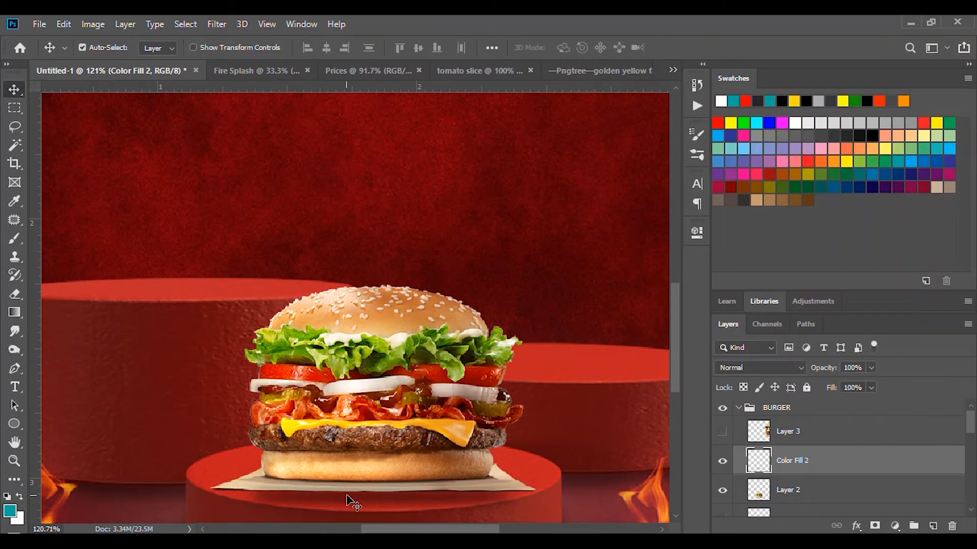
Place the blurred shadow layer below Layer 2 and duplicate it sideways along the burger's base
{"action": "left_click_drag", "start_coordinate": [354, 504], "coordinate": [328, 500]}
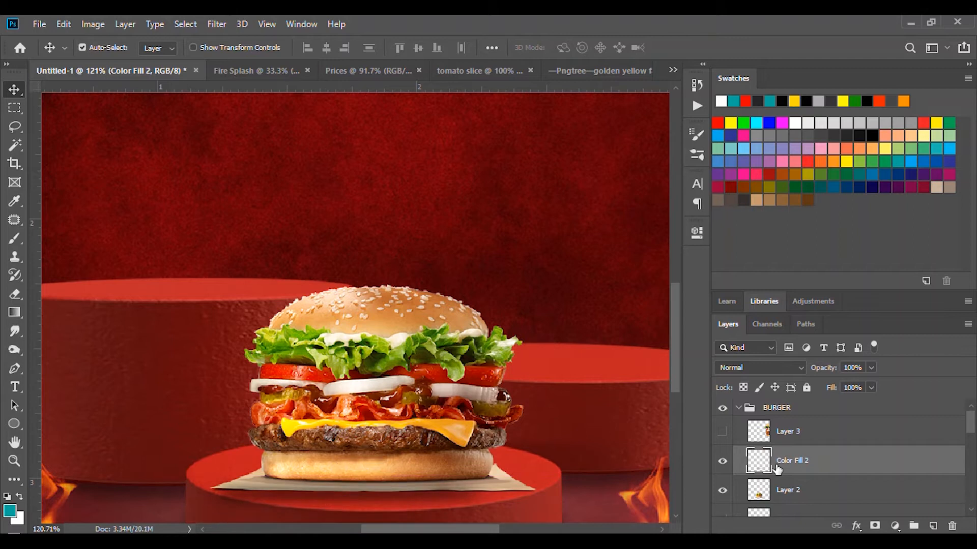
{"action": "left_click_drag", "start_coordinate": [796, 464], "coordinate": [803, 490]}
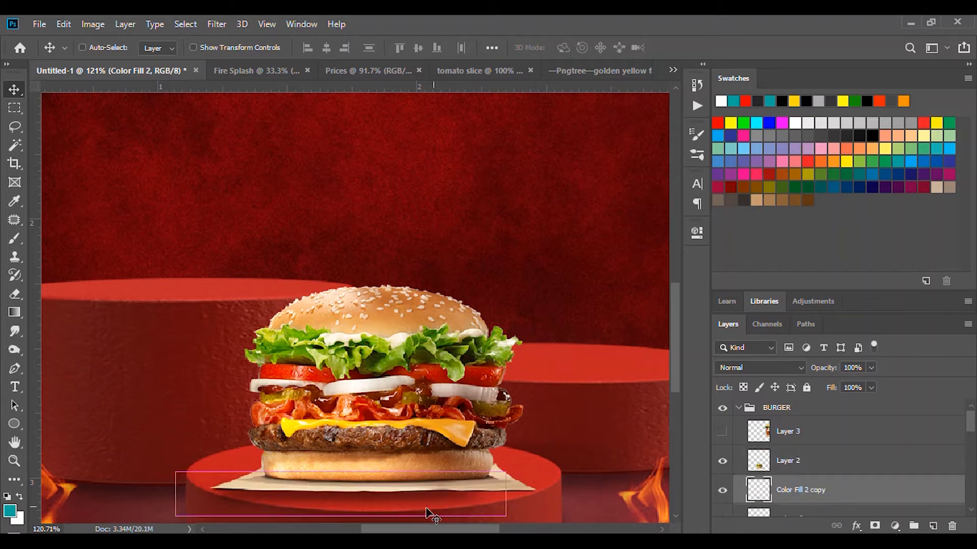
{"action": "left_click_drag", "start_coordinate": [398, 503], "coordinate": [455, 506]}
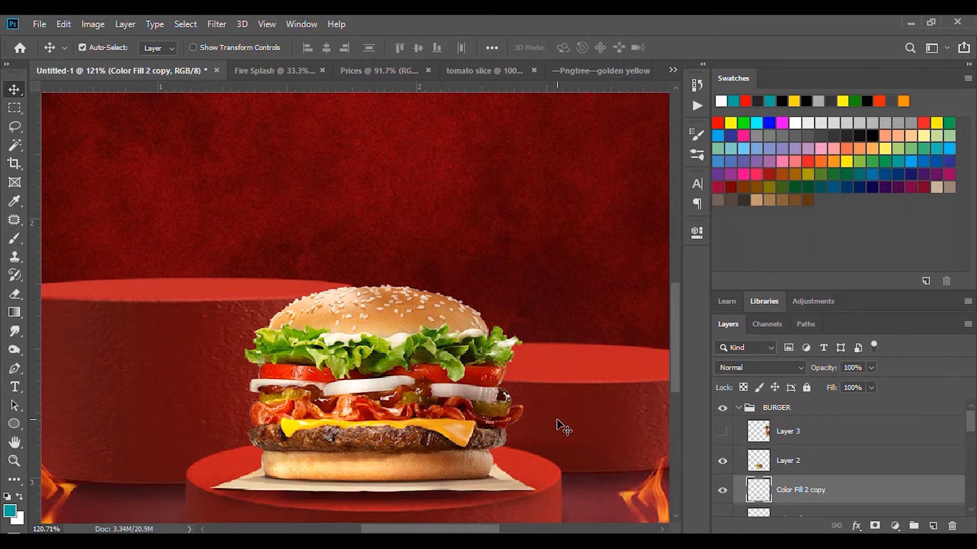
Fine-tune the shadow copy's position under the front burger and set its opacity to 74%
{"action": "scroll", "coordinate": [546, 386], "scroll_direction": "down", "scroll_amount": 5}
{"action": "scroll", "coordinate": [335, 399], "scroll_direction": "up", "scroll_amount": 5}
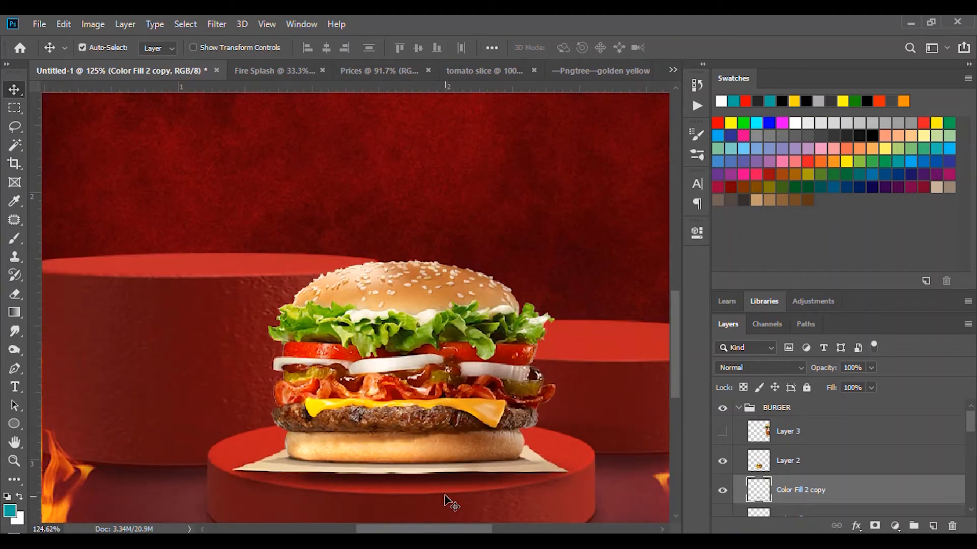
{"action": "left_click_drag", "start_coordinate": [421, 485], "coordinate": [420, 490]}
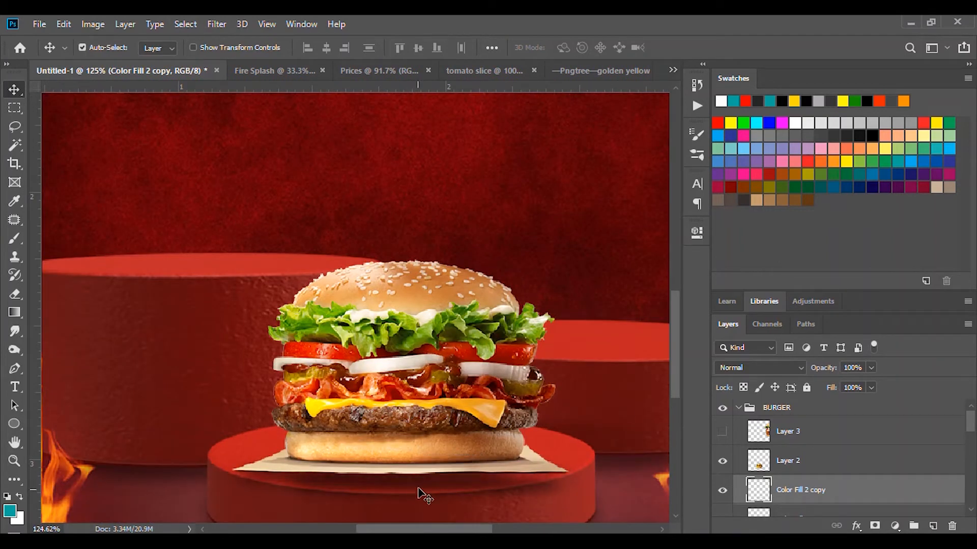
{"action": "key", "text": "ctrl+z"}
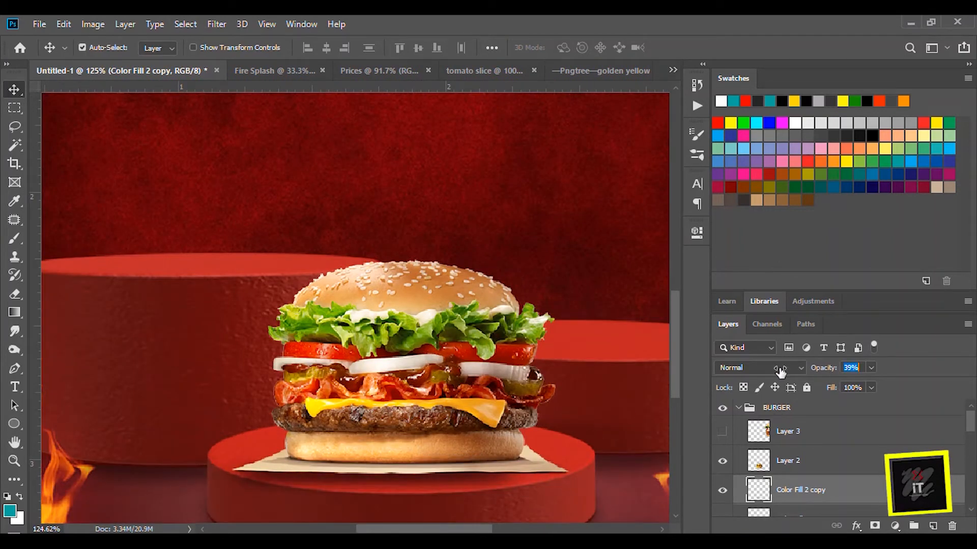
{"action": "mouse_move", "coordinate": [323, 492]}
{"action": "left_mouse_down"}
{"action": "mouse_move", "coordinate": [293, 490]}
{"action": "mouse_move", "coordinate": [424, 491]}
{"action": "mouse_move", "coordinate": [317, 489]}
{"action": "left_mouse_up"}
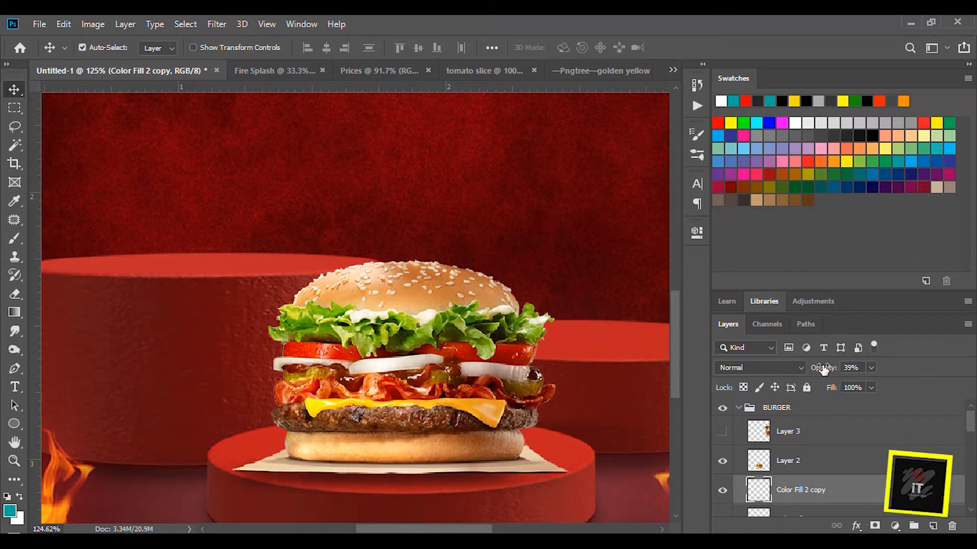
{"action": "scroll", "coordinate": [509, 422], "scroll_direction": "down", "scroll_amount": 10}
{"action": "key", "text": "ctrl+0"}
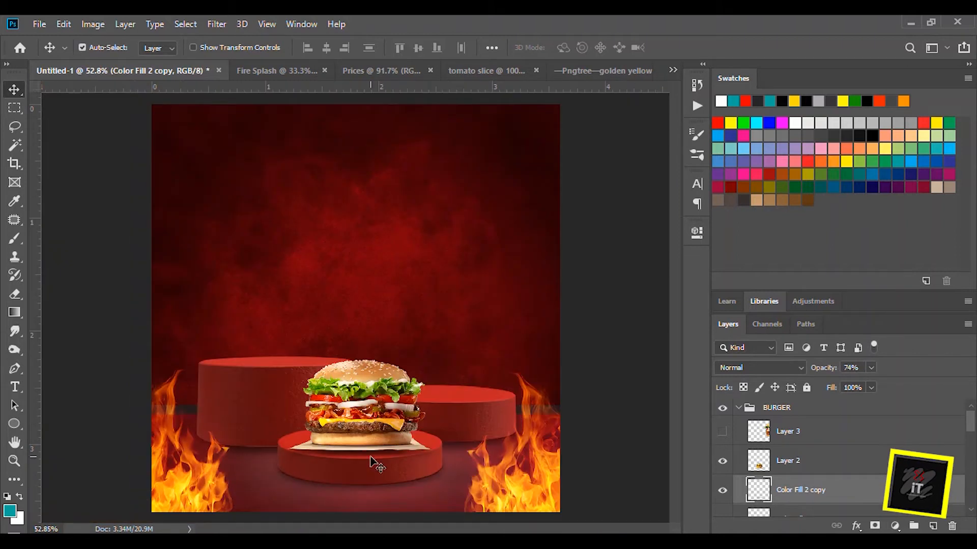
Show Layer 3, scale its burger to about 45%, and place it on the tallest podium
{"action": "left_click", "coordinate": [813, 431]}
{"action": "left_click", "coordinate": [722, 431]}
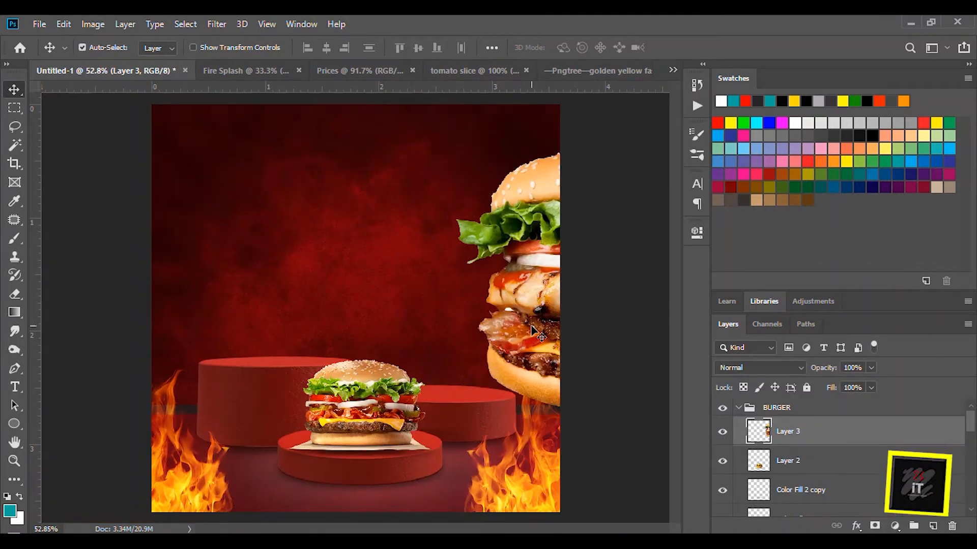
{"action": "left_click_drag", "start_coordinate": [533, 334], "coordinate": [241, 258]}
{"action": "key", "text": "ctrl+t"}
{"action": "left_click_drag", "start_coordinate": [562, 104], "coordinate": [331, 290]}
{"action": "left_click_drag", "start_coordinate": [243, 329], "coordinate": [266, 319]}
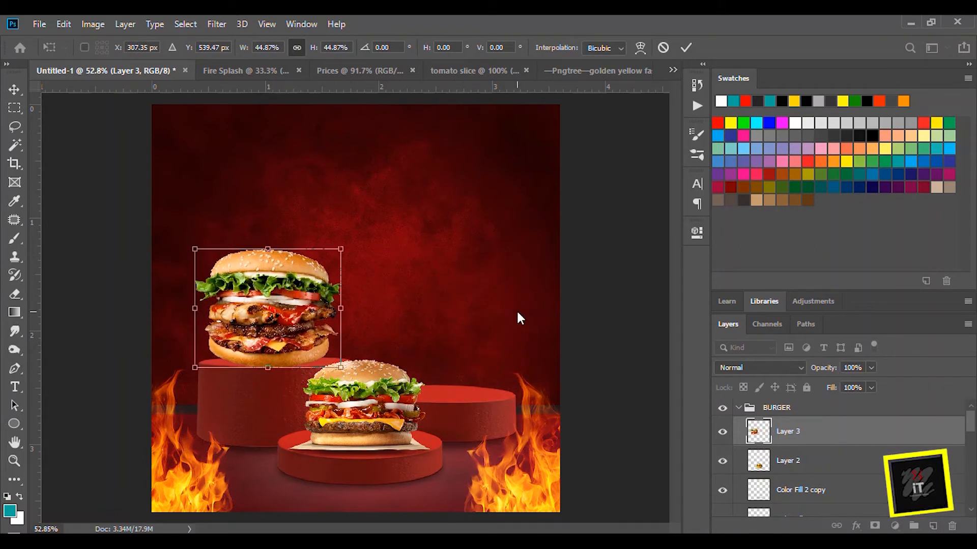
{"action": "key", "text": "Return"}
Show Layer 1, scale its burger to about 83%, and place it on the shorter rear podium
{"action": "scroll", "coordinate": [839, 457], "scroll_direction": "down", "scroll_amount": 3}
{"action": "left_click", "coordinate": [722, 477]}
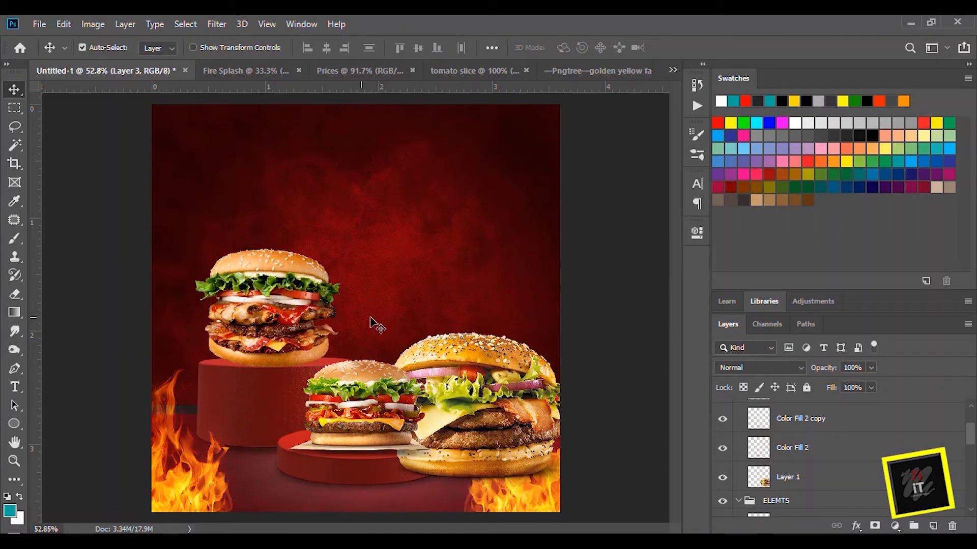
{"action": "left_click_drag", "start_coordinate": [492, 344], "coordinate": [486, 267]}
{"action": "key", "text": "ctrl+t"}
{"action": "left_click_drag", "start_coordinate": [578, 257], "coordinate": [552, 280]}
{"action": "left_click_drag", "start_coordinate": [458, 330], "coordinate": [465, 329]}
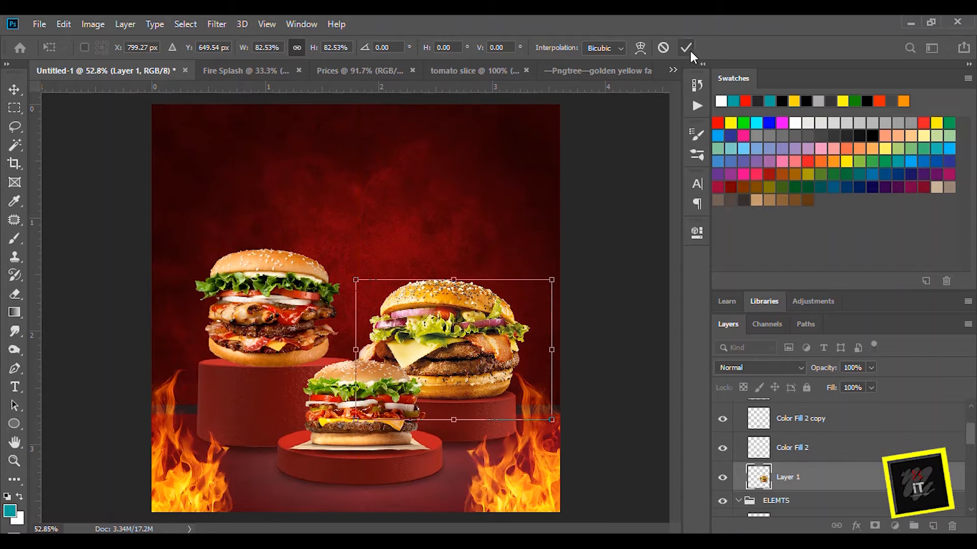
{"action": "left_click", "coordinate": [689, 51]}
Shift the Layer 3 burger slightly to adjust how it sits on the tallest podium
{"action": "left_click", "coordinate": [256, 318]}
{"action": "scroll", "coordinate": [252, 320], "scroll_direction": "up", "scroll_amount": 4}
{"action": "left_click_drag", "start_coordinate": [255, 304], "coordinate": [270, 307]}
{"action": "key", "text": "ctrl+t"}
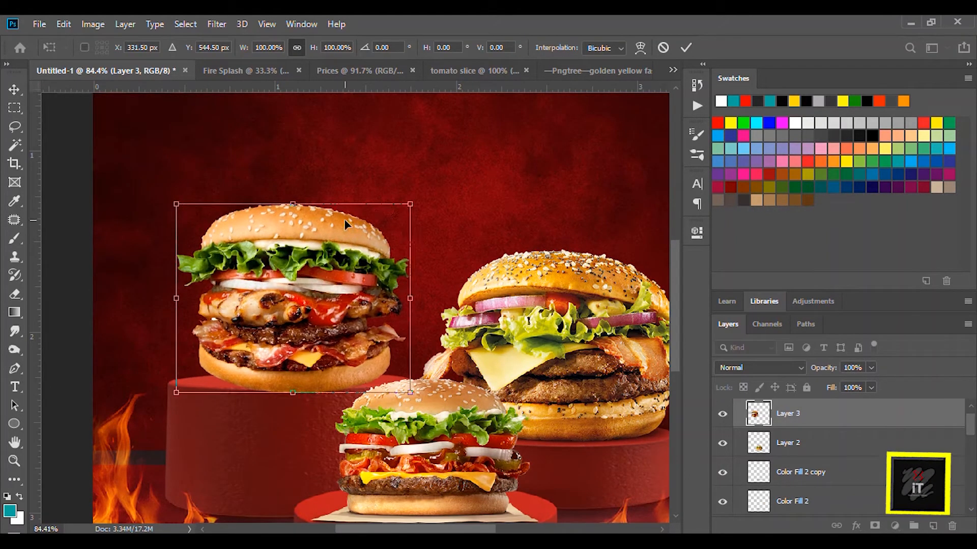
{"action": "left_click_drag", "start_coordinate": [344, 224], "coordinate": [326, 236]}
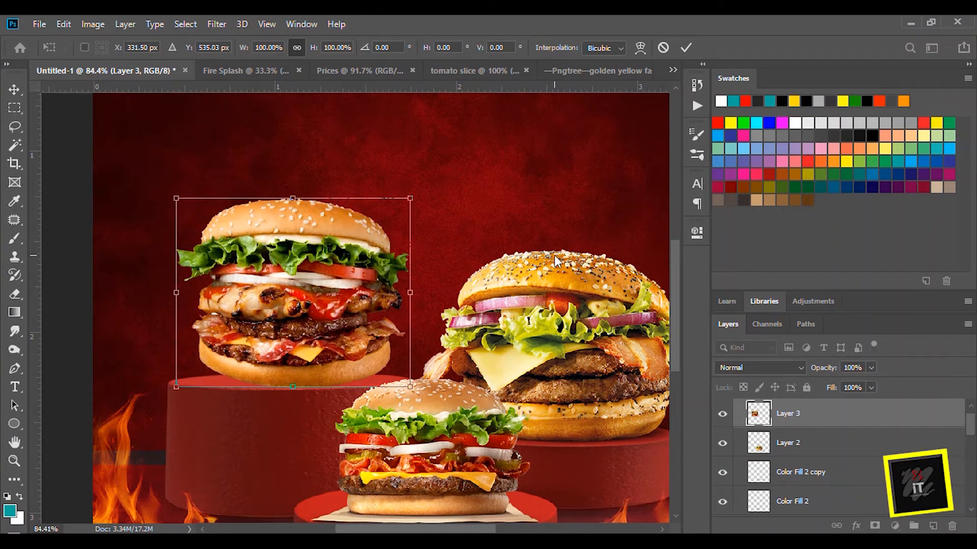
{"action": "key", "text": "Return"}
Swap the two rear burgers, putting Layer 1 on the tallest podium and Layer 3 on the shorter rear one
{"action": "left_click_drag", "start_coordinate": [556, 261], "coordinate": [284, 191]}
{"action": "left_click_drag", "start_coordinate": [286, 320], "coordinate": [570, 377]}
Reorder the BURGER group so that Layer 2 lies below Layer 1 and Layer 3 lies below Layer 2
{"action": "left_click", "coordinate": [815, 438]}
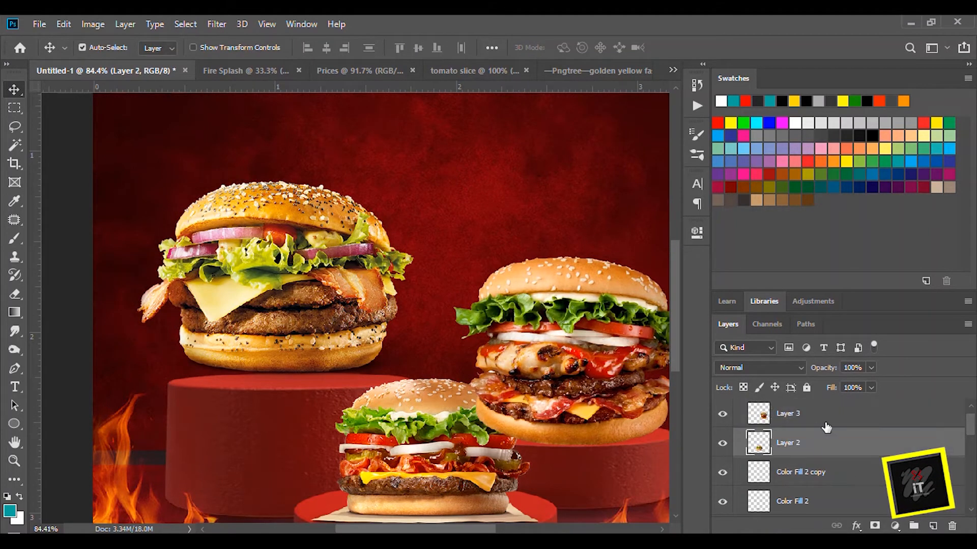
{"action": "mouse_move", "coordinate": [800, 456]}
{"action": "left_mouse_down"}
{"action": "mouse_move", "coordinate": [811, 506]}
{"action": "mouse_move", "coordinate": [801, 469]}
{"action": "left_mouse_up"}
{"action": "left_click", "coordinate": [725, 485]}
{"action": "left_click", "coordinate": [725, 486]}
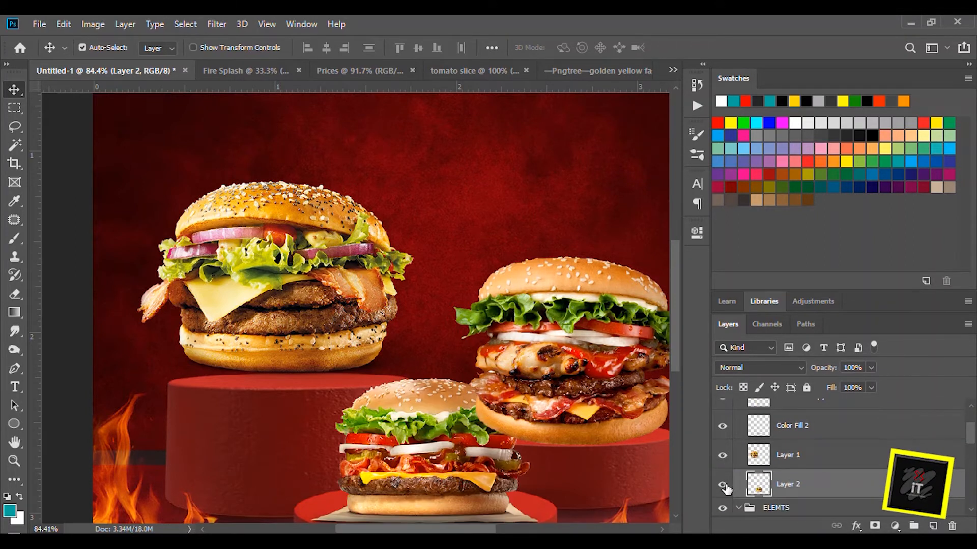
{"action": "left_click_drag", "start_coordinate": [529, 387], "coordinate": [553, 379]}
{"action": "left_click_drag", "start_coordinate": [787, 422], "coordinate": [790, 511]}
{"action": "left_click", "coordinate": [721, 474]}
{"action": "left_click", "coordinate": [722, 474]}
Seat the Layer 3 and Layer 1 burgers on top of their rear podiums
{"action": "left_click_drag", "start_coordinate": [568, 377], "coordinate": [541, 388]}
{"action": "key", "text": "ctrl+0"}
{"action": "left_click_drag", "start_coordinate": [257, 289], "coordinate": [260, 298]}
Reduce the Layer 3 burger's height to about 92% without changing its width, and nudge it up slightly on its podium
{"action": "left_click", "coordinate": [508, 351]}
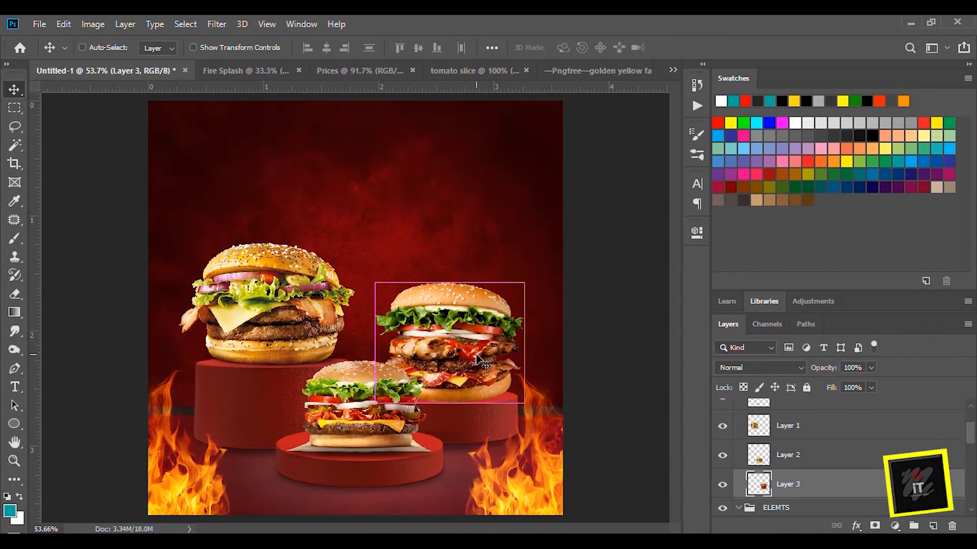
{"action": "key", "text": "ctrl+t"}
{"action": "left_click_drag", "start_coordinate": [449, 282], "coordinate": [453, 293]}
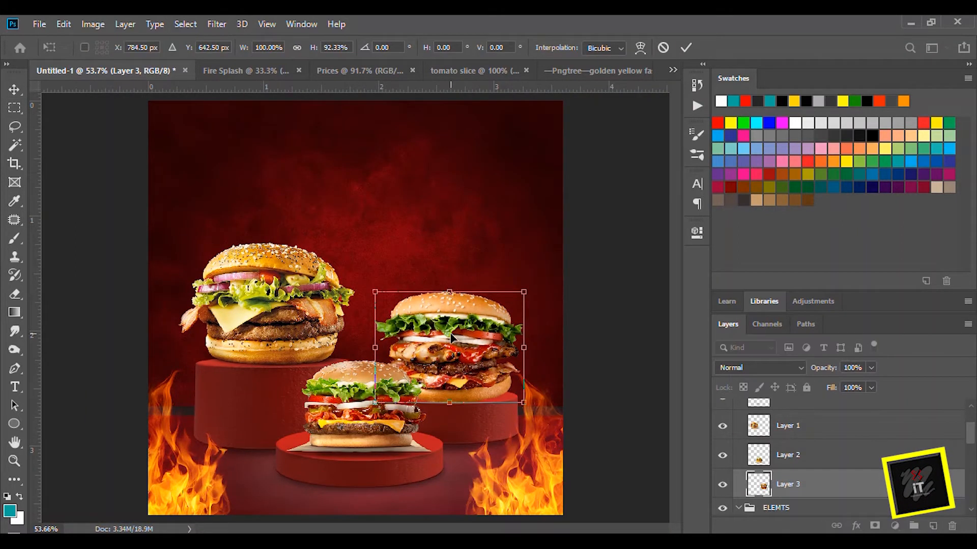
{"action": "key", "text": "Return"}
{"action": "left_click_drag", "start_coordinate": [460, 359], "coordinate": [460, 356]}
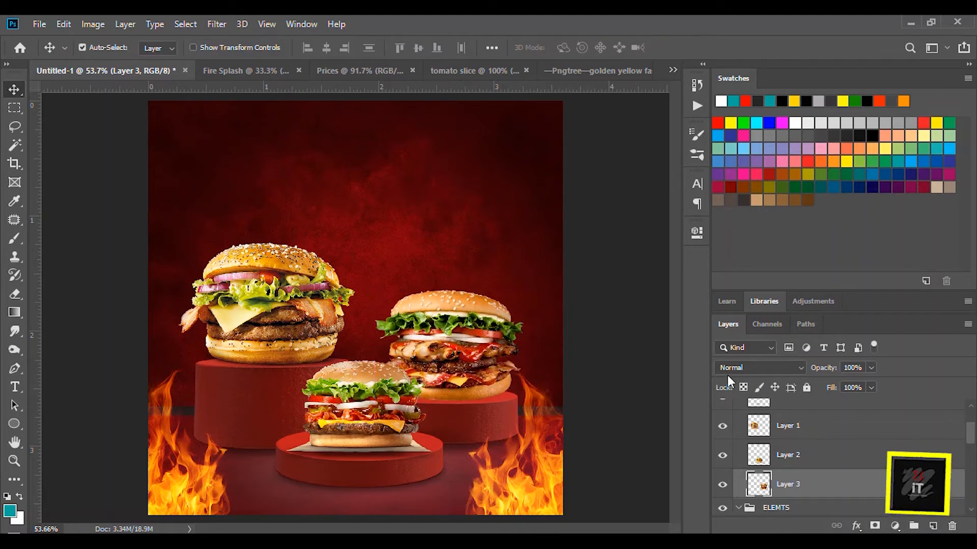
Duplicate Layer 3 in place and select the original layer beneath the copy
{"action": "key", "text": "ctrl+t"}
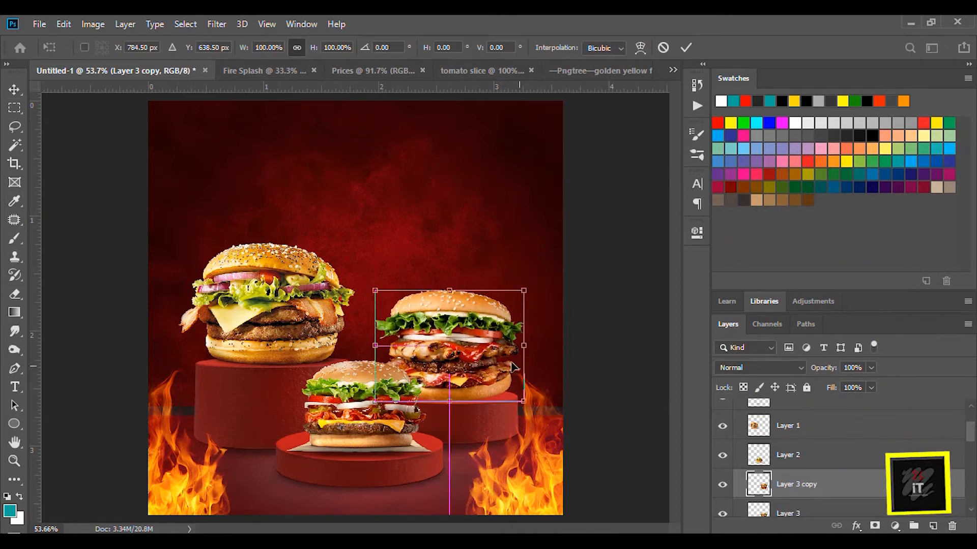
{"action": "left_click_drag", "start_coordinate": [470, 346], "coordinate": [471, 346]}
{"action": "key", "text": "Return"}
{"action": "left_click", "coordinate": [799, 511]}
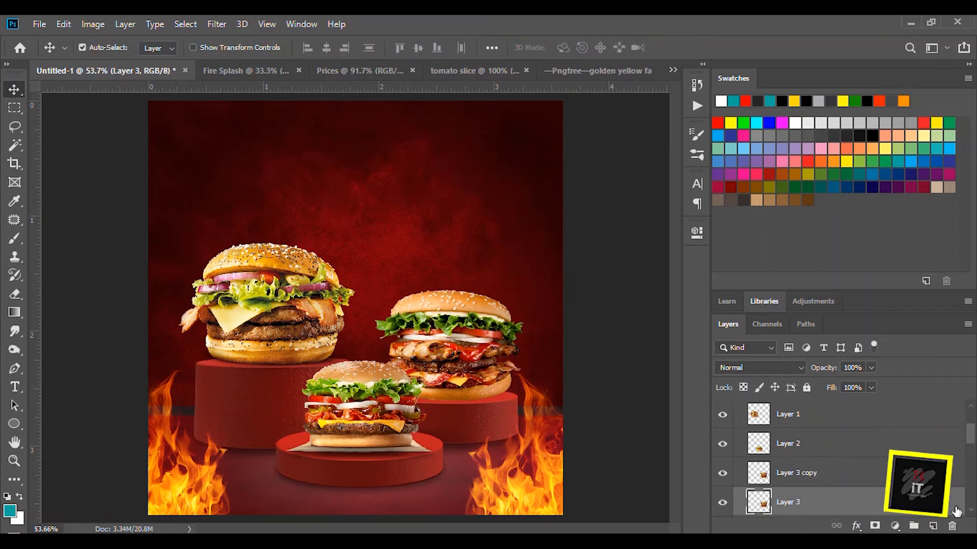
Add a near-black solid colour fill above the original Layer 3 and clip it to that layer
{"action": "left_click", "coordinate": [894, 527]}
{"action": "key", "text": "Escape"}
{"action": "left_click", "coordinate": [894, 527]}
{"action": "left_click", "coordinate": [871, 269]}
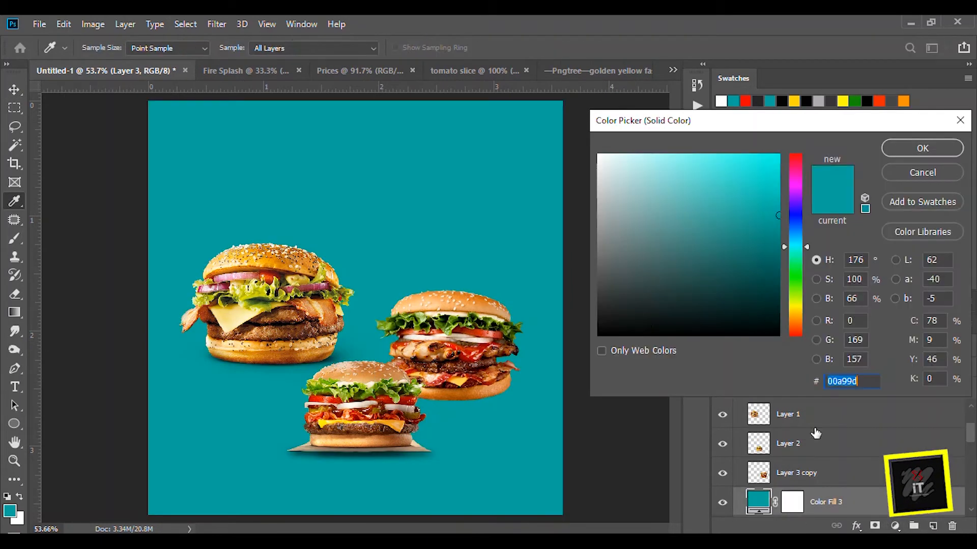
{"action": "left_click", "coordinate": [645, 325]}
{"action": "left_click", "coordinate": [921, 148]}
{"action": "left_click", "coordinate": [761, 497], "text": "alt"}
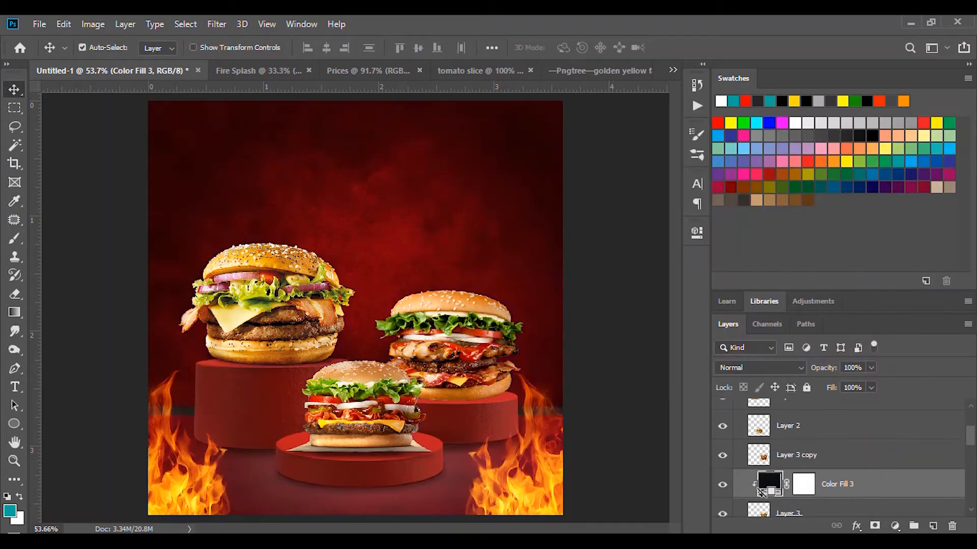
{"action": "scroll", "coordinate": [826, 491], "scroll_direction": "down", "scroll_amount": 2}
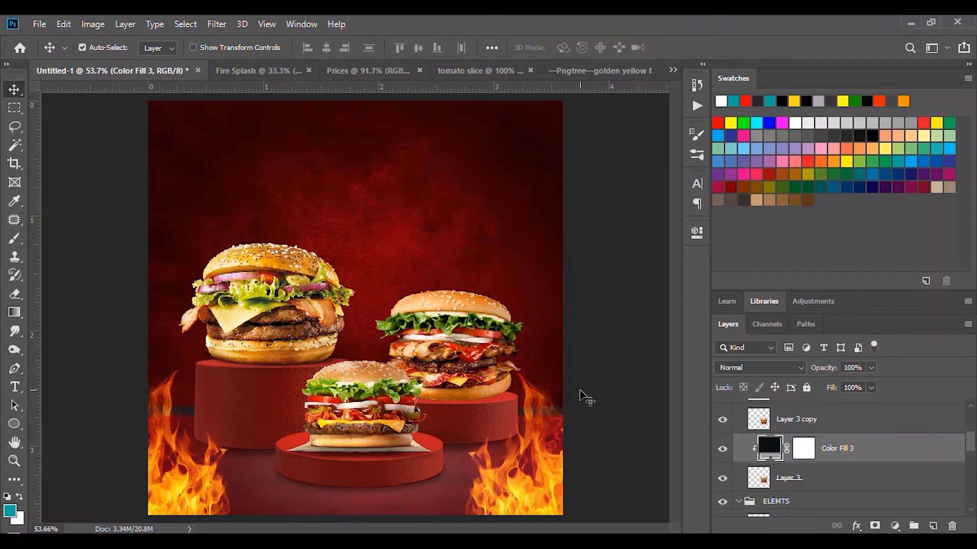
Offset the darkened original Layer 3 slightly from the burger copy above it to form a contact shadow
{"action": "left_click", "coordinate": [816, 481]}
{"action": "key", "text": "ctrl+t"}
{"action": "left_click_drag", "start_coordinate": [503, 356], "coordinate": [485, 356]}
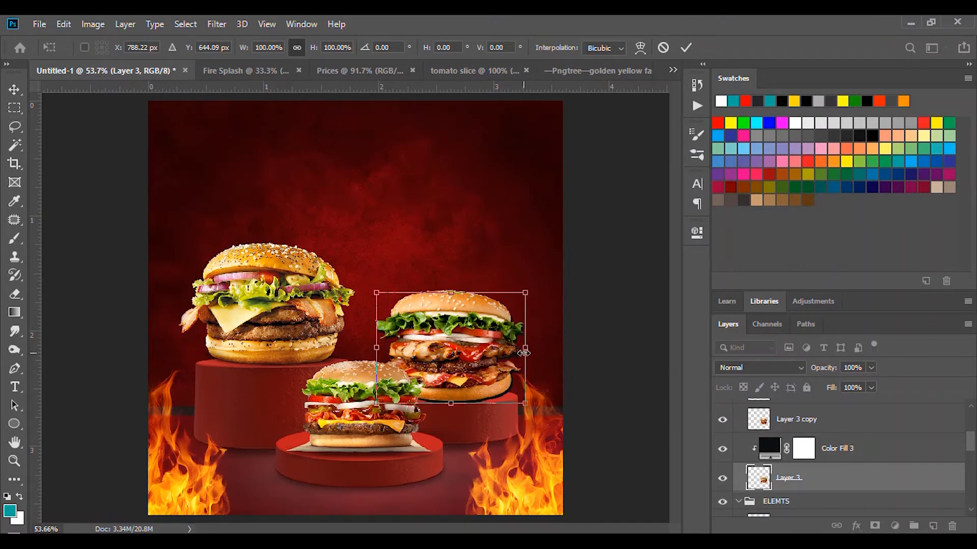
{"action": "key", "text": "Return"}
Apply a Gaussian Blur to the Layer 3 shadow and erase its excess around the burger
{"action": "left_click", "coordinate": [217, 24]}
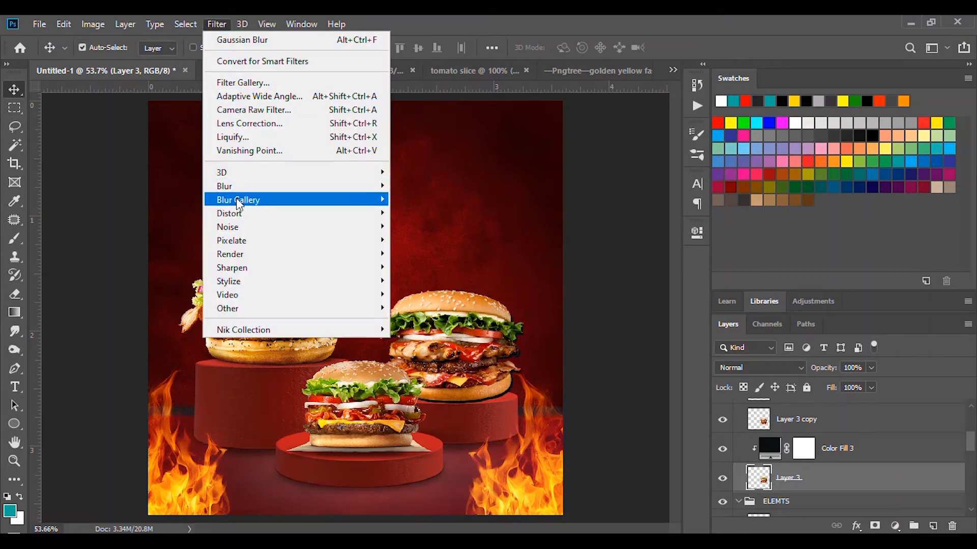
{"action": "mouse_move", "coordinate": [284, 186]}
{"action": "left_click", "coordinate": [440, 242]}
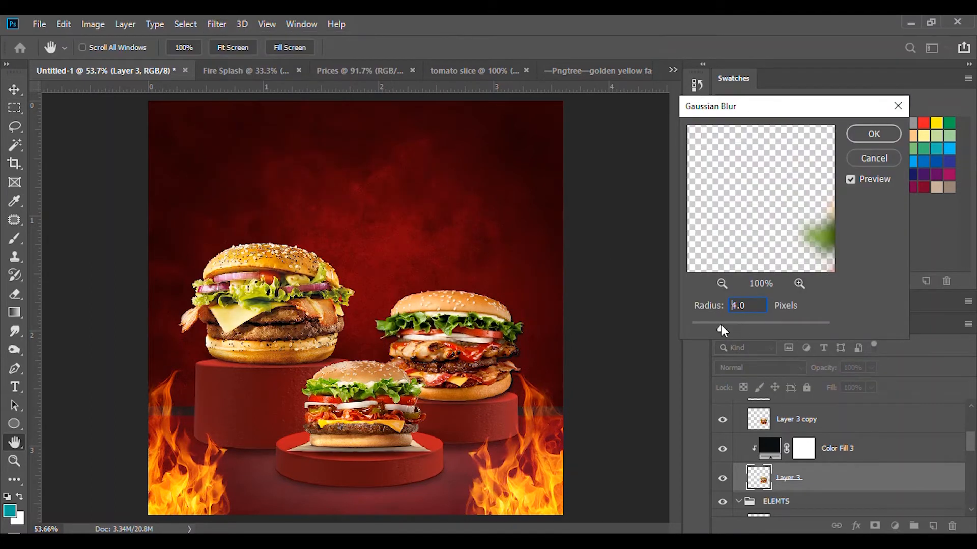
{"action": "mouse_move", "coordinate": [721, 324]}
{"action": "left_mouse_down"}
{"action": "mouse_move", "coordinate": [710, 327]}
{"action": "mouse_move", "coordinate": [733, 326]}
{"action": "left_mouse_up"}
{"action": "left_click", "coordinate": [874, 134]}
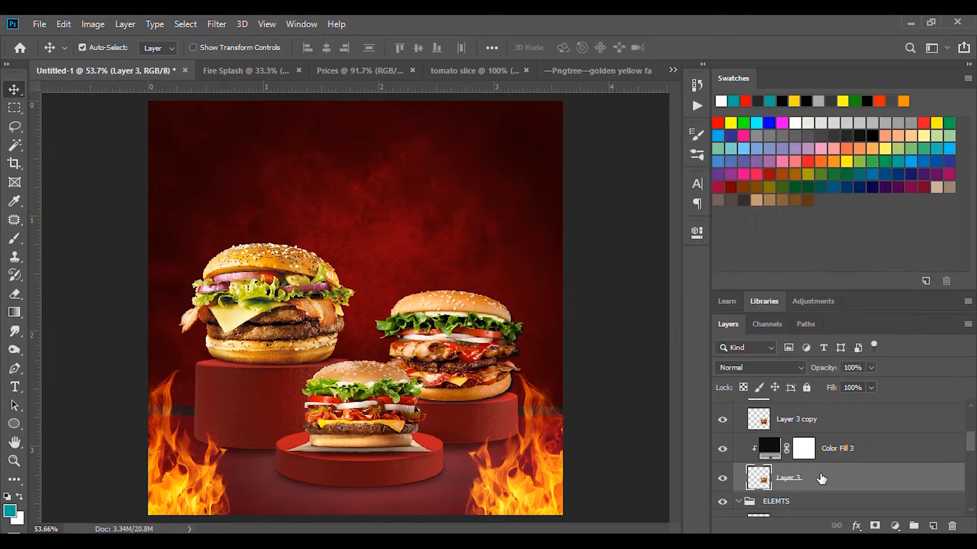
{"action": "key", "text": "e"}
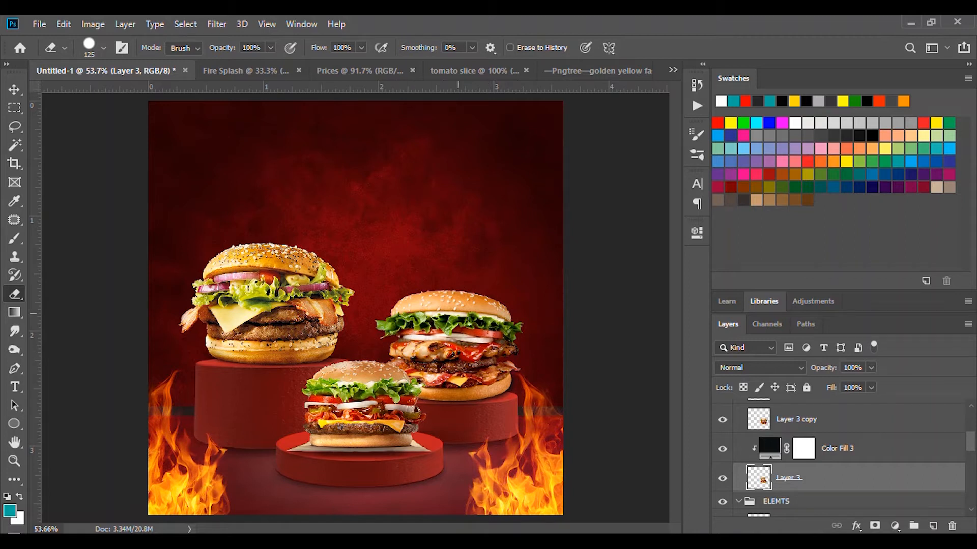
{"action": "key", "text": "v"}
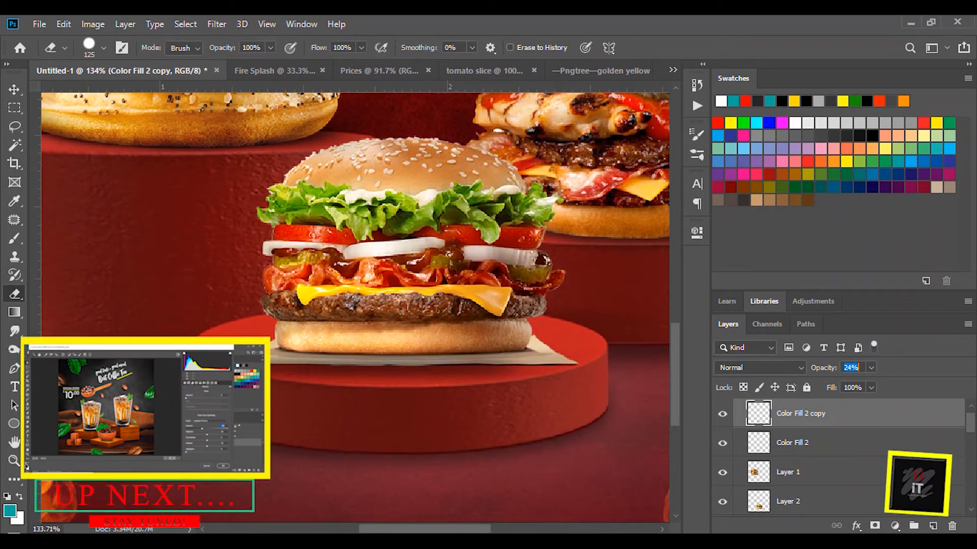
Check which burgers Layer 1 and Layer 2 hold by toggling their visibility, and move Layer 2 above Color Fill 2 copy
{"action": "key", "text": "v"}
{"action": "left_click", "coordinate": [788, 473]}
{"action": "left_click", "coordinate": [723, 473]}
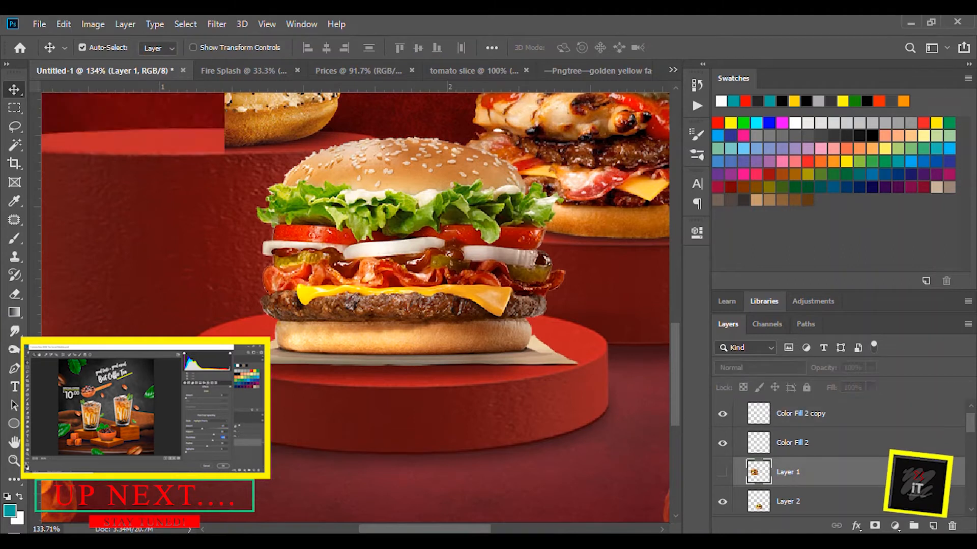
{"action": "left_click", "coordinate": [722, 472]}
{"action": "left_click", "coordinate": [722, 502]}
{"action": "left_click", "coordinate": [722, 502]}
{"action": "left_click_drag", "start_coordinate": [788, 502], "coordinate": [788, 414]}
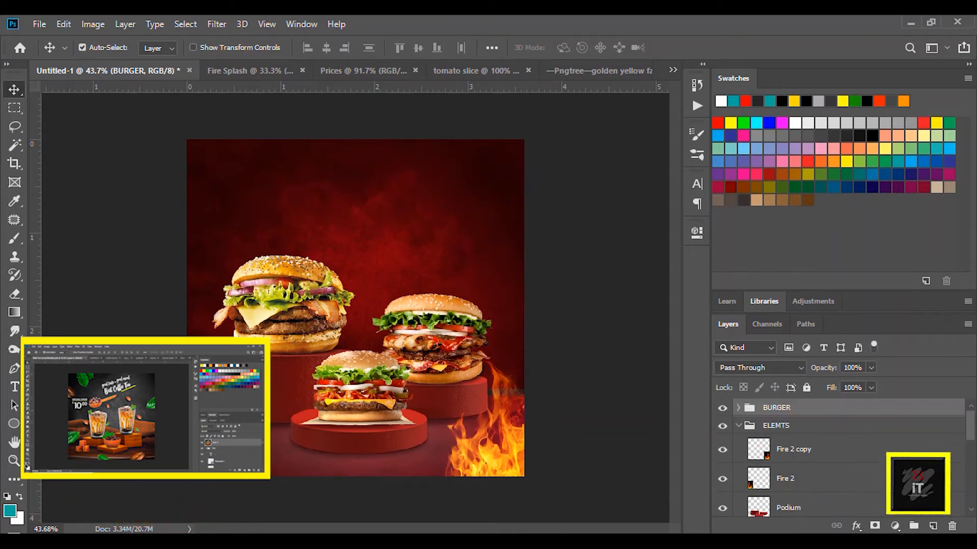
Copy the Fire Splash sparks layer from its document to the top of the poster's ELEMTS group and shift it slightly down
{"action": "left_click", "coordinate": [274, 70]}
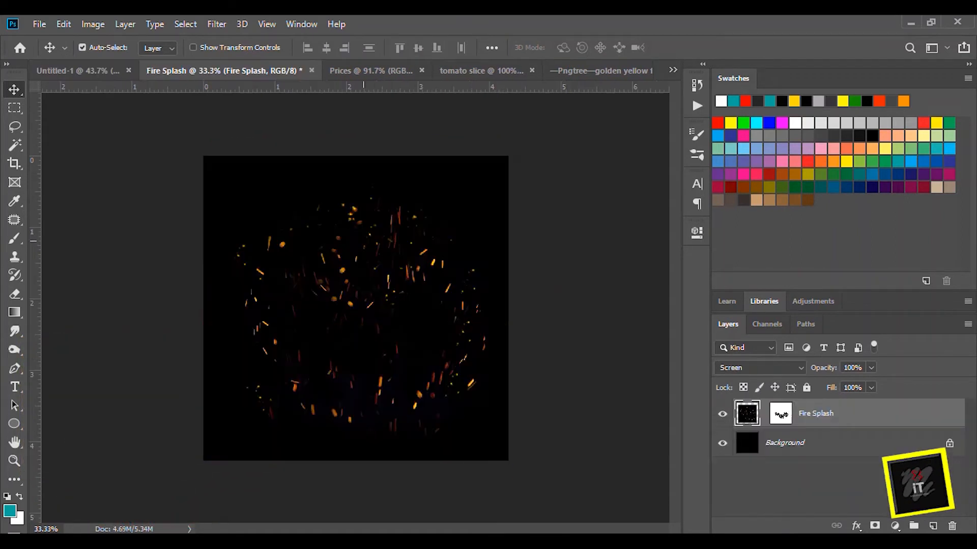
{"action": "left_click_drag", "start_coordinate": [814, 413], "coordinate": [425, 263]}
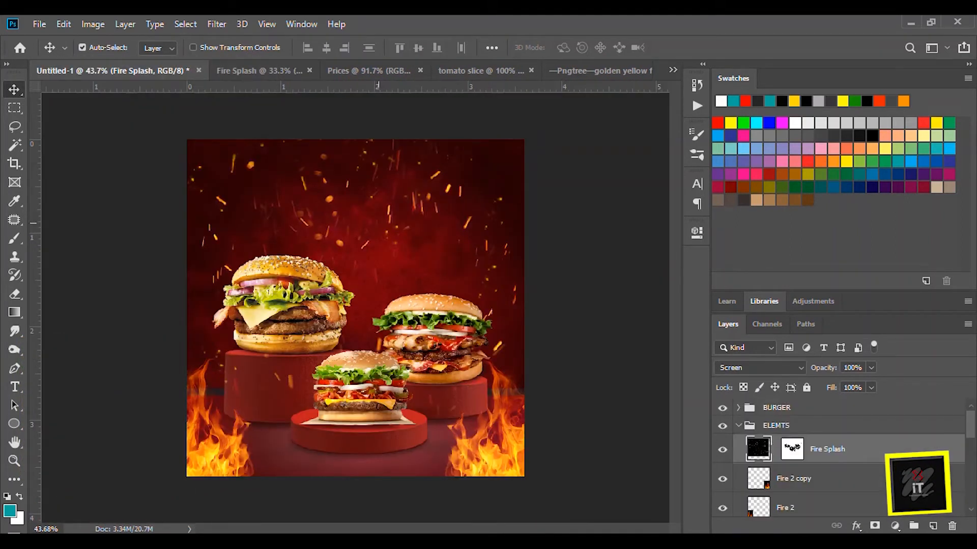
{"action": "key", "text": "ctrl+t"}
{"action": "left_click_drag", "start_coordinate": [393, 209], "coordinate": [392, 267]}
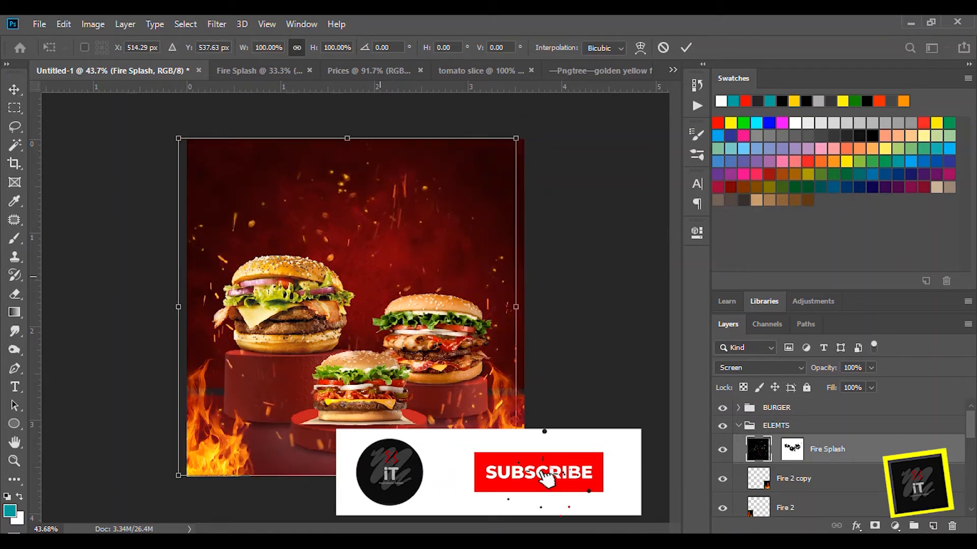
{"action": "key", "text": "Return"}
Erase the Fire Splash sparks above the podiums with an 800 px eraser, and move the remaining sparks down over the podium base
{"action": "scroll", "coordinate": [439, 313], "scroll_direction": "down", "scroll_amount": 4}
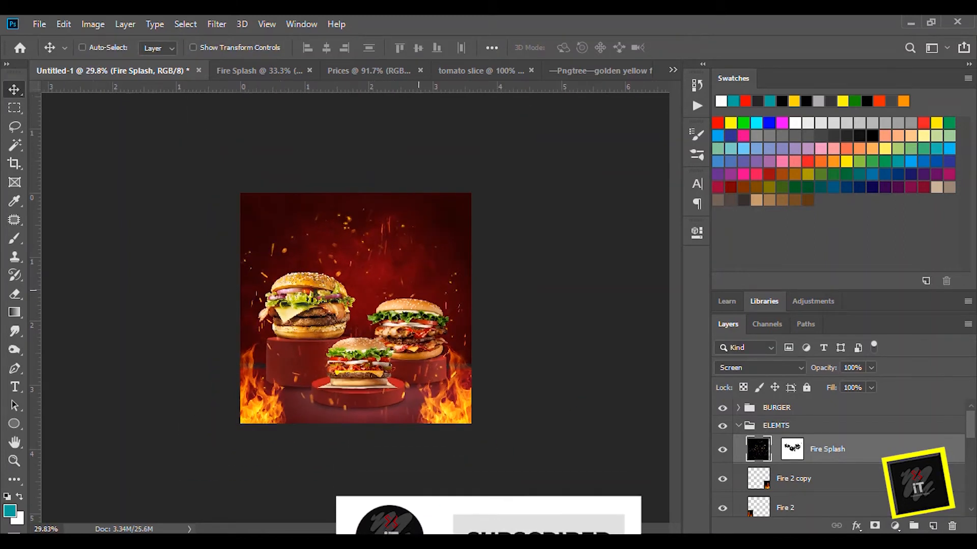
{"action": "scroll", "coordinate": [368, 298], "scroll_direction": "up", "scroll_amount": 7}
{"action": "scroll", "coordinate": [367, 298], "scroll_direction": "down", "scroll_amount": 1}
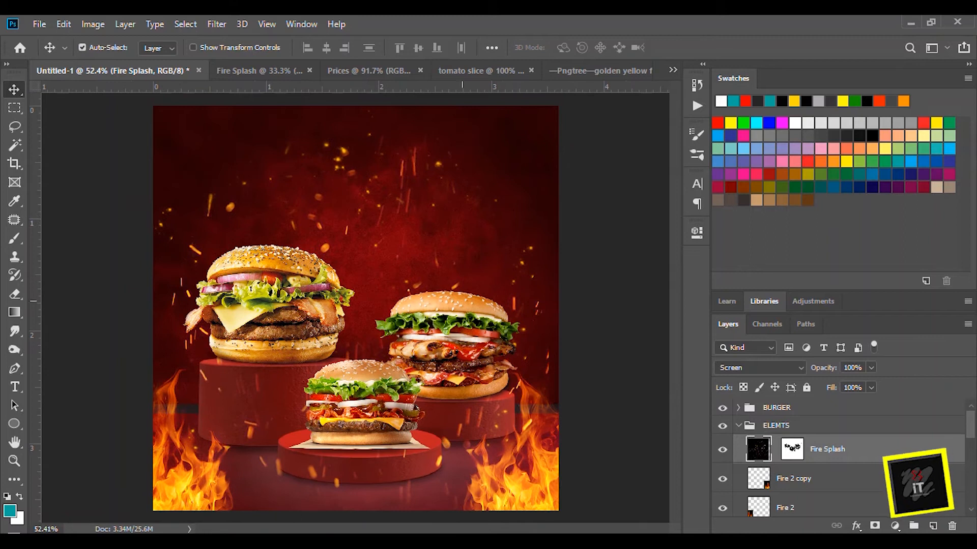
{"action": "left_click", "coordinate": [549, 152]}
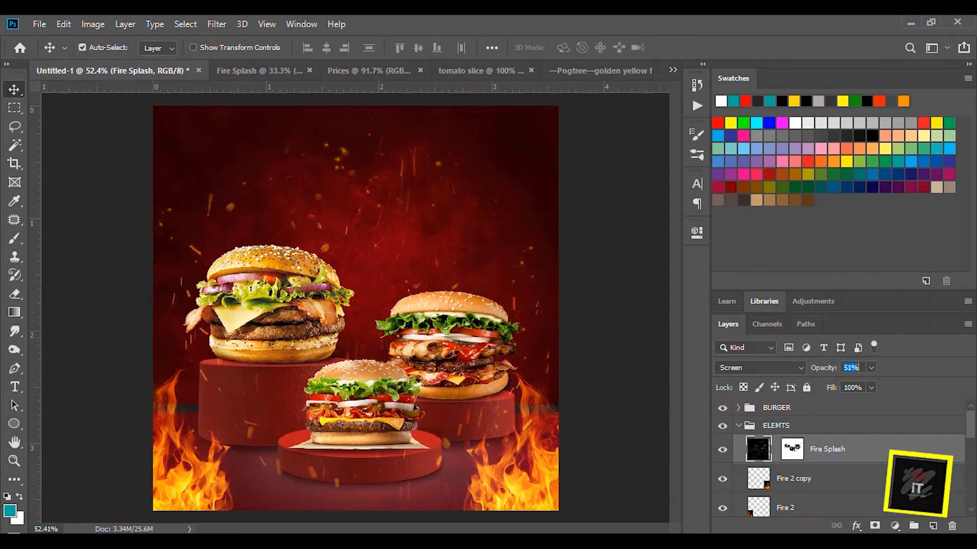
{"action": "key", "text": "Escape"}
{"action": "key", "text": "e"}
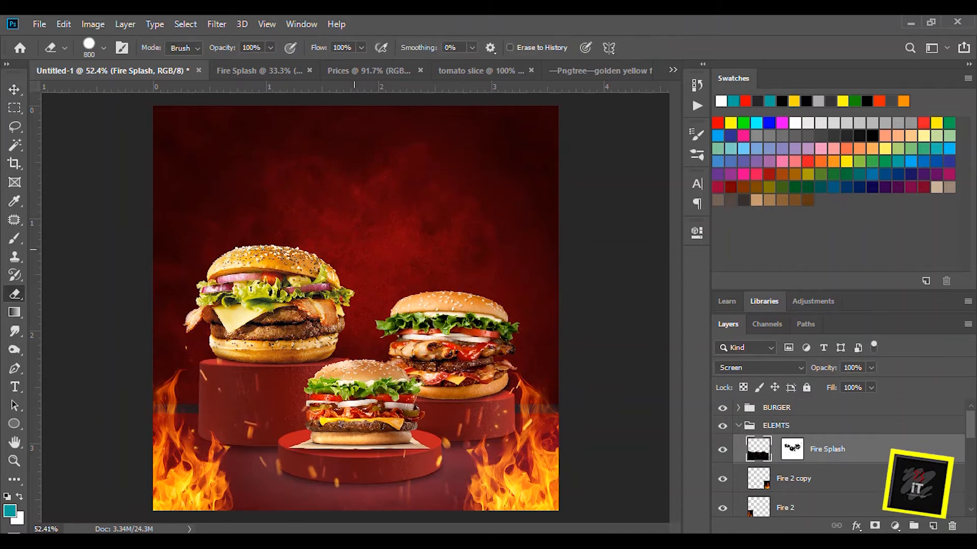
{"action": "key", "text": "ctrl+t"}
{"action": "left_click_drag", "start_coordinate": [419, 444], "coordinate": [408, 483]}
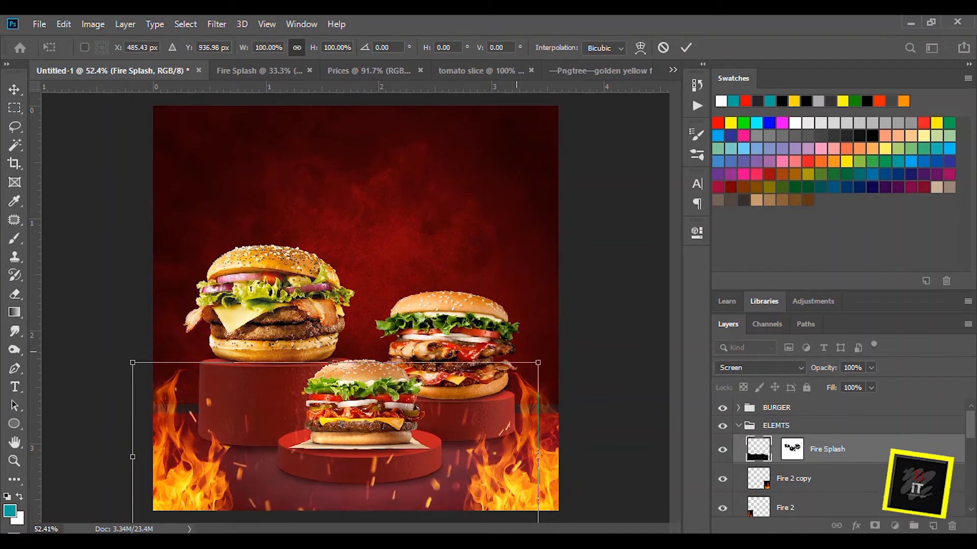
{"action": "key", "text": "Return"}
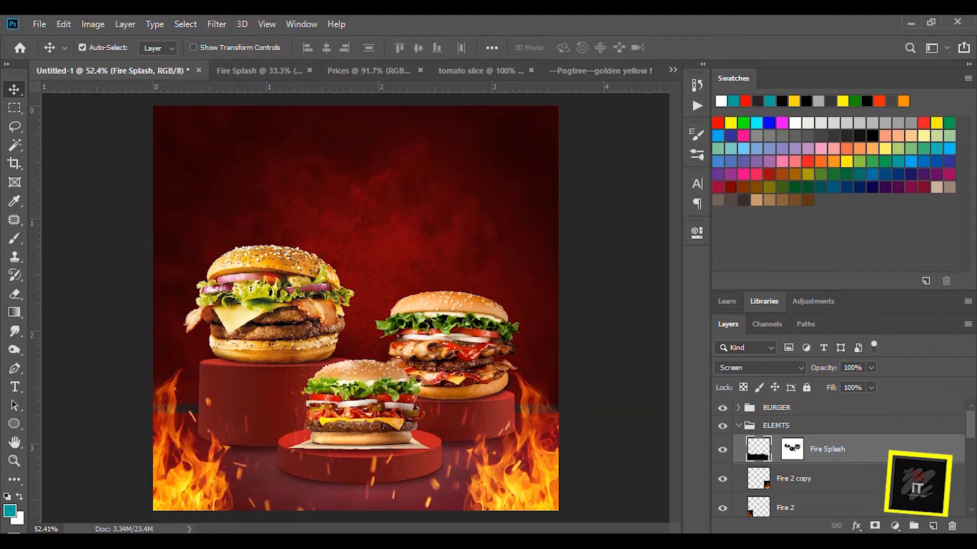
Add a Color Balance adjustment above Layer 2 in the BURGER group and clip it to that burger
{"action": "left_click", "coordinate": [776, 407]}
{"action": "left_click", "coordinate": [738, 408]}
{"action": "left_click", "coordinate": [788, 431]}
{"action": "left_click", "coordinate": [894, 526]}
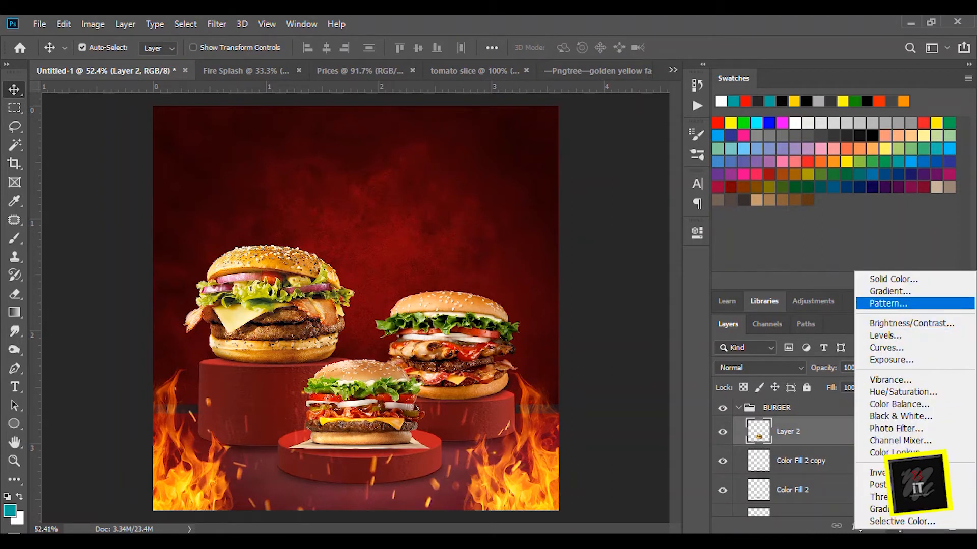
{"action": "left_click", "coordinate": [899, 403]}
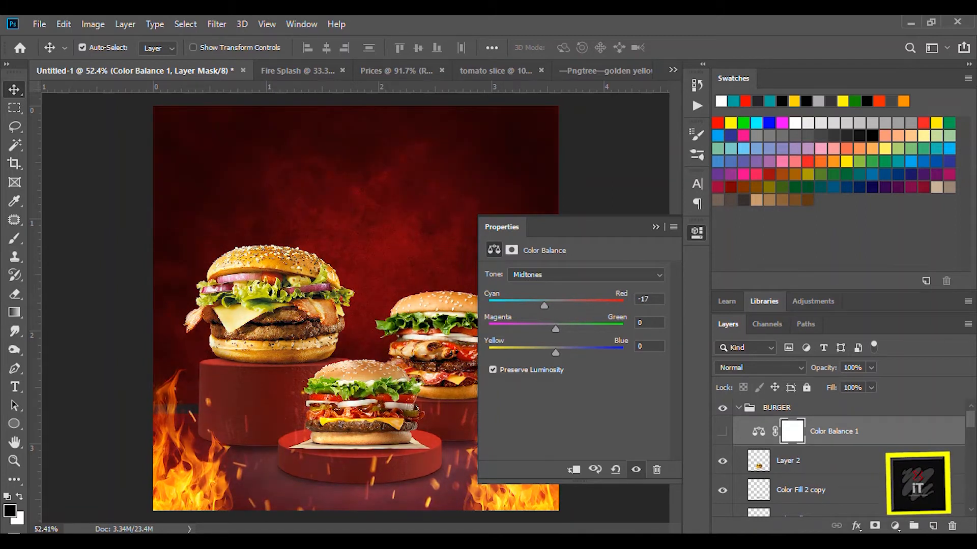
{"action": "left_click", "coordinate": [635, 470]}
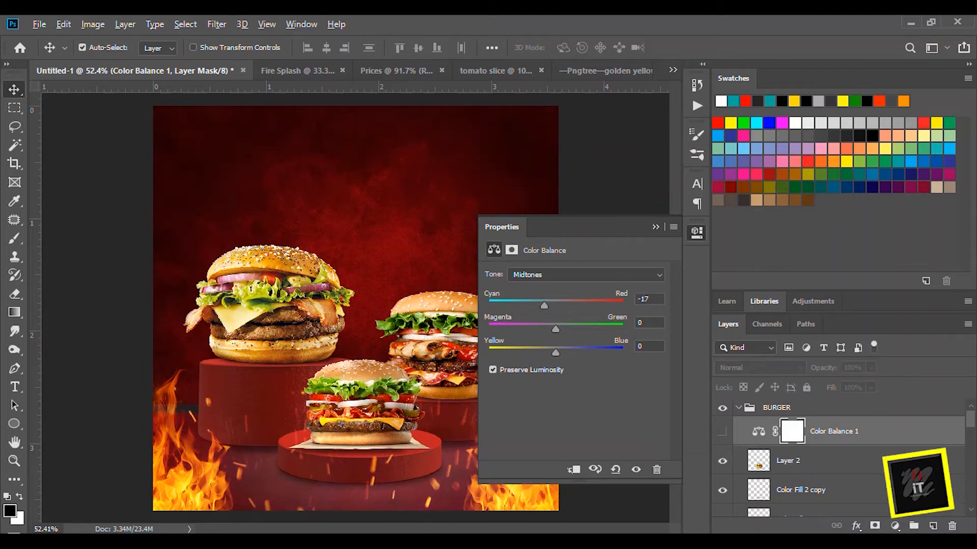
{"action": "key", "text": "ctrl+alt+g"}
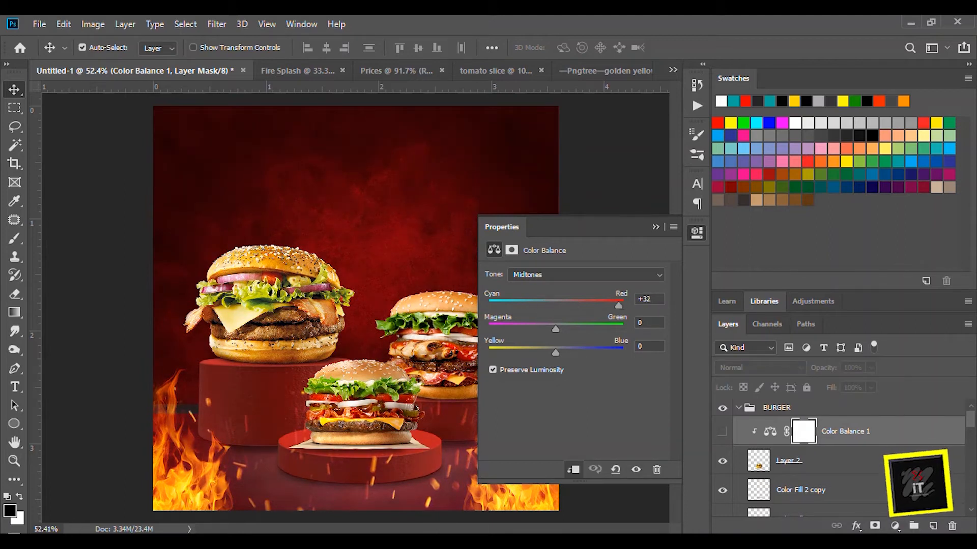
Shift Layer 2's midtones to +69 red and slightly toward magenta, and clip the Color Balance above Layer 1 to that burger
{"action": "left_click", "coordinate": [722, 432]}
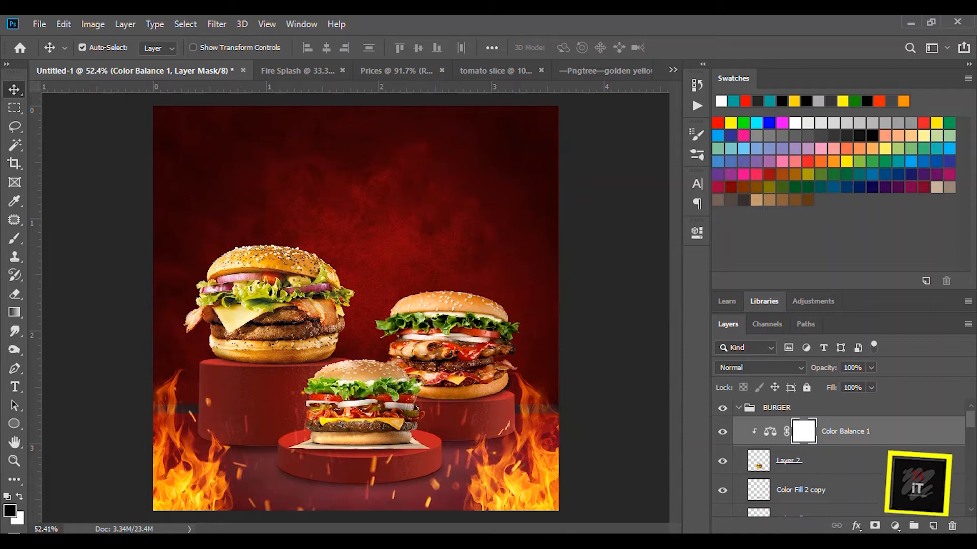
{"action": "double_click", "coordinate": [770, 431]}
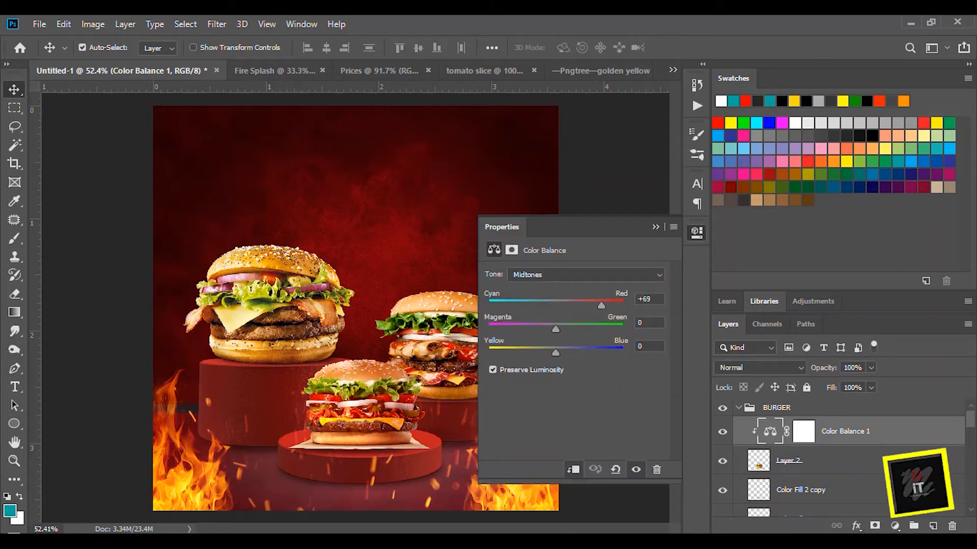
{"action": "left_click_drag", "start_coordinate": [555, 329], "coordinate": [542, 329]}
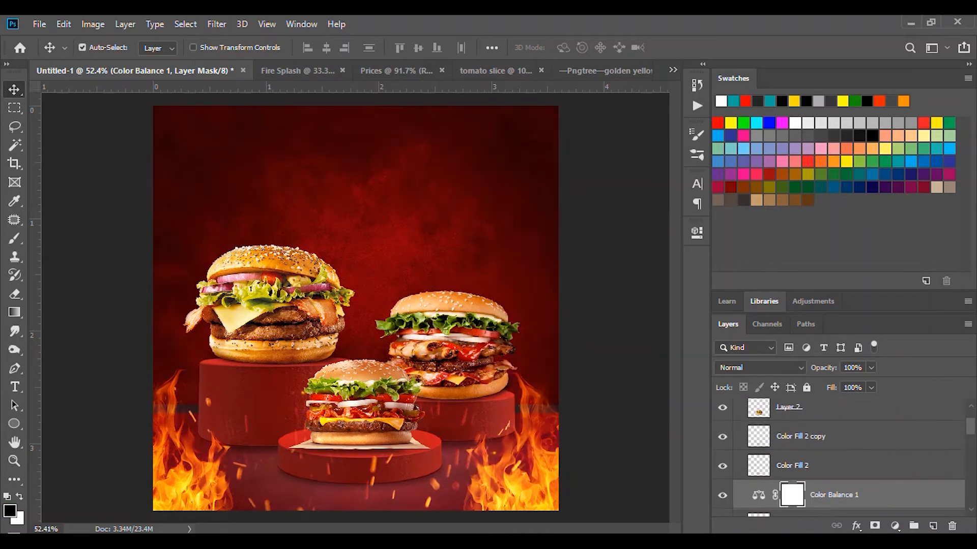
{"action": "scroll", "coordinate": [834, 473], "scroll_direction": "down", "scroll_amount": 1}
{"action": "left_click", "coordinate": [829, 489], "text": "alt"}
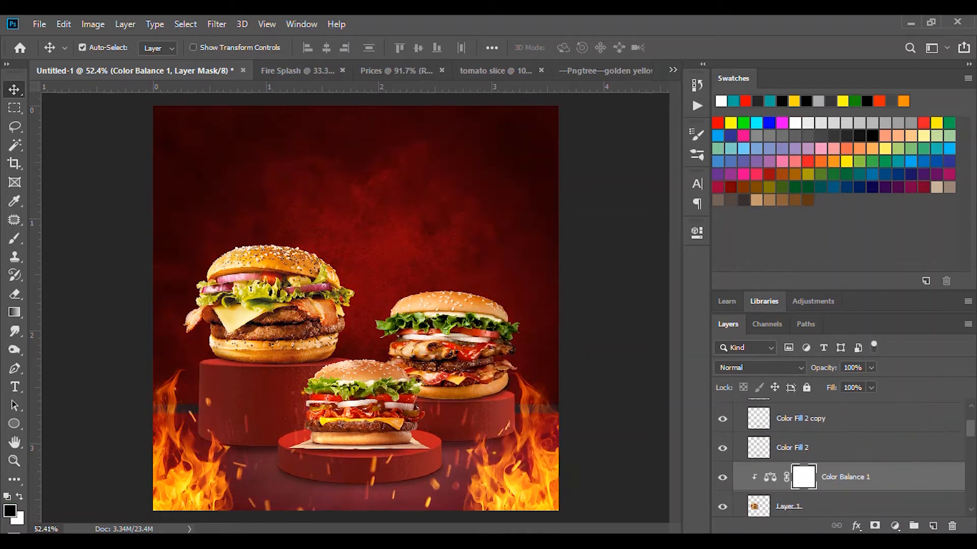
Add the blurred red pepper slice from the tomato slice document beneath Layer 1, rotated upright above the left burger
{"action": "scroll", "coordinate": [829, 473], "scroll_direction": "down", "scroll_amount": 4}
{"action": "left_click", "coordinate": [829, 447]}
{"action": "key", "text": "ctrl+v"}
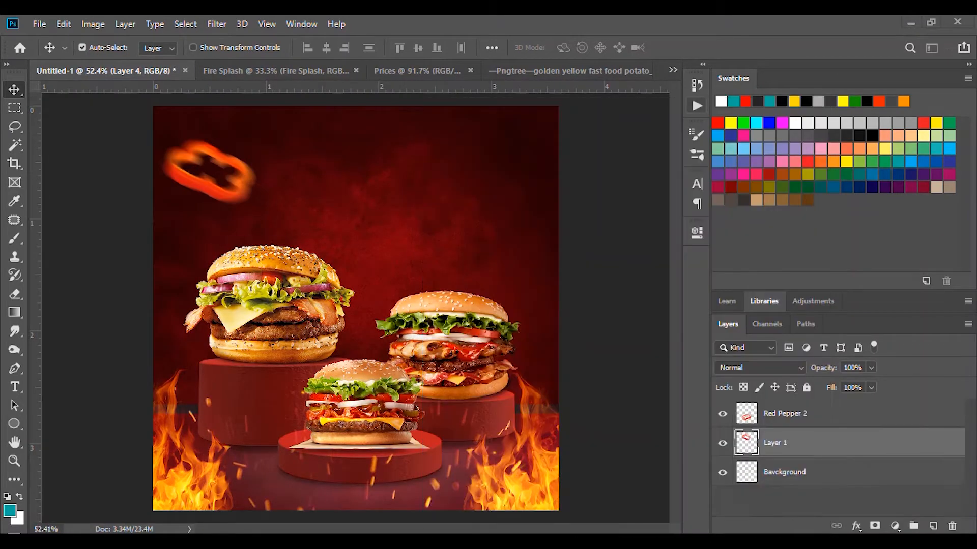
{"action": "key", "text": "ctrl+t"}
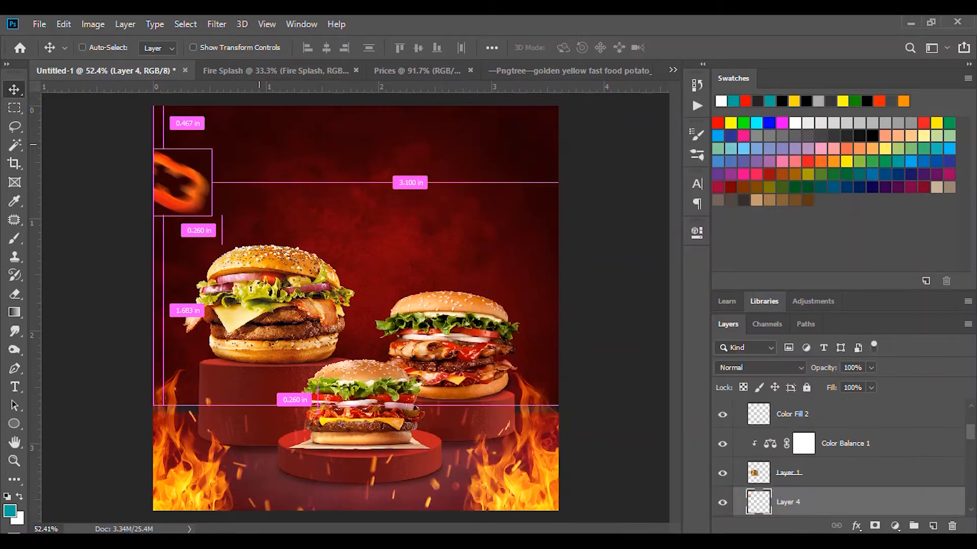
{"action": "left_click_drag", "start_coordinate": [219, 222], "coordinate": [219, 144]}
{"action": "left_click_drag", "start_coordinate": [191, 176], "coordinate": [224, 152]}
{"action": "key", "text": "Return"}
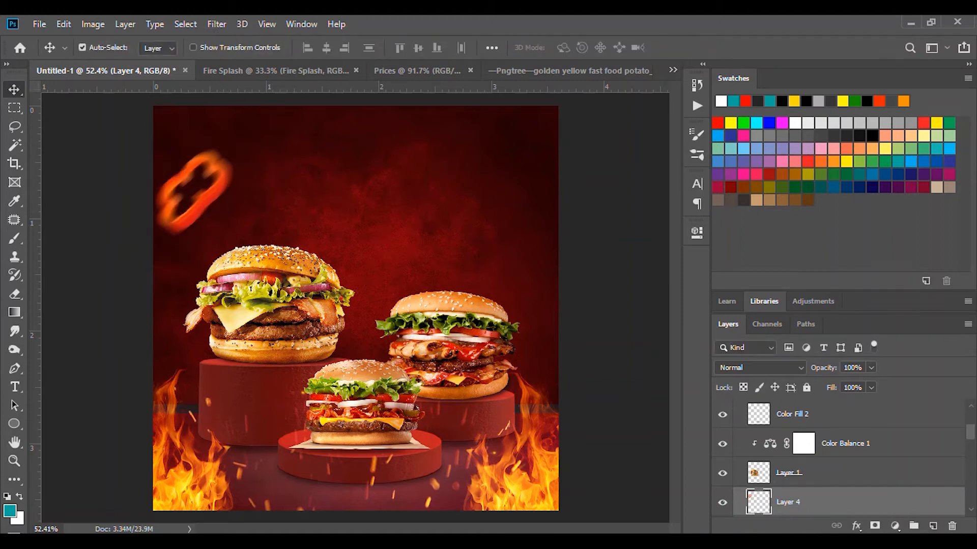
Return to the tomato slice document, select its Red Pepper 2 layer, and close the document without saving
{"action": "mouse_move", "coordinate": [653, 542]}
{"action": "left_click", "coordinate": [804, 489]}
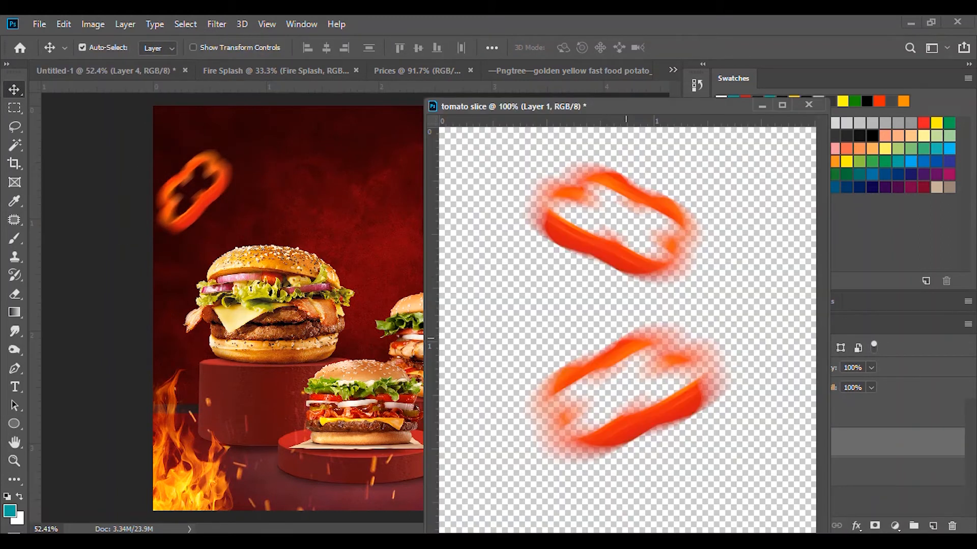
{"action": "left_click_drag", "start_coordinate": [606, 324], "coordinate": [624, 347]}
{"action": "key", "text": "ctrl+w"}
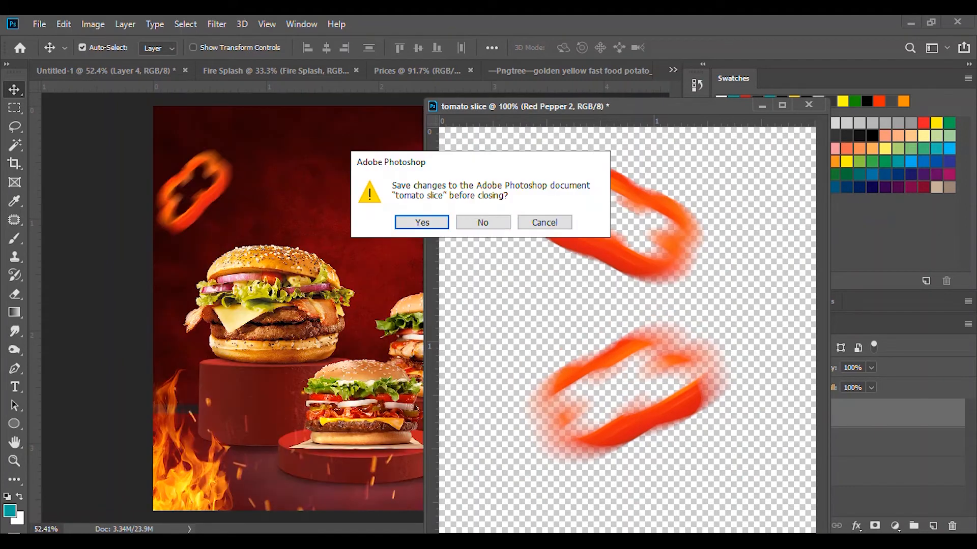
{"action": "left_click", "coordinate": [484, 220]}
Duplicate the pepper slice, flip the copy horizontally, and place it partly off the poster's right edge above the right burger
{"action": "key", "text": "ctrl+j"}
{"action": "key", "text": "ctrl+t"}
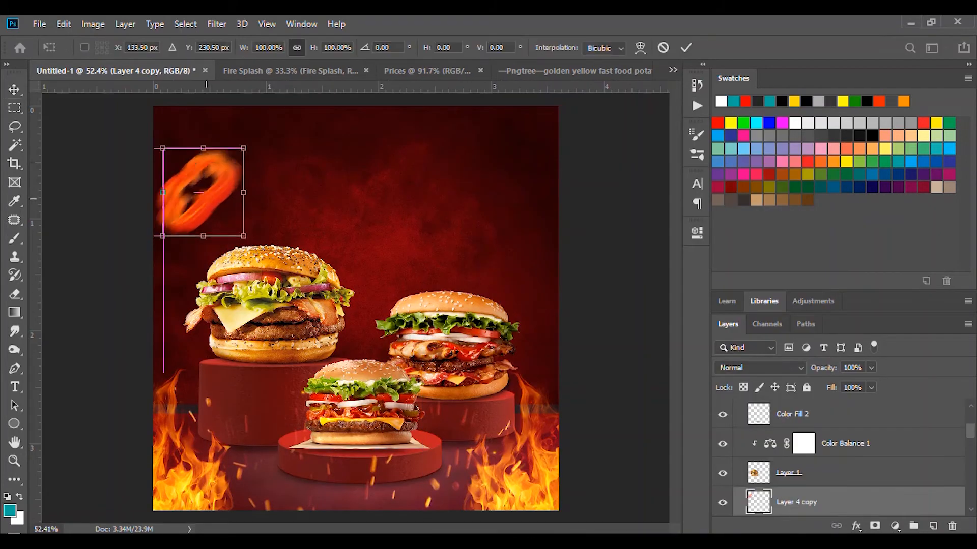
{"action": "left_click_drag", "start_coordinate": [197, 191], "coordinate": [496, 215]}
{"action": "right_click", "coordinate": [496, 215]}
{"action": "left_click_drag", "start_coordinate": [524, 196], "coordinate": [556, 208]}
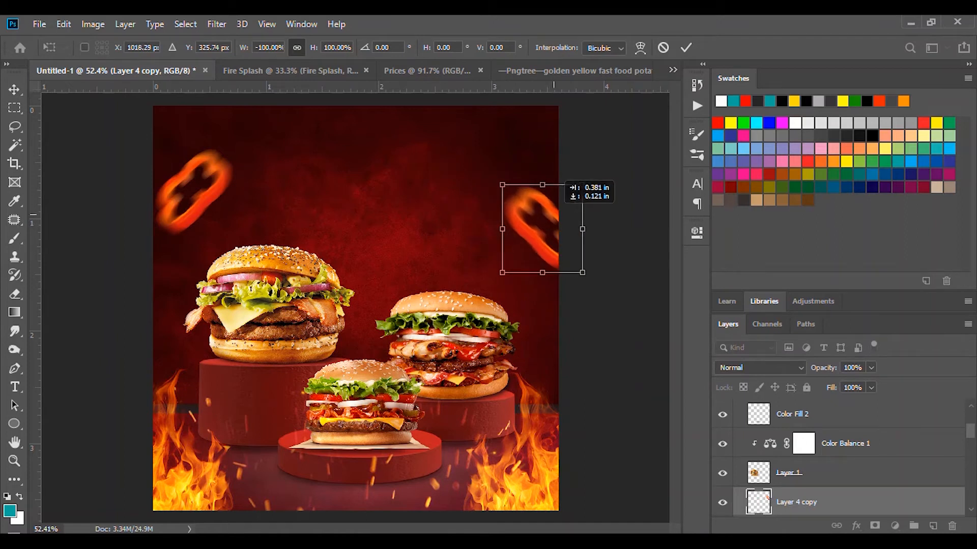
{"action": "key", "text": "Return"}
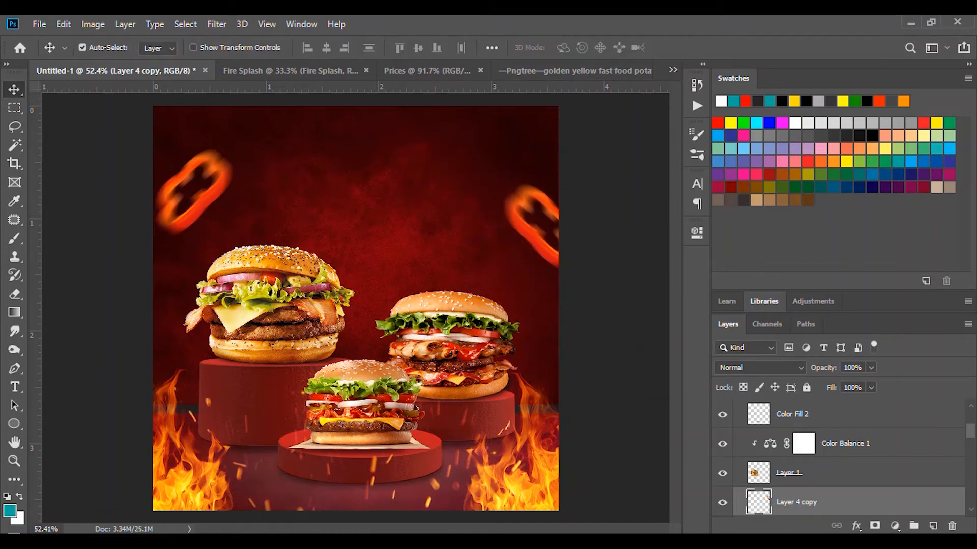
Add the tomato from its own document beneath Layer 1, scaled to 16.19% and rotated -18.33° at the poster's top edge
{"action": "left_click", "coordinate": [626, 70]}
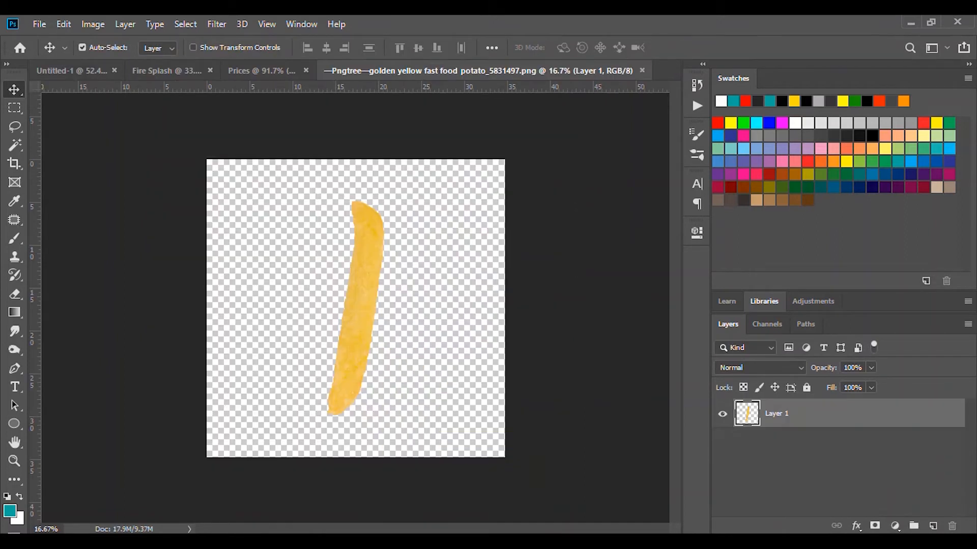
{"action": "mouse_move", "coordinate": [648, 541]}
{"action": "left_click", "coordinate": [684, 489]}
{"action": "left_click_drag", "start_coordinate": [503, 285], "coordinate": [226, 156]}
{"action": "scroll", "coordinate": [225, 156], "scroll_direction": "down", "scroll_amount": 5}
{"action": "key", "text": "ctrl+t"}
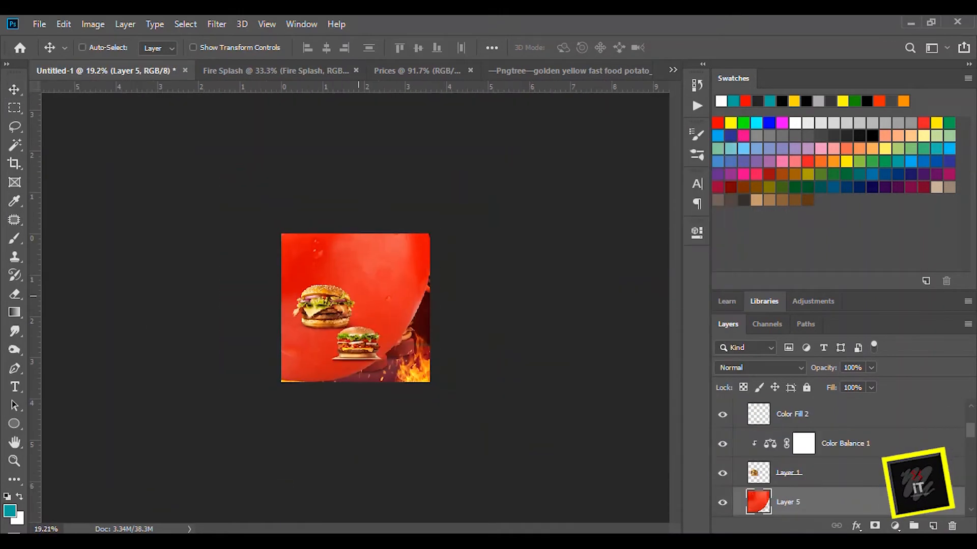
{"action": "left_click_drag", "start_coordinate": [431, 125], "coordinate": [361, 235]}
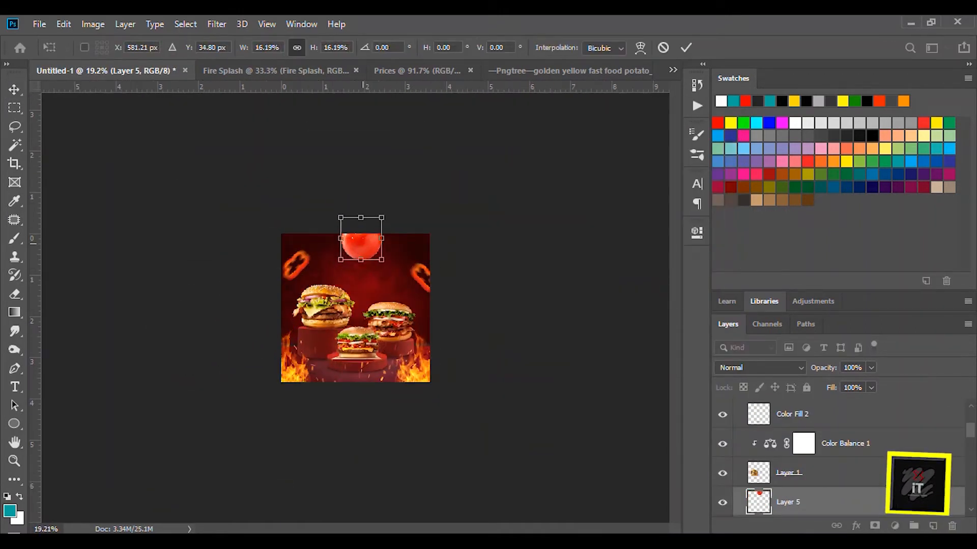
{"action": "scroll", "coordinate": [361, 236], "scroll_direction": "up", "scroll_amount": 5}
{"action": "left_click_drag", "start_coordinate": [445, 194], "coordinate": [468, 167]}
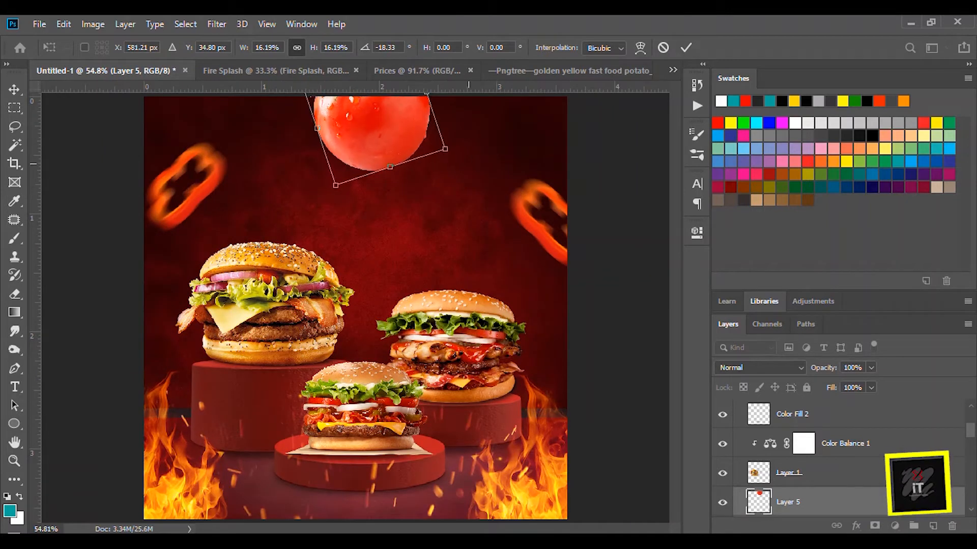
{"action": "key", "text": "Return"}
Clip a Hue/Saturation adjustment to the tomato layer, with saturation +7 and lightness -25
{"action": "left_click", "coordinate": [759, 368]}
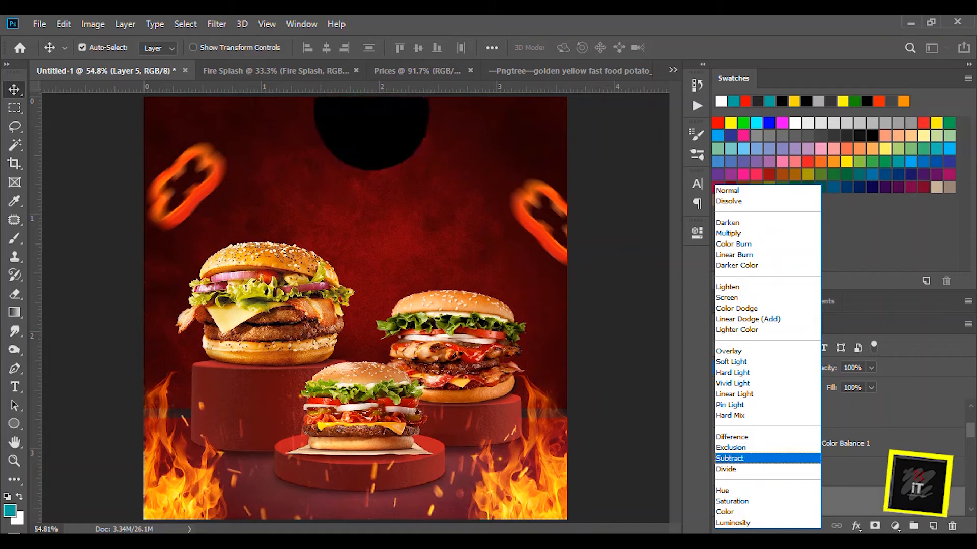
{"action": "key", "text": "Escape"}
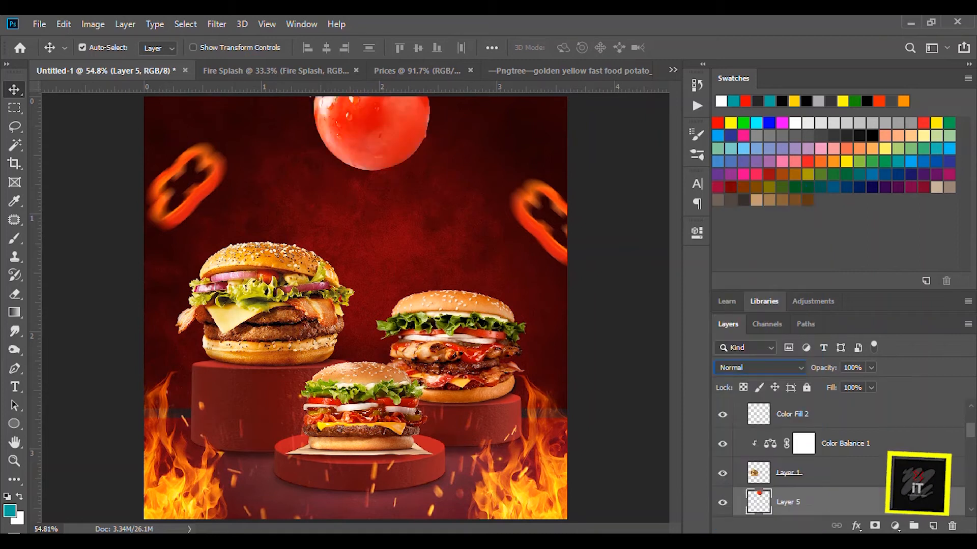
{"action": "left_click", "coordinate": [894, 526]}
{"action": "left_click", "coordinate": [885, 388]}
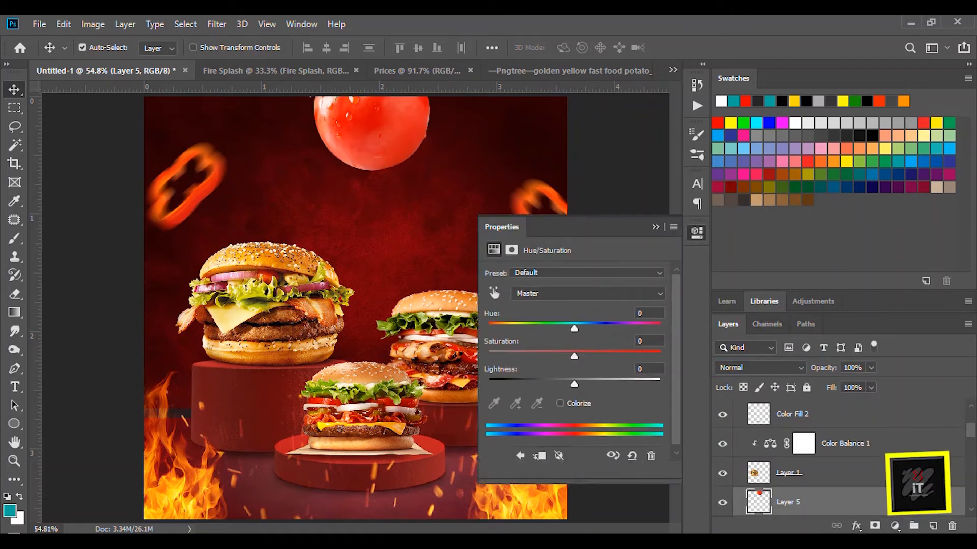
{"action": "left_click", "coordinate": [573, 469]}
{"action": "left_click_drag", "start_coordinate": [575, 357], "coordinate": [574, 328]}
{"action": "mouse_move", "coordinate": [574, 385]}
{"action": "left_mouse_down"}
{"action": "mouse_move", "coordinate": [551, 384]}
{"action": "mouse_move", "coordinate": [561, 384]}
{"action": "mouse_move", "coordinate": [569, 357]}
{"action": "mouse_move", "coordinate": [554, 384]}
{"action": "left_mouse_up"}
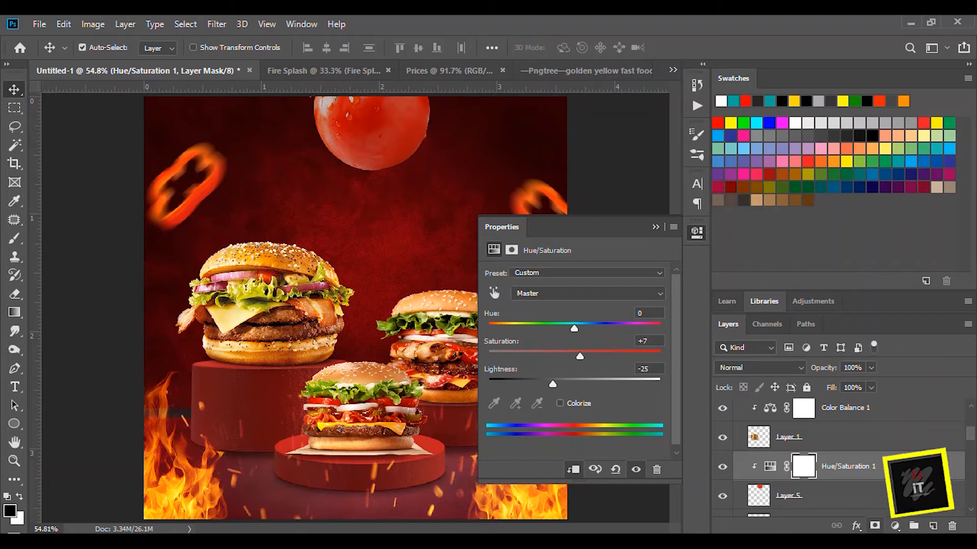
Add a Color Balance adjustment with midtones at +30 red and clip it to the tomato layer
{"action": "left_click", "coordinate": [894, 526]}
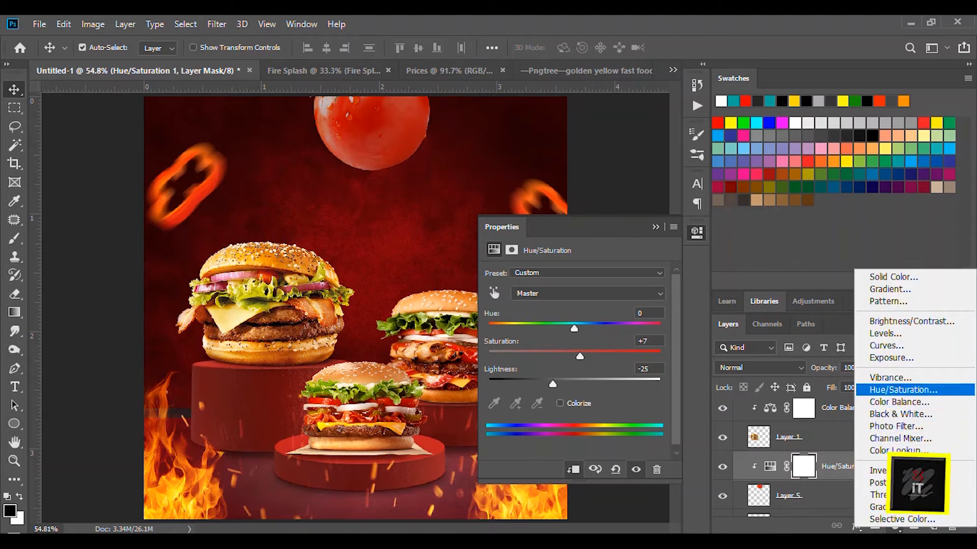
{"action": "left_click", "coordinate": [899, 402]}
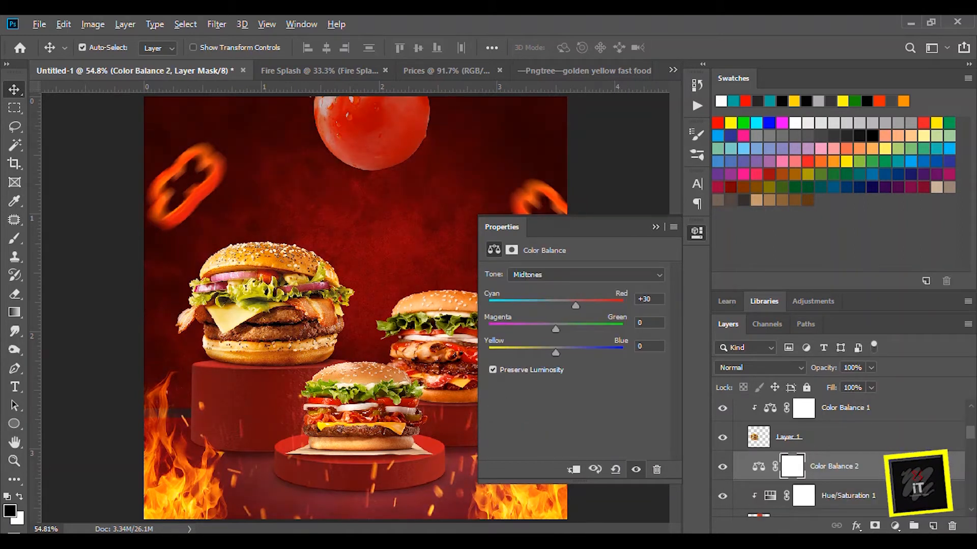
{"action": "key", "text": "ctrl+alt+g"}
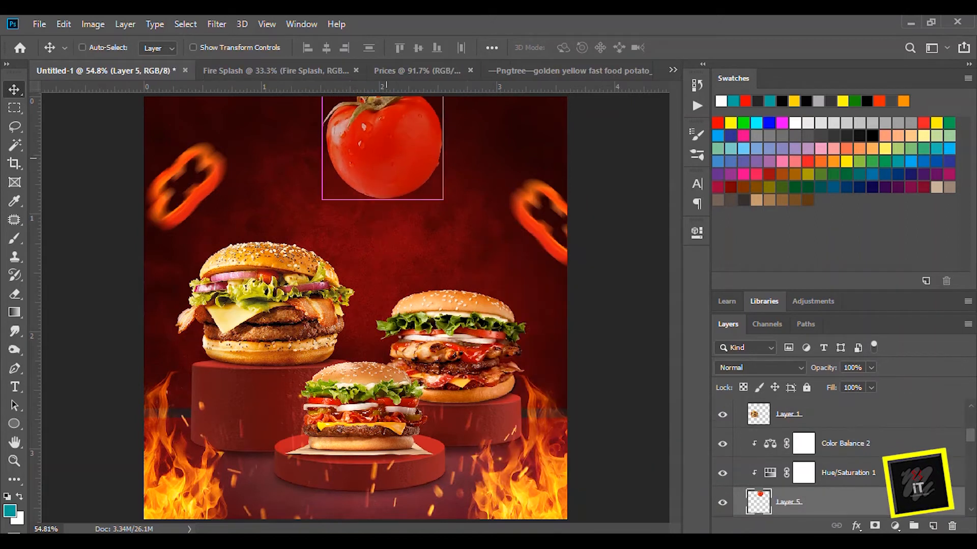
Rotate the tomato -41.25° near the poster's top edge and apply a Motion Blur with angle 0° and distance 25 pixels
{"action": "key", "text": "ctrl+t"}
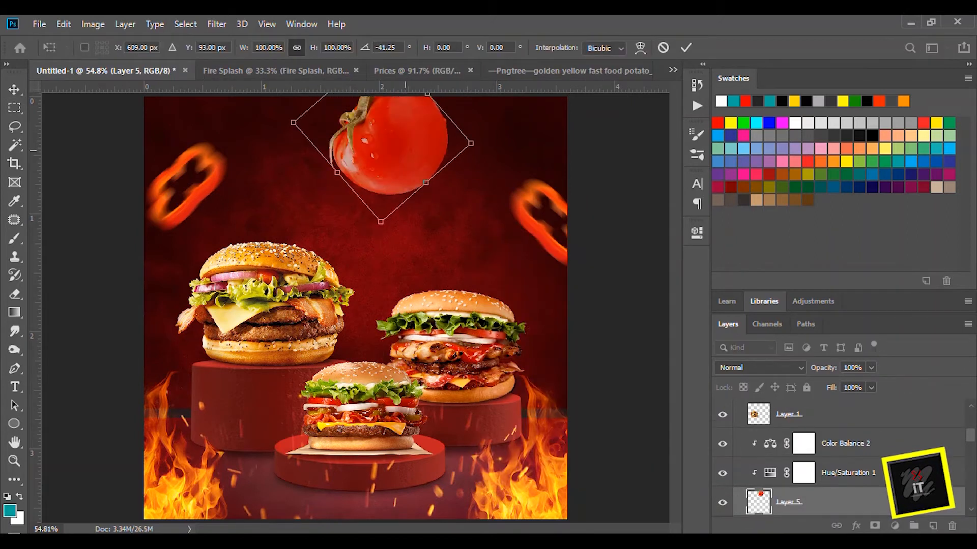
{"action": "left_click_drag", "start_coordinate": [405, 150], "coordinate": [391, 127]}
{"action": "key", "text": "Return"}
{"action": "left_click", "coordinate": [217, 25]}
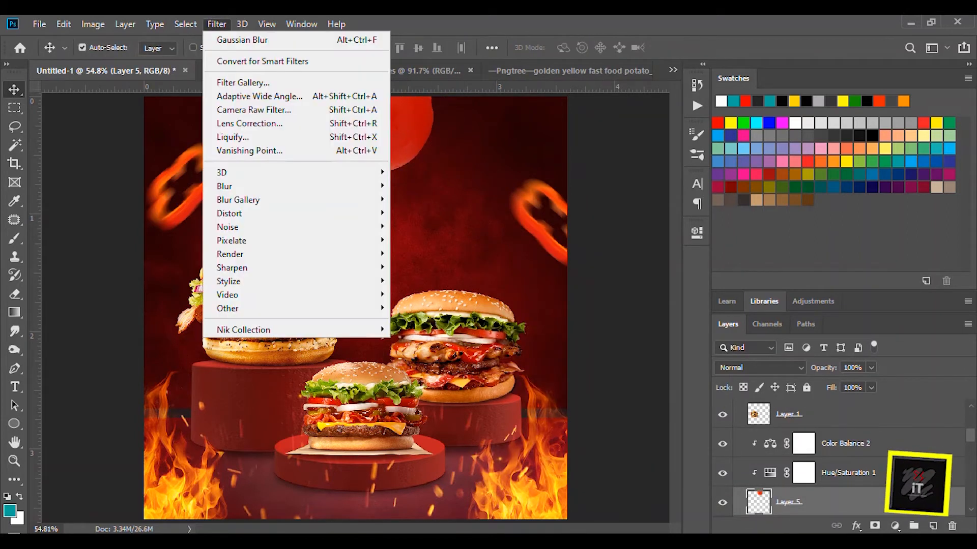
{"action": "mouse_move", "coordinate": [229, 186]}
{"action": "left_click", "coordinate": [420, 268]}
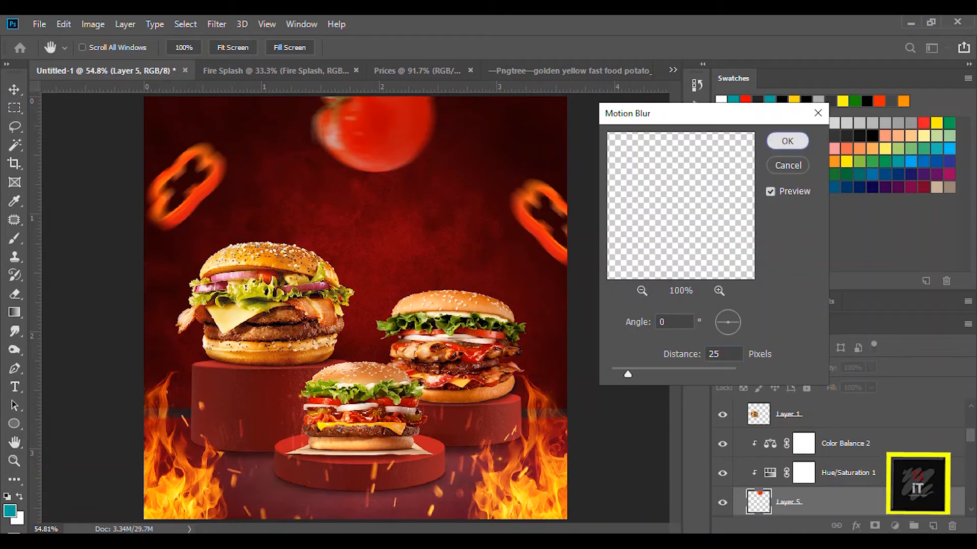
{"action": "left_click", "coordinate": [787, 140]}
Rotate the blurred tomato counterclockwise and shift it slightly further beyond the poster's top edge
{"action": "key", "text": "ctrl+t"}
{"action": "left_click_drag", "start_coordinate": [501, 127], "coordinate": [438, 97]}
{"action": "key", "text": "Return"}
{"action": "left_click_drag", "start_coordinate": [386, 129], "coordinate": [389, 119]}
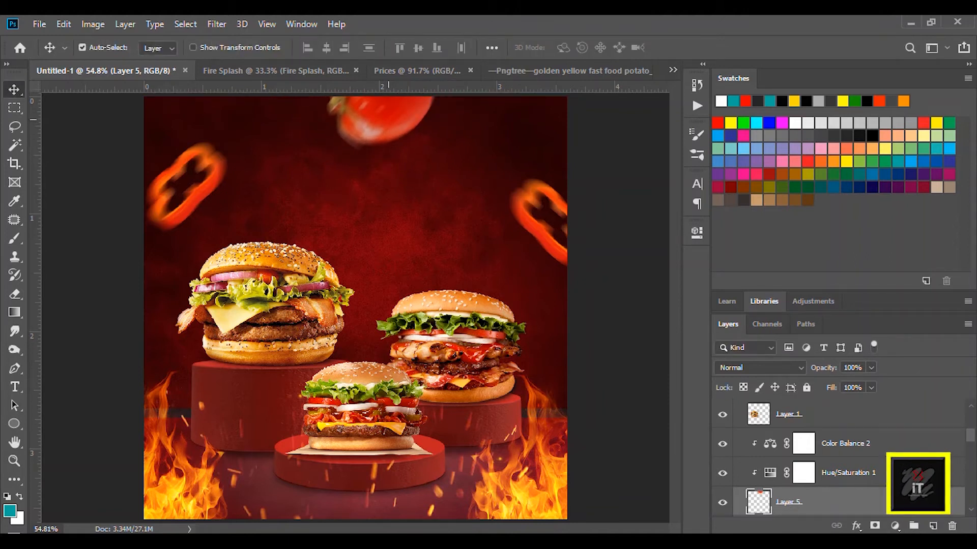
Collapse the BURGER and ELEMTS groups, create a group named TEXT, and move it above the BURGER group
{"action": "scroll", "coordinate": [814, 457], "scroll_direction": "up", "scroll_amount": 5}
{"action": "left_click", "coordinate": [738, 408]}
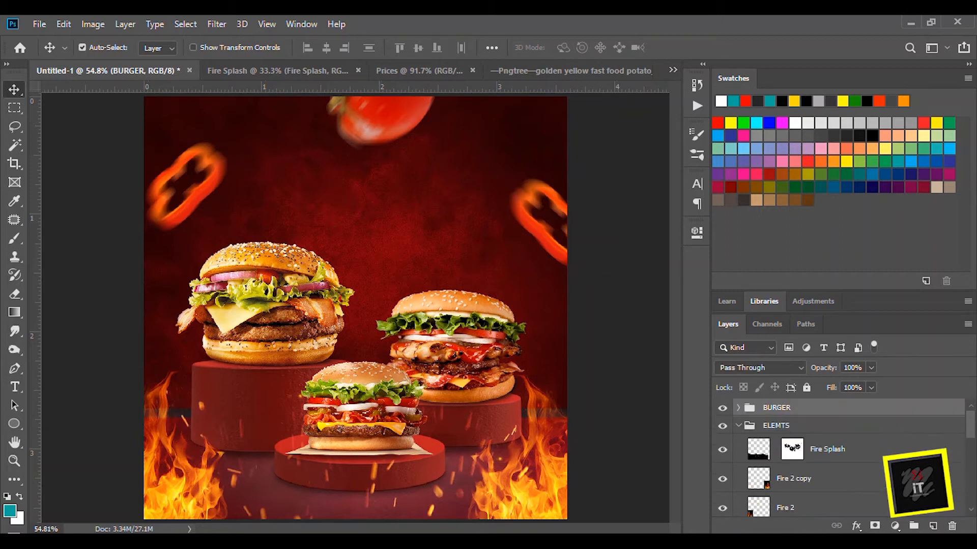
{"action": "left_click", "coordinate": [776, 426]}
{"action": "left_click", "coordinate": [738, 426]}
{"action": "left_click", "coordinate": [914, 526]}
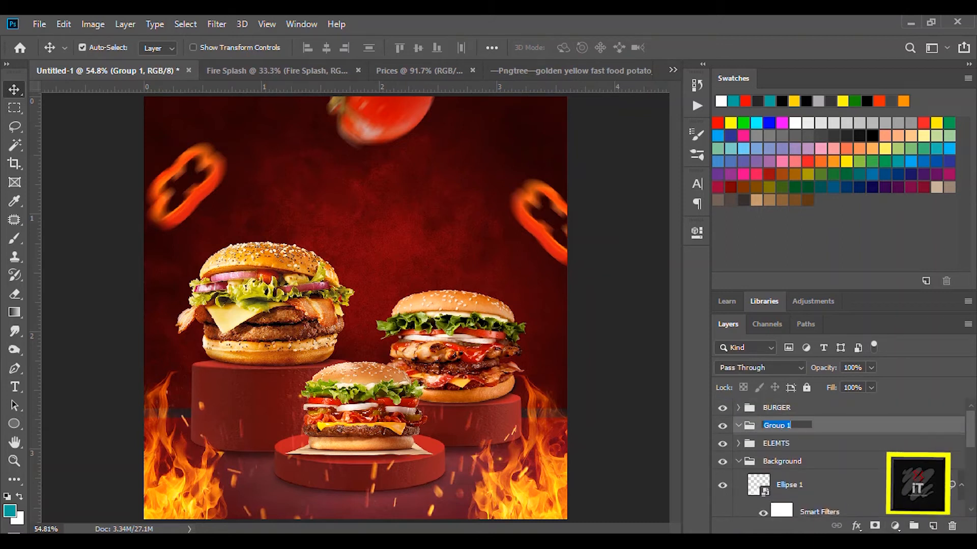
{"action": "type", "text": "TEXT"}
{"action": "key", "text": "Return"}
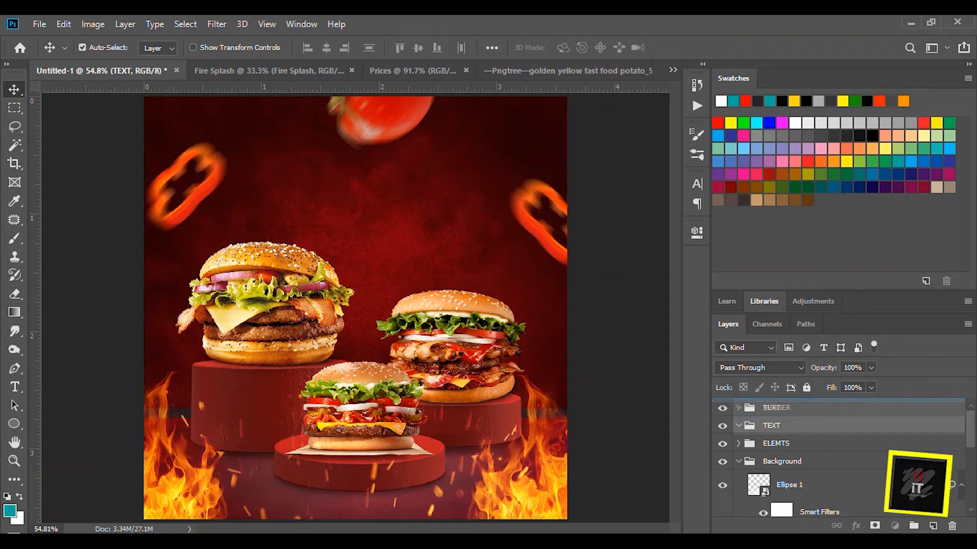
{"action": "key", "text": "ctrl+bracketright"}
Add the white text "SPECIAL" on a new layer in the TEXT group, in Montserrat Bold 7.2 pt above the burgers
{"action": "key", "text": "ctrl+shift+alt+n"}
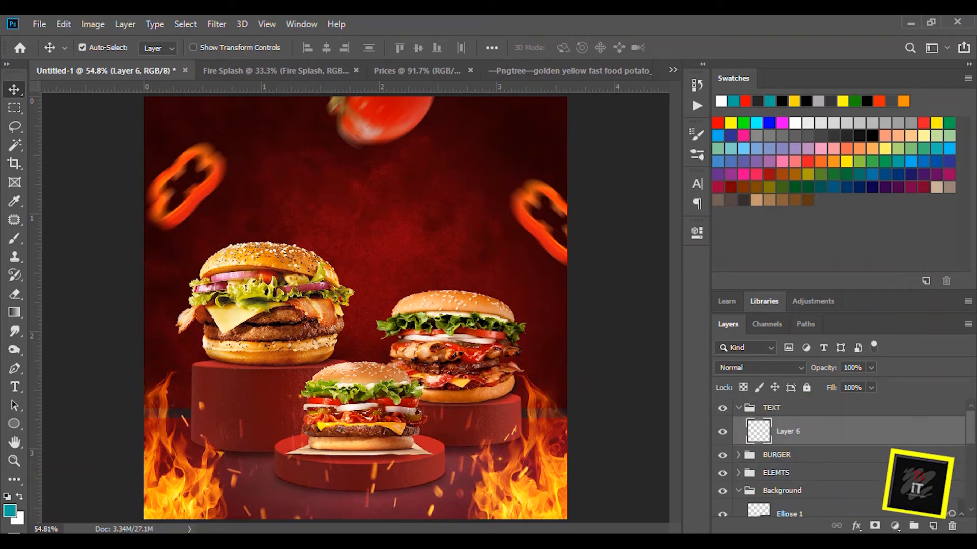
{"action": "key", "text": "t"}
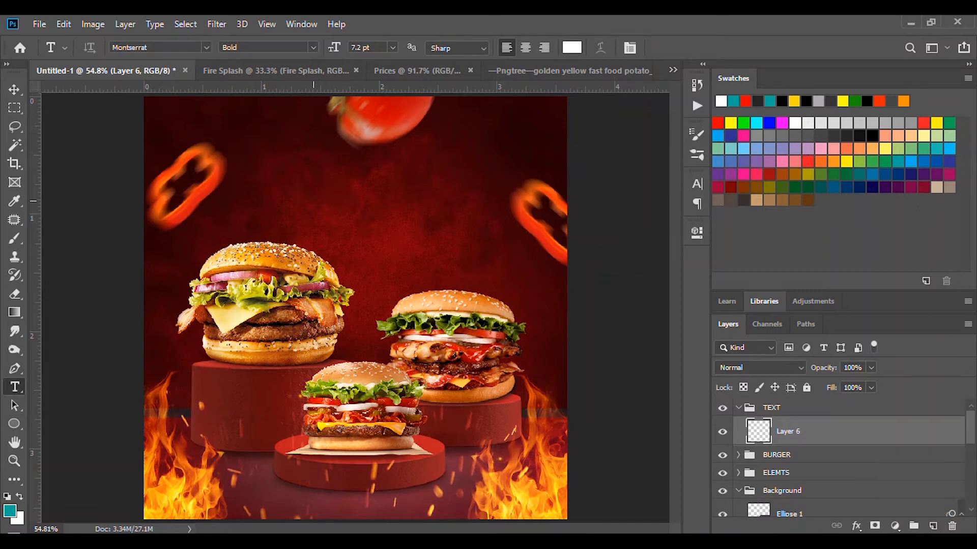
{"action": "left_click", "coordinate": [314, 201]}
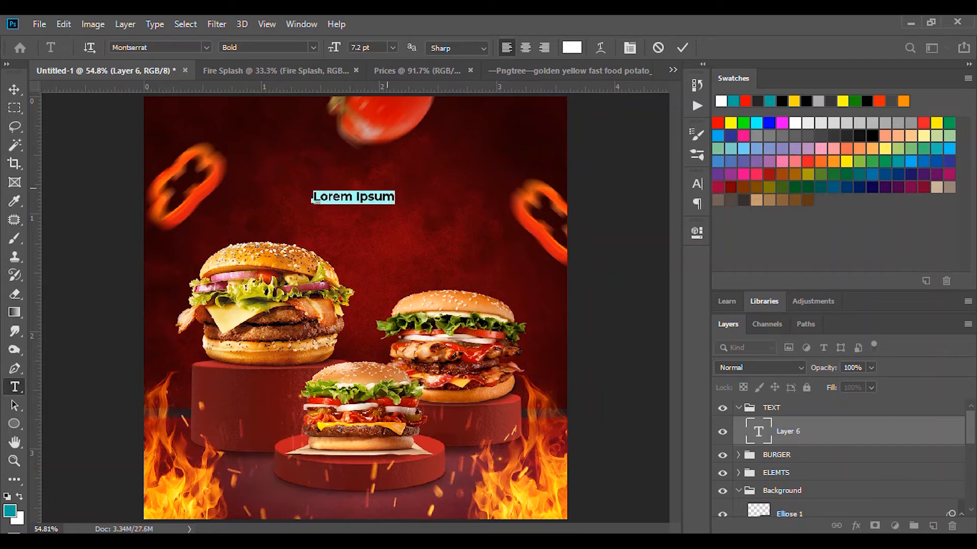
{"action": "type", "text": "SPECIAL"}
{"action": "key", "text": "ctrl+Return"}
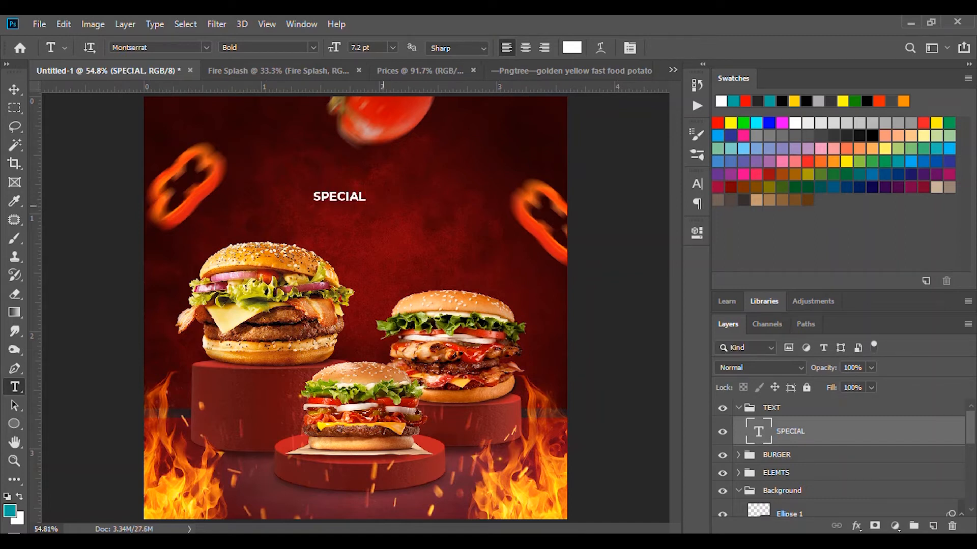
Scale the SPECIAL text to about 452% and centre it horizontally just below the tomato
{"action": "key", "text": "ctrl+t"}
{"action": "left_click_drag", "start_coordinate": [367, 204], "coordinate": [550, 250]}
{"action": "left_click_drag", "start_coordinate": [431, 214], "coordinate": [370, 164]}
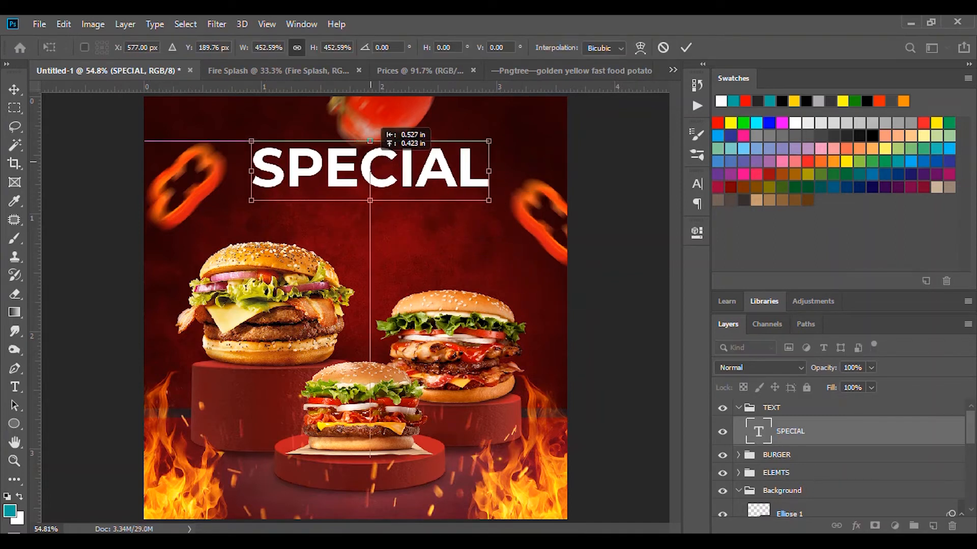
{"action": "key", "text": "Return"}
Move the tomato further off the top edge and raise the SPECIAL heading slightly
{"action": "key", "text": "v"}
{"action": "left_click", "coordinate": [382, 126]}
{"action": "left_click_drag", "start_coordinate": [382, 126], "coordinate": [377, 116]}
{"action": "left_click_drag", "start_coordinate": [375, 161], "coordinate": [375, 154]}
Try the Helvetica Neue LT Std font in 75 Bold on the SPECIAL heading
{"action": "double_click", "coordinate": [375, 158]}
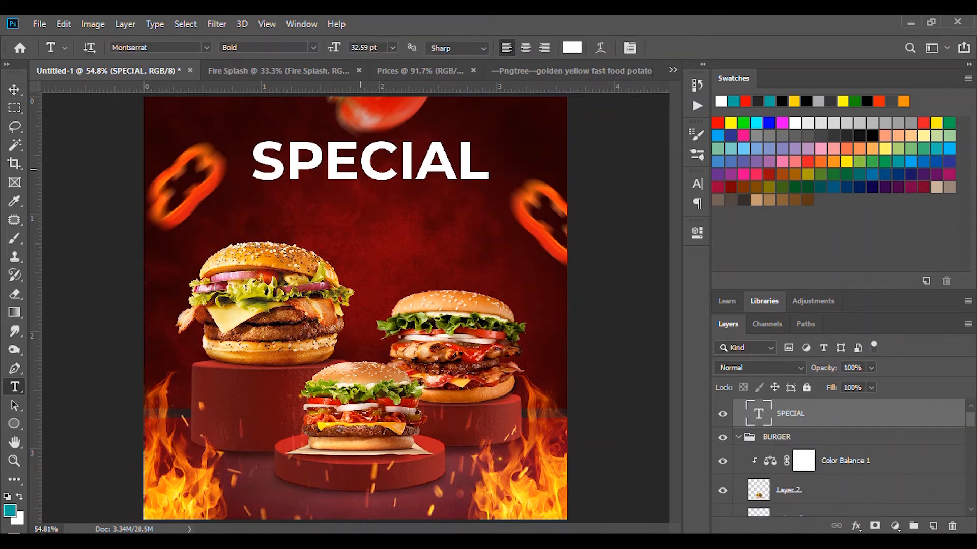
{"action": "left_click", "coordinate": [206, 47]}
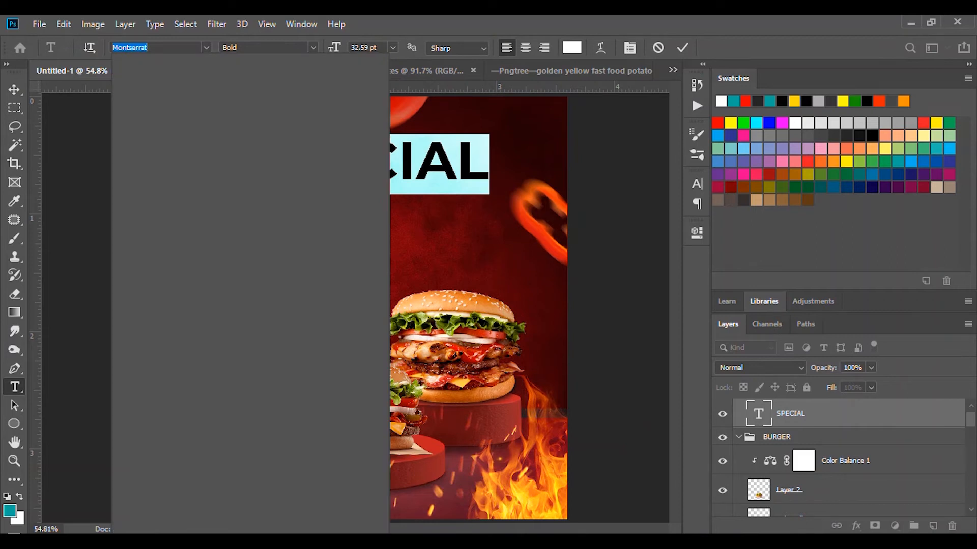
{"action": "type", "text": "Hel"}
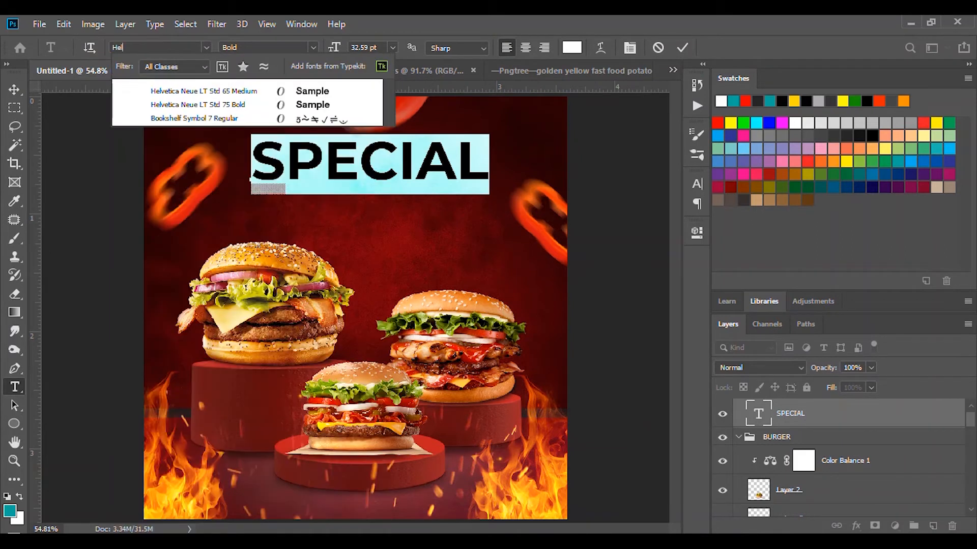
{"action": "key", "text": "Return"}
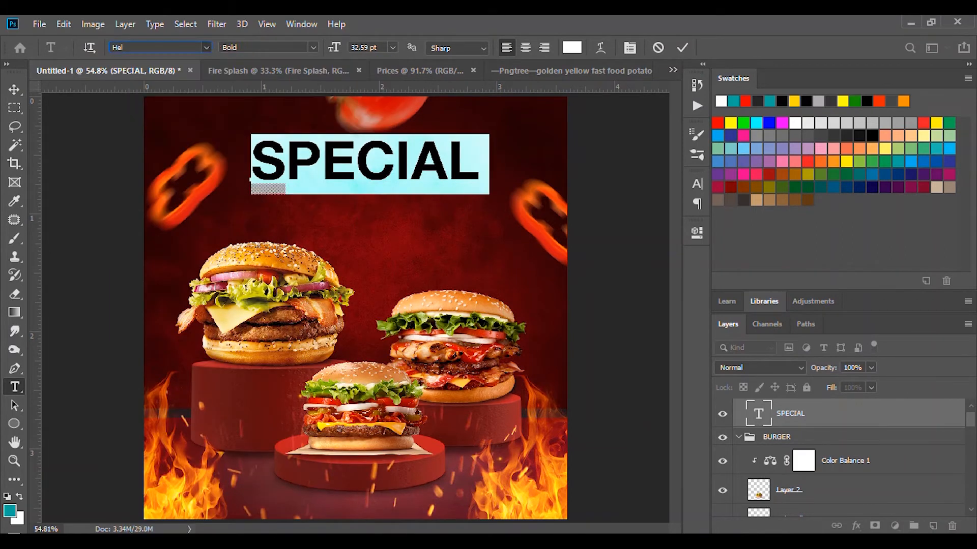
{"action": "left_click", "coordinate": [313, 47]}
{"action": "left_click", "coordinate": [275, 73]}
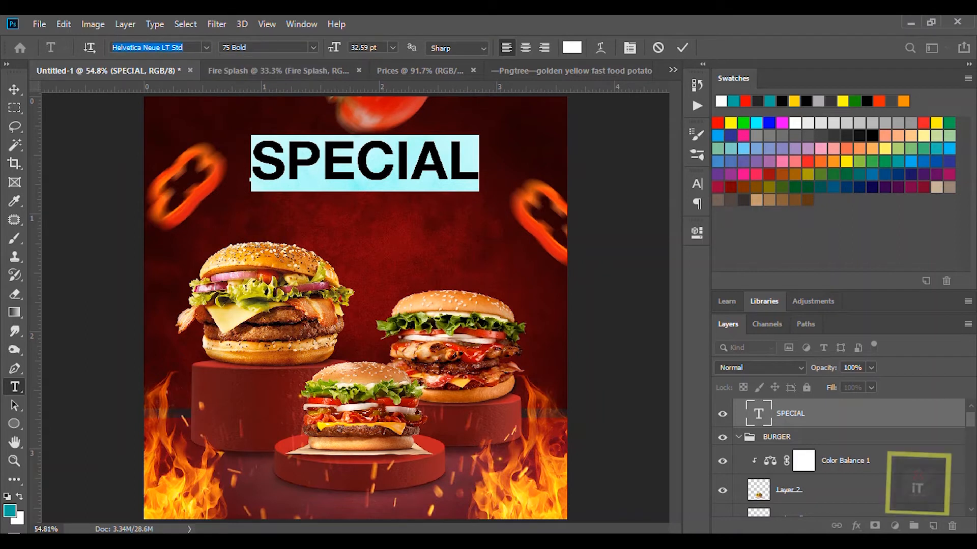
Set the SPECIAL heading's font to Poppins Black
{"action": "left_click", "coordinate": [207, 47]}
{"action": "type", "text": "pop"}
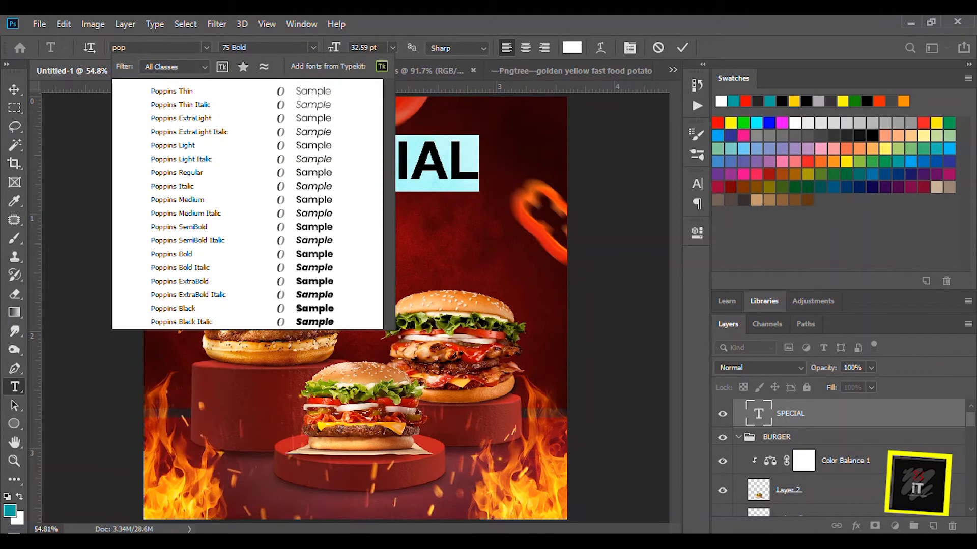
{"action": "left_click", "coordinate": [203, 308]}
{"action": "left_click", "coordinate": [682, 48]}
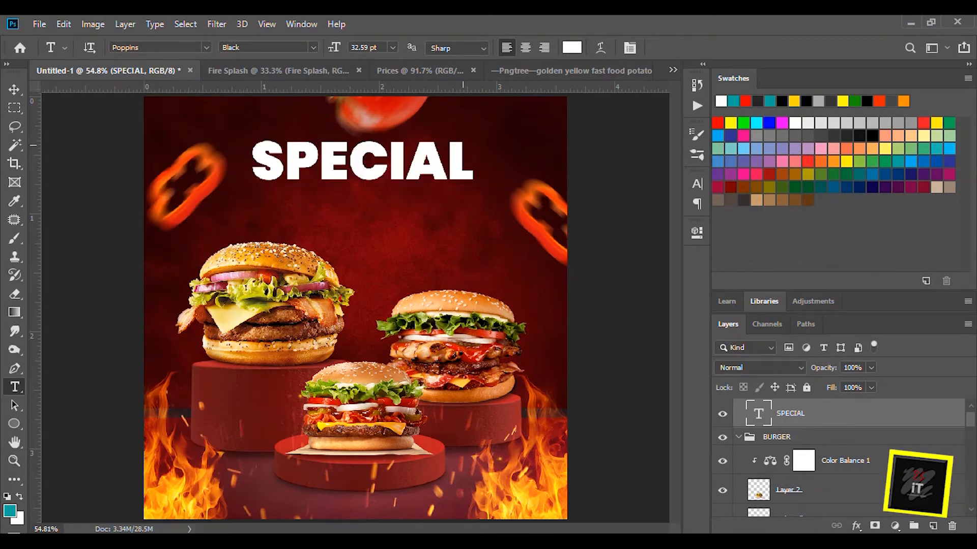
Duplicate the SPECIAL heading directly below itself and change the copy's text to "BURGER"
{"action": "key", "text": "v"}
{"action": "left_click_drag", "start_coordinate": [413, 164], "coordinate": [413, 209]}
{"action": "key", "text": "t"}
{"action": "double_click", "coordinate": [348, 204]}
{"action": "type", "text": "BURGER"}
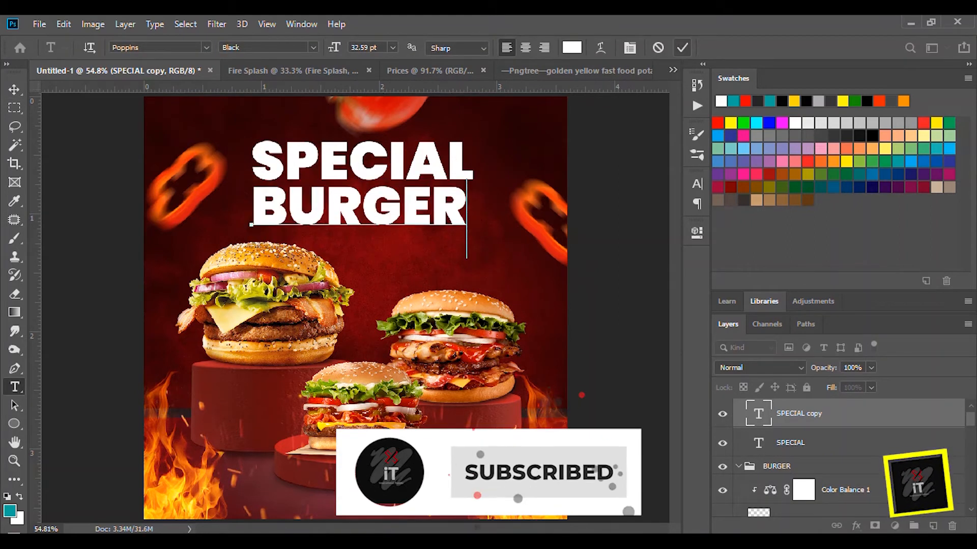
{"action": "key", "text": "ctrl+Return"}
Scale the BURGER heading to about 103% to match the width of SPECIAL, and lower it slightly
{"action": "scroll", "coordinate": [382, 181], "scroll_direction": "up", "scroll_amount": 4}
{"action": "key", "text": "v"}
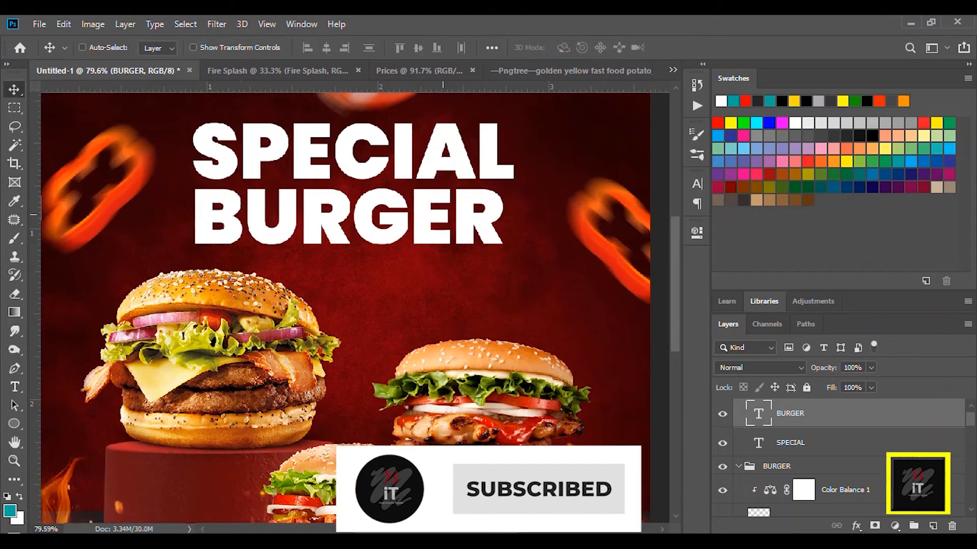
{"action": "key", "text": "ctrl+t"}
{"action": "left_click_drag", "start_coordinate": [507, 235], "coordinate": [519, 235]}
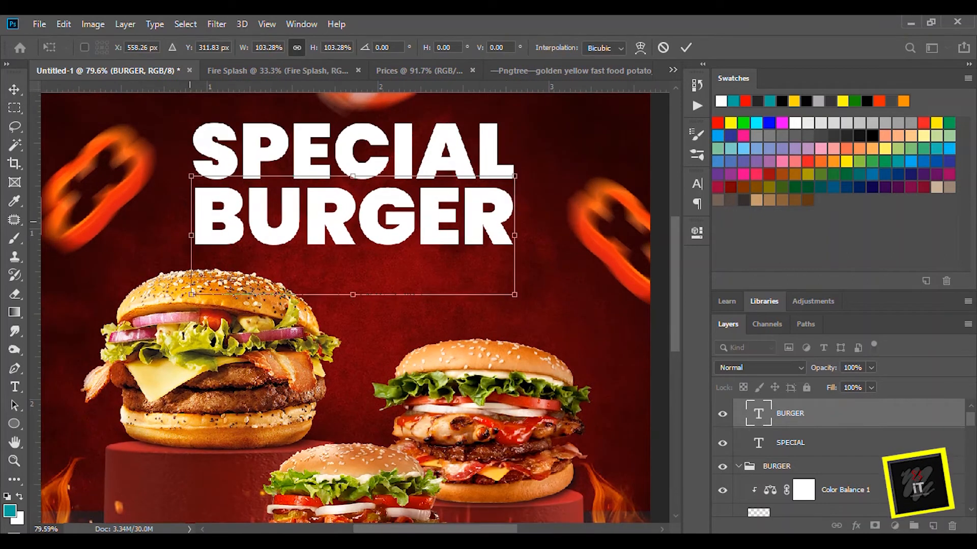
{"action": "left_click_drag", "start_coordinate": [190, 229], "coordinate": [187, 229]}
{"action": "key", "text": "Return"}
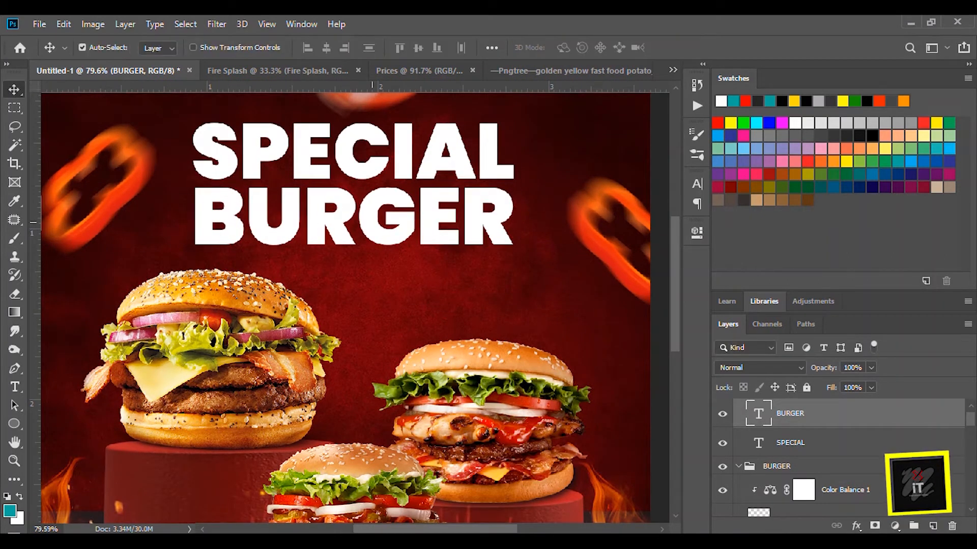
{"action": "left_click_drag", "start_coordinate": [372, 224], "coordinate": [371, 229]}
Recolour the BURGER heading bright red and open its layer blending options
{"action": "key", "text": "t"}
{"action": "left_click", "coordinate": [372, 230]}
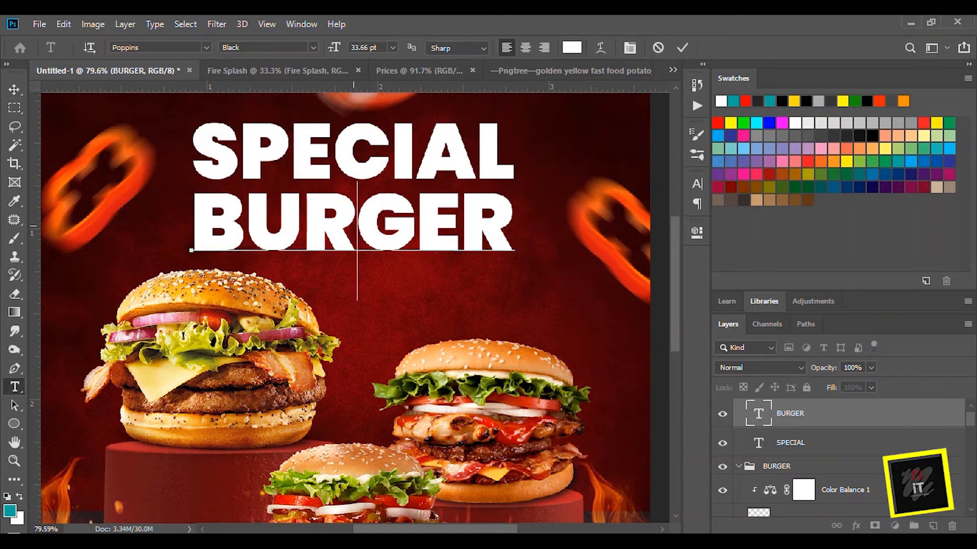
{"action": "key", "text": "ctrl+a"}
{"action": "left_click", "coordinate": [572, 47]}
{"action": "left_click_drag", "start_coordinate": [775, 209], "coordinate": [779, 187]}
{"action": "key", "text": "Return"}
{"action": "right_click", "coordinate": [824, 413]}
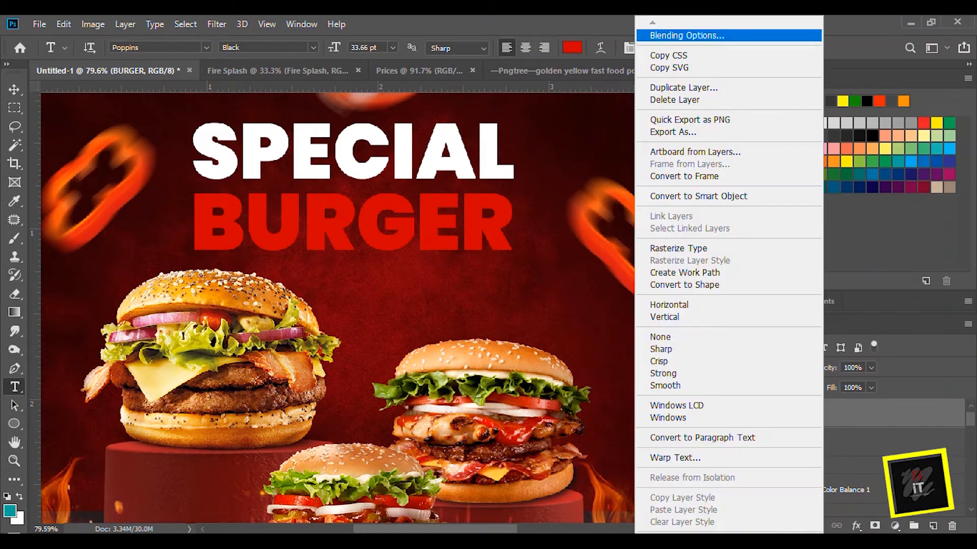
{"action": "left_click", "coordinate": [687, 31]}
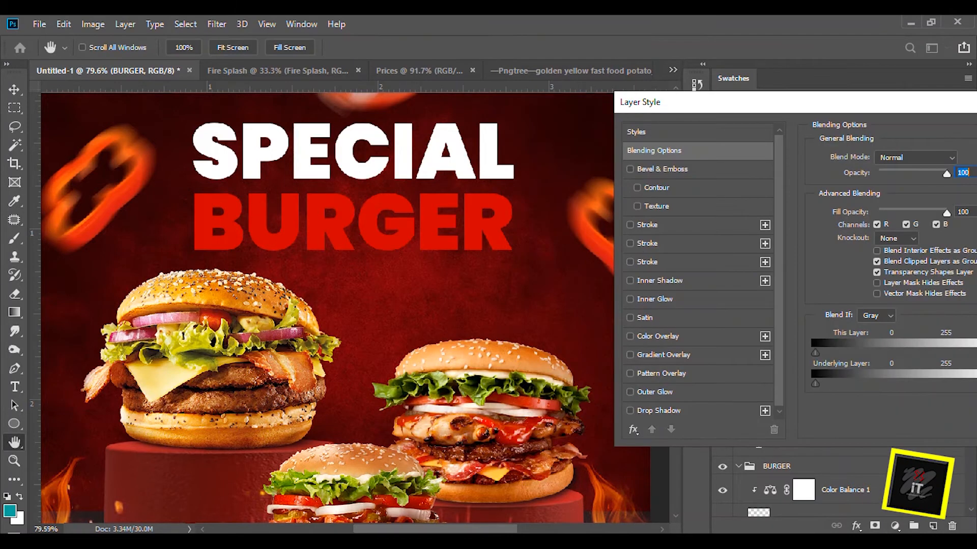
{"action": "left_click", "coordinate": [637, 206]}
{"action": "left_click", "coordinate": [656, 206]}
{"action": "left_click", "coordinate": [636, 207]}
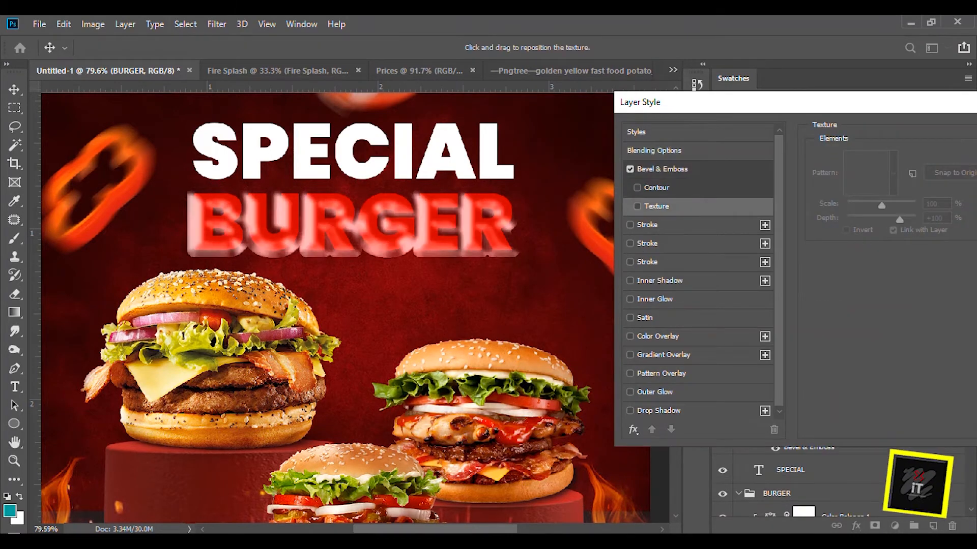
{"action": "left_click", "coordinate": [630, 169]}
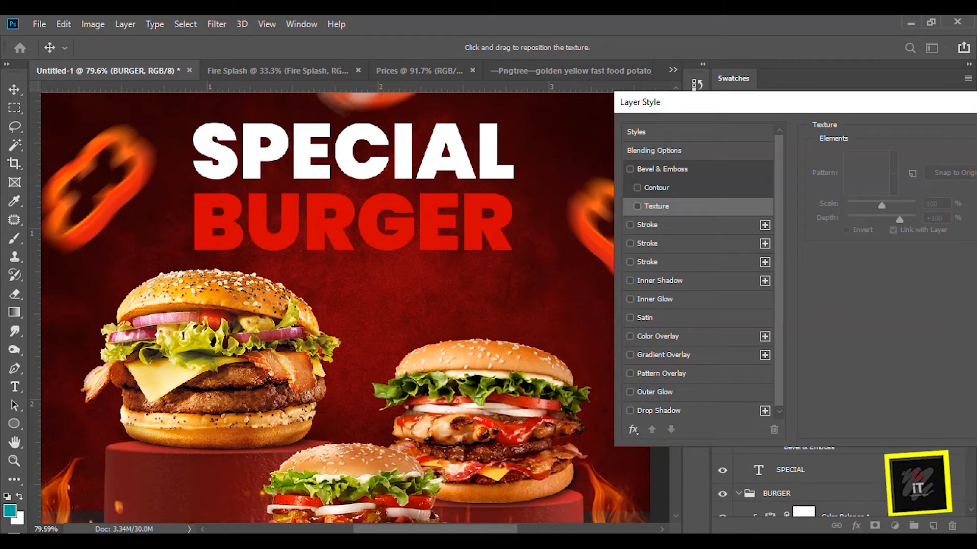
Add a Satin effect to the BURGER heading in colour #1c1c1c at 35% opacity, with 61 px distance and 21 px size
{"action": "left_click", "coordinate": [630, 318]}
{"action": "left_click", "coordinate": [645, 318]}
{"action": "left_click", "coordinate": [959, 157]}
{"action": "left_click", "coordinate": [599, 316]}
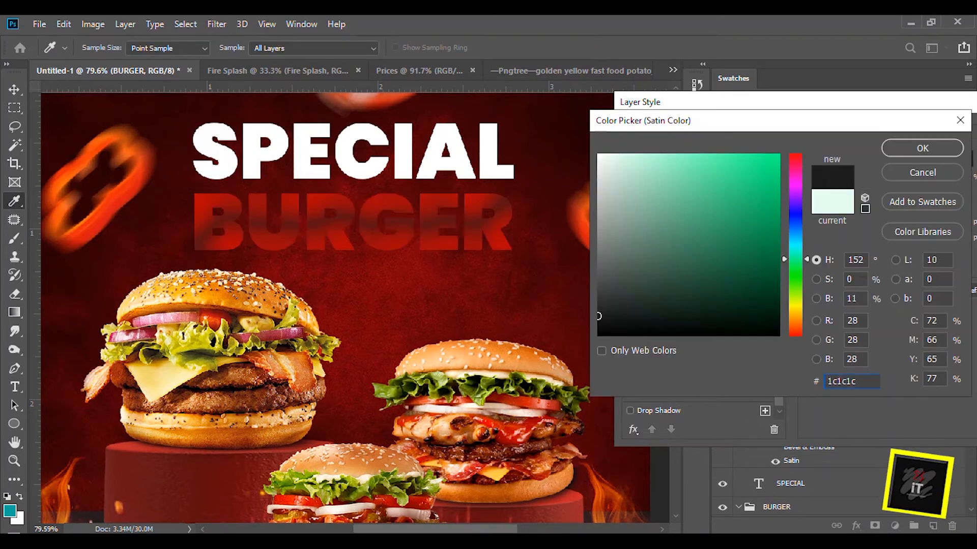
{"action": "left_click", "coordinate": [922, 148]}
{"action": "left_click_drag", "start_coordinate": [911, 178], "coordinate": [889, 178]}
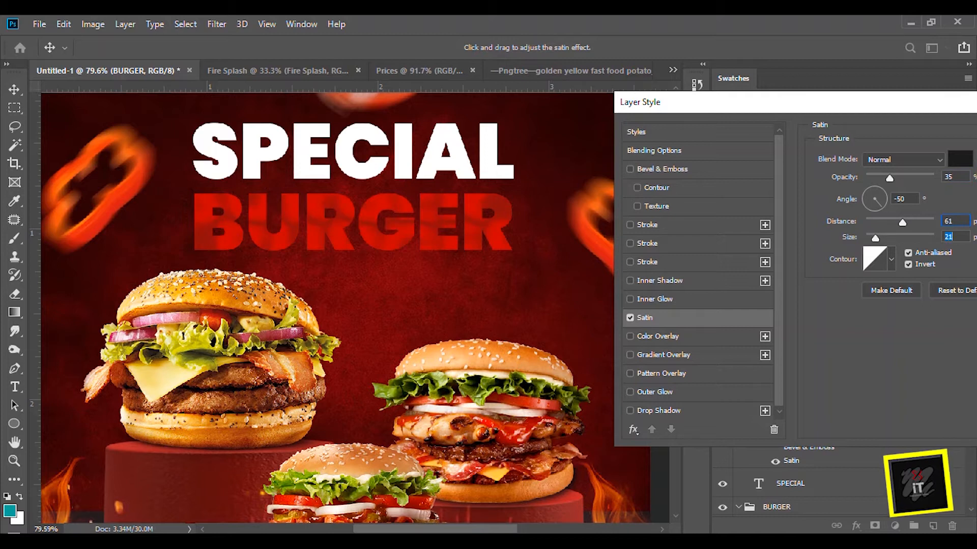
Add a Pattern Overlay to the BURGER heading using a grainy greyscale texture at 10% opacity
{"action": "left_click", "coordinate": [630, 374]}
{"action": "left_click", "coordinate": [661, 374]}
{"action": "left_click", "coordinate": [912, 205]}
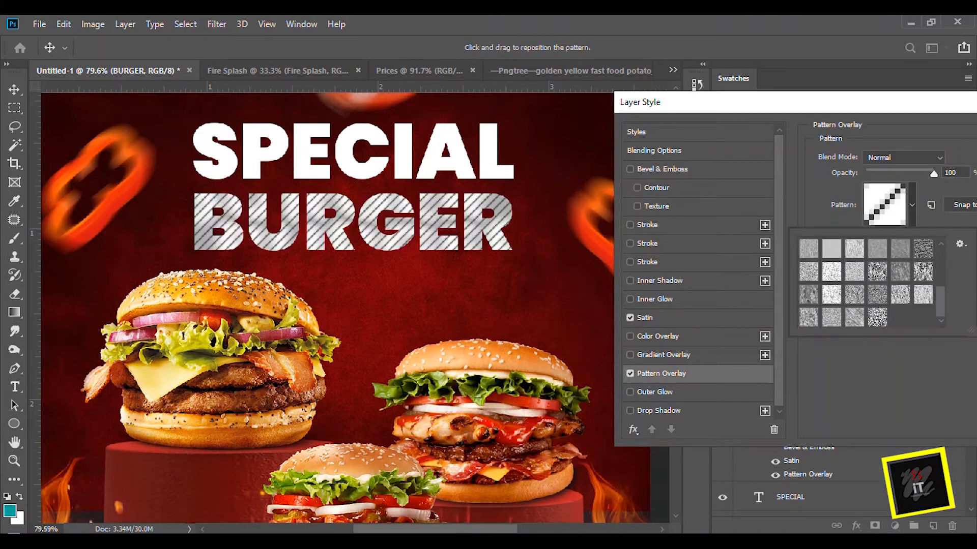
{"action": "left_click", "coordinate": [922, 295]}
{"action": "left_click", "coordinate": [933, 174]}
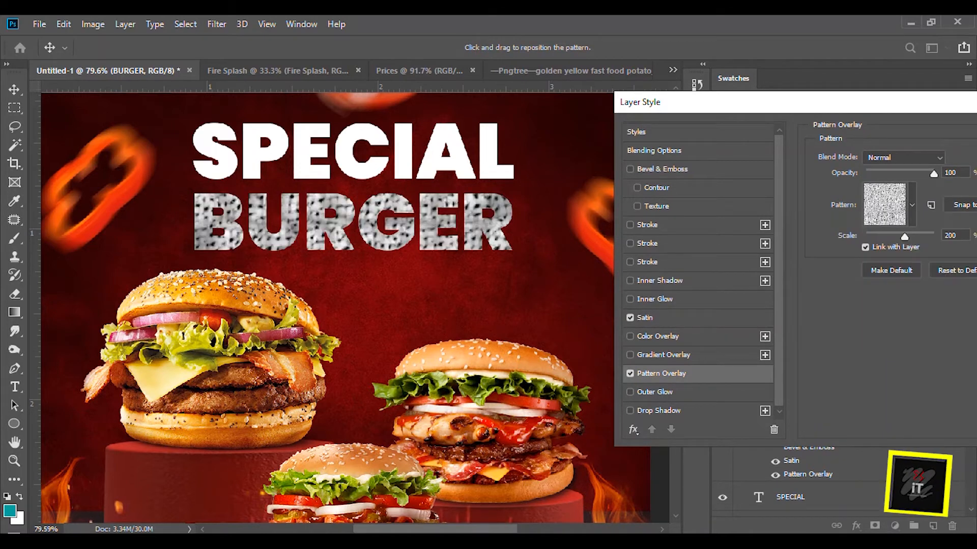
{"action": "left_click_drag", "start_coordinate": [933, 174], "coordinate": [865, 174]}
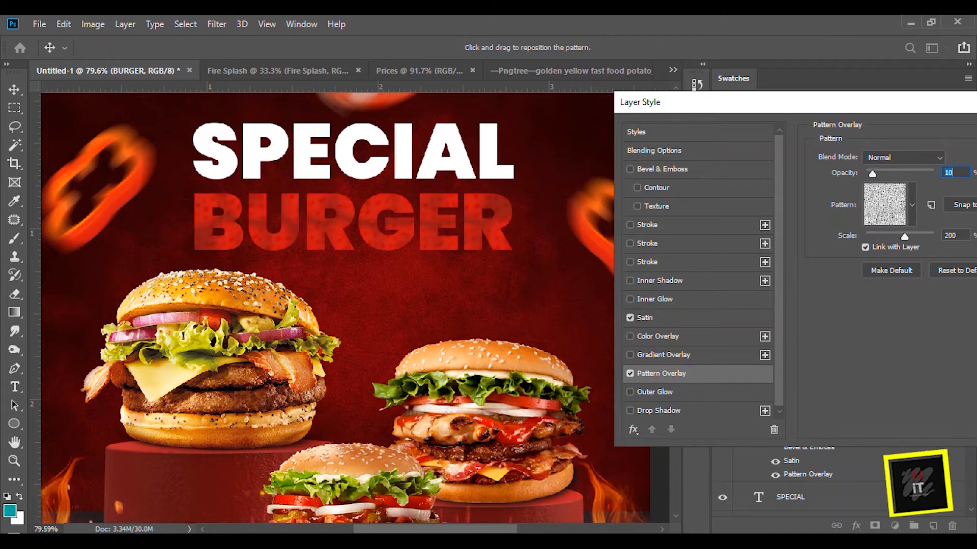
Try several other greyscale textures for the BURGER heading's overlay and choose the dense speckled one
{"action": "left_click", "coordinate": [912, 205]}
{"action": "left_click", "coordinate": [877, 272]}
{"action": "left_click", "coordinate": [831, 295]}
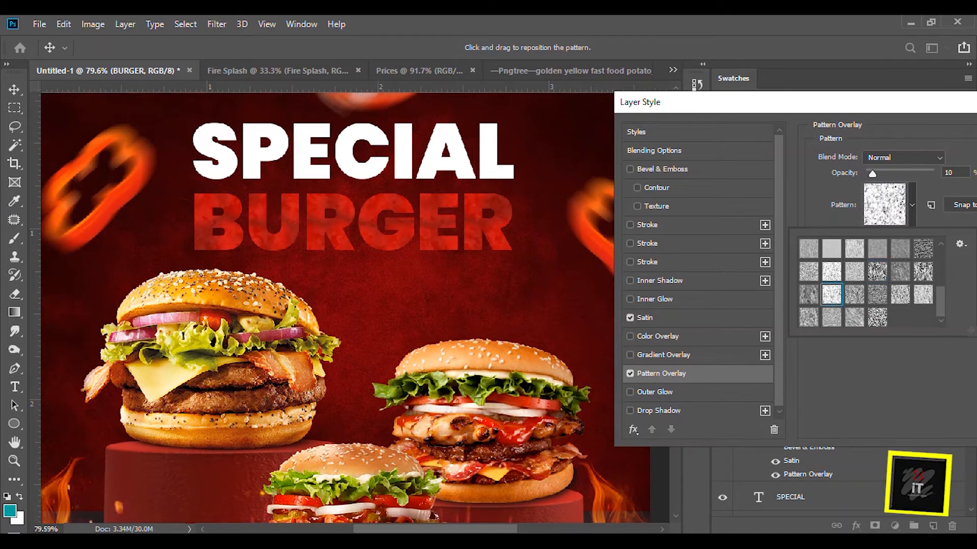
{"action": "left_click", "coordinate": [808, 318]}
{"action": "left_click", "coordinate": [808, 294]}
{"action": "left_click", "coordinate": [808, 272]}
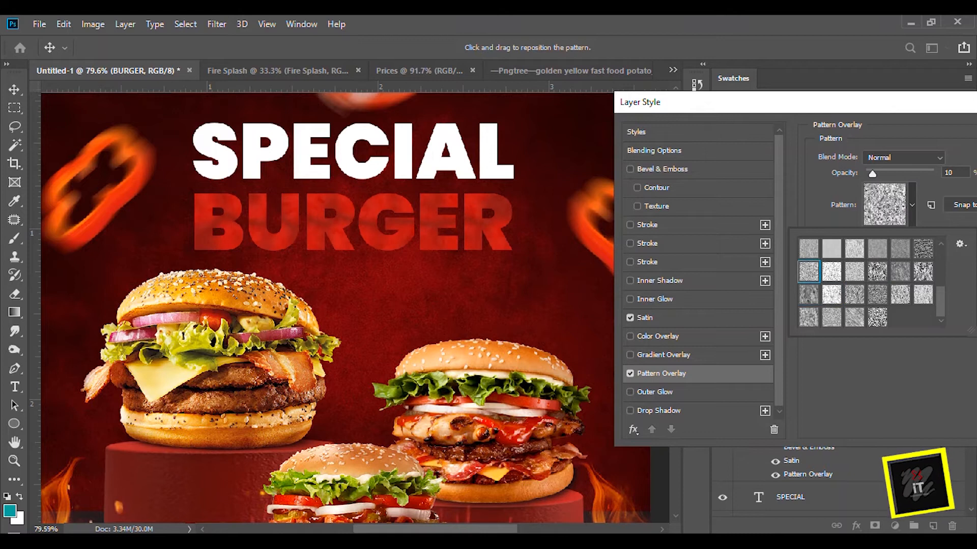
{"action": "left_click", "coordinate": [949, 173]}
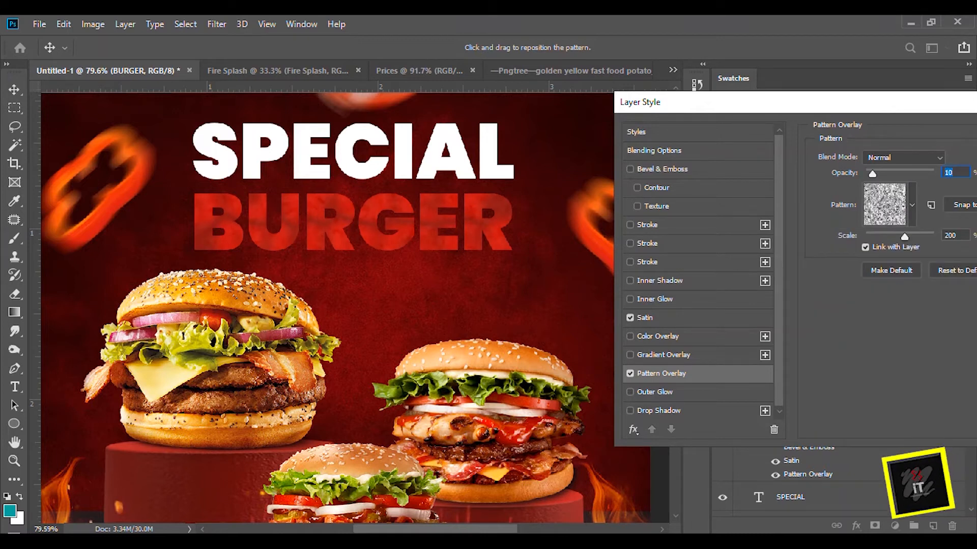
Add a Drop Shadow to the BURGER heading with 6 px distance, 34% spread and 10 px size, and apply the layer style
{"action": "left_click", "coordinate": [630, 411]}
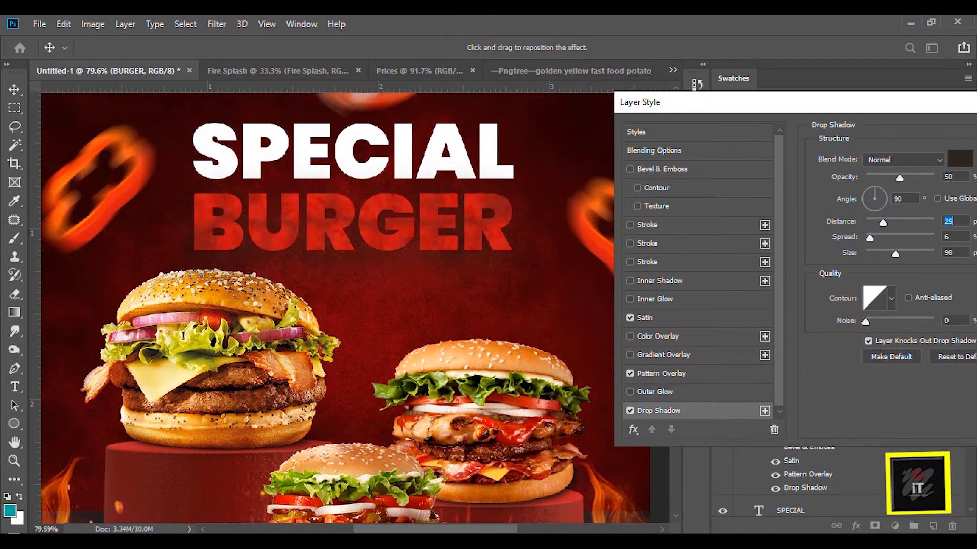
{"action": "type", "text": "10"}
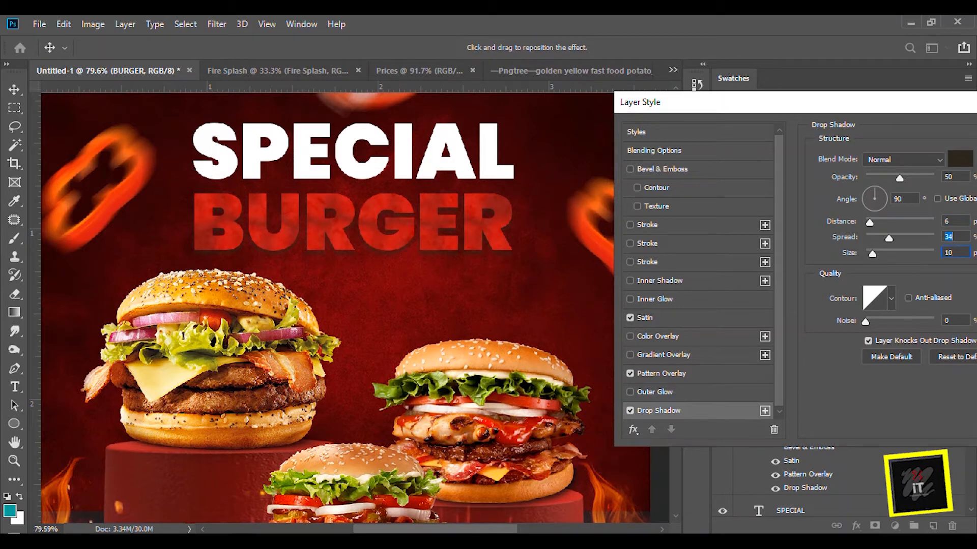
{"action": "left_click_drag", "start_coordinate": [834, 102], "coordinate": [586, 100]}
{"action": "left_click", "coordinate": [872, 131]}
Copy the BURGER heading's layer style onto the SPECIAL heading
{"action": "right_click", "coordinate": [790, 414]}
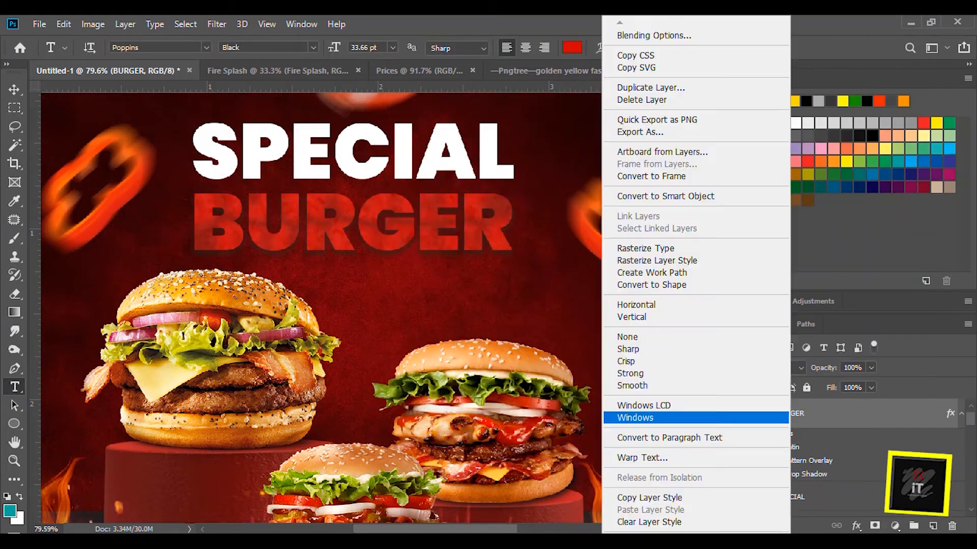
{"action": "left_click", "coordinate": [649, 497]}
{"action": "key", "text": "v"}
{"action": "left_click", "coordinate": [824, 497]}
{"action": "right_click", "coordinate": [824, 497]}
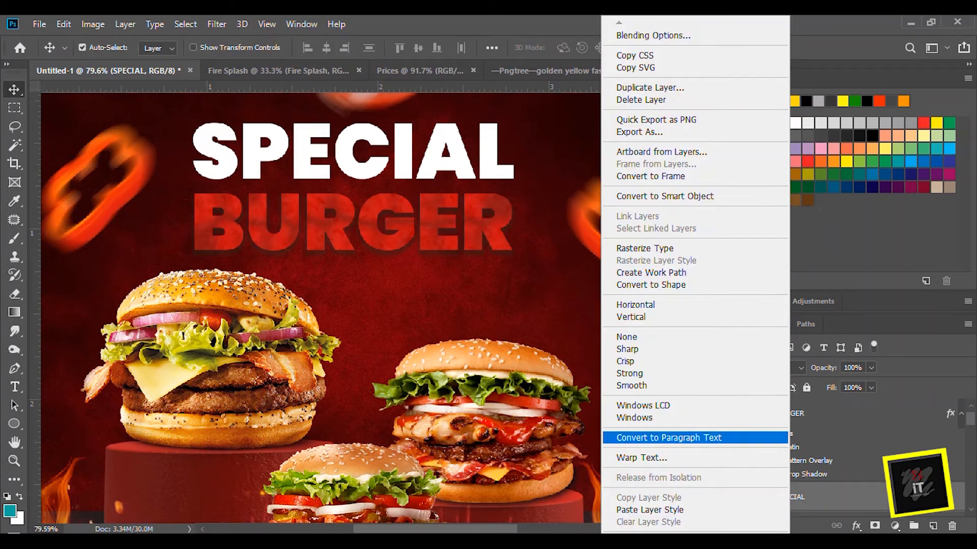
{"action": "left_click", "coordinate": [649, 509]}
Change the SPECIAL heading's Pattern Overlay to the dark, rocky grey texture
{"action": "scroll", "coordinate": [356, 305], "scroll_direction": "down", "scroll_amount": 5}
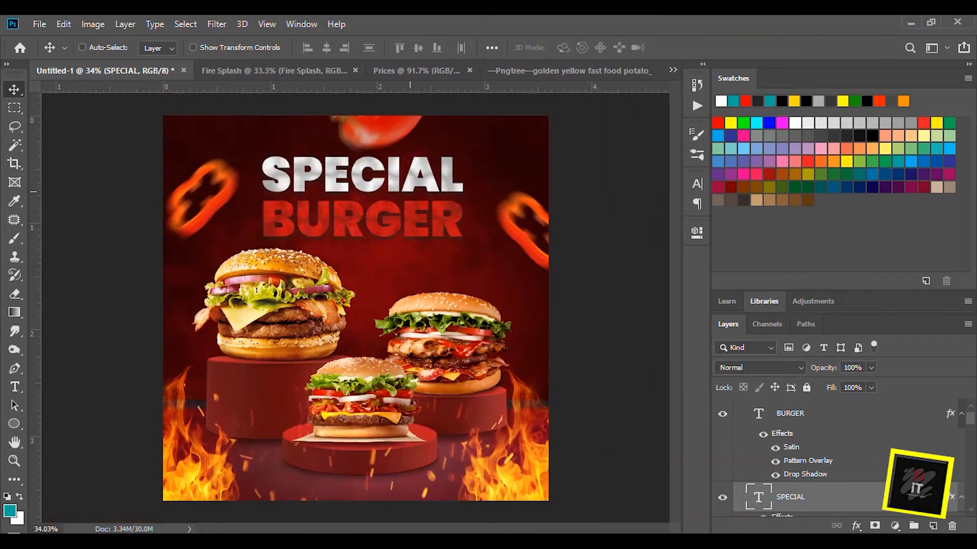
{"action": "scroll", "coordinate": [323, 230], "scroll_direction": "up", "scroll_amount": 7}
{"action": "left_click", "coordinate": [330, 156], "text": "ctrl"}
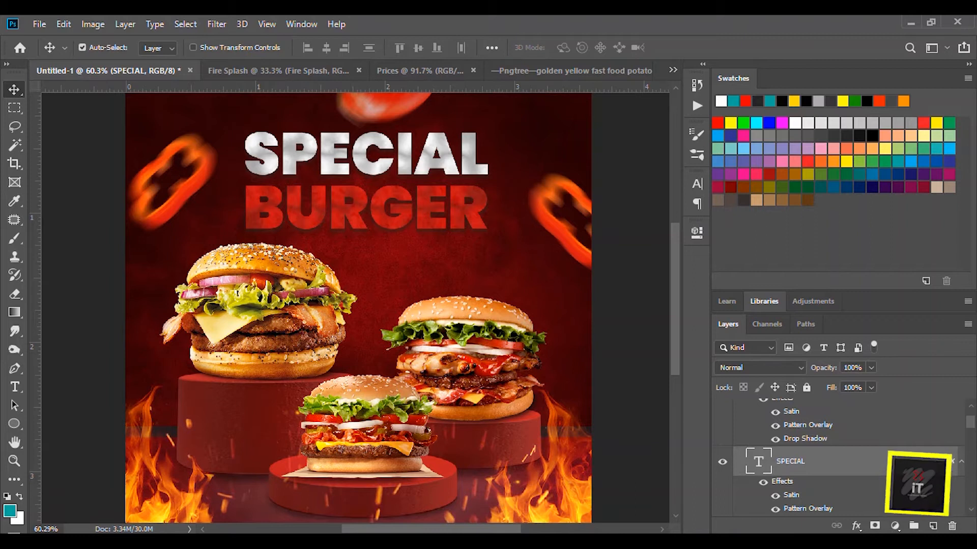
{"action": "double_click", "coordinate": [807, 509]}
{"action": "left_click_drag", "start_coordinate": [636, 100], "coordinate": [778, 105]}
{"action": "left_click", "coordinate": [804, 207]}
{"action": "left_click", "coordinate": [753, 274]}
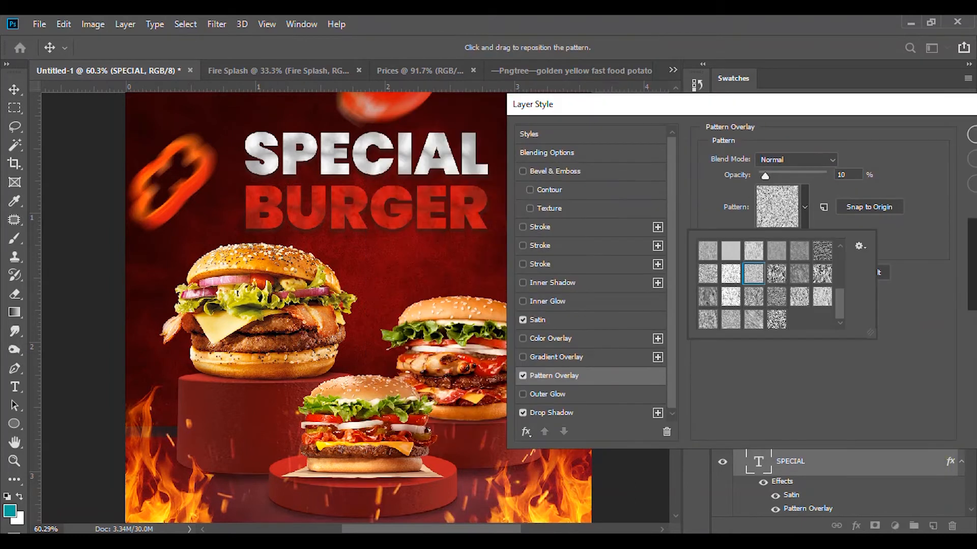
{"action": "left_click", "coordinate": [777, 274]}
{"action": "left_click", "coordinate": [707, 296]}
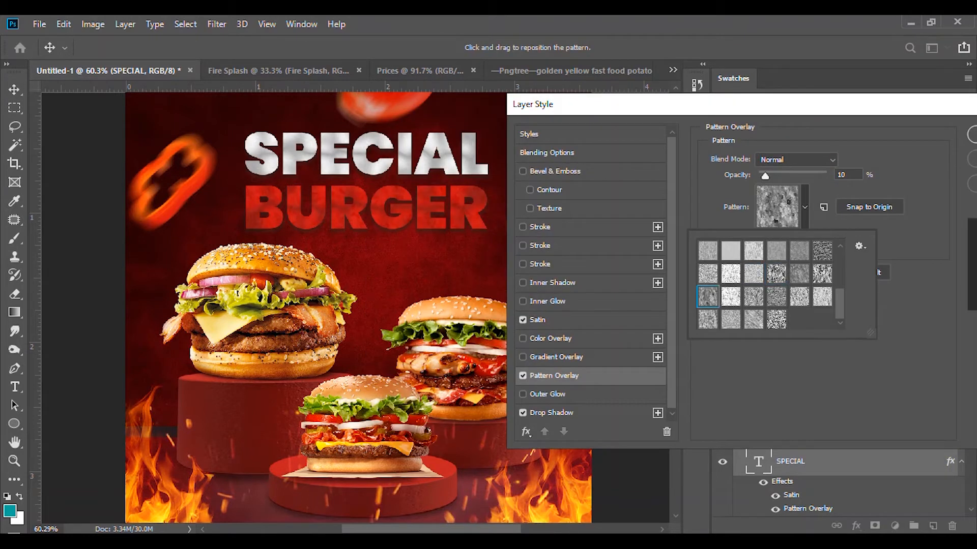
{"action": "key", "text": "Escape"}
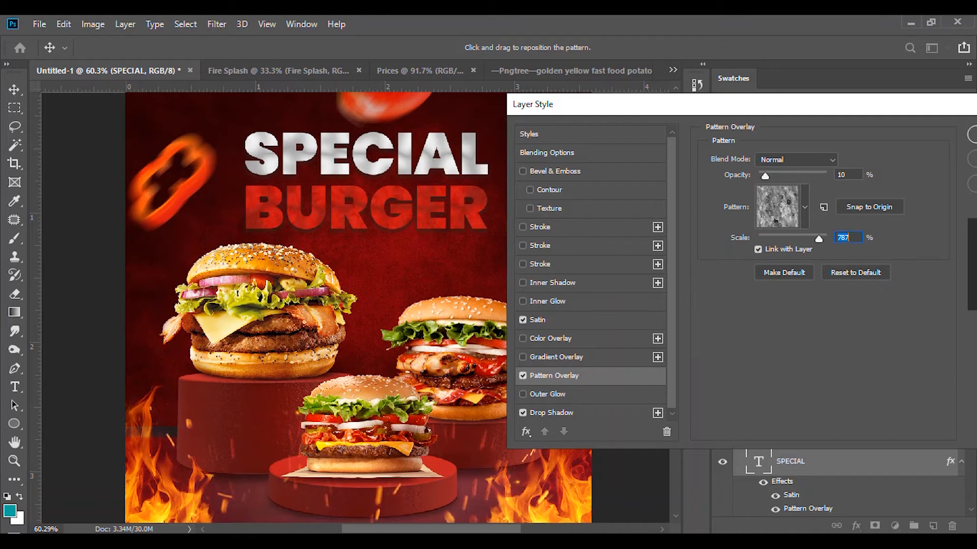
Set the SPECIAL heading's pattern scale to 69% and its Satin to 20% opacity, 69 px distance and 40 px size
{"action": "left_click_drag", "start_coordinate": [765, 176], "coordinate": [815, 176]}
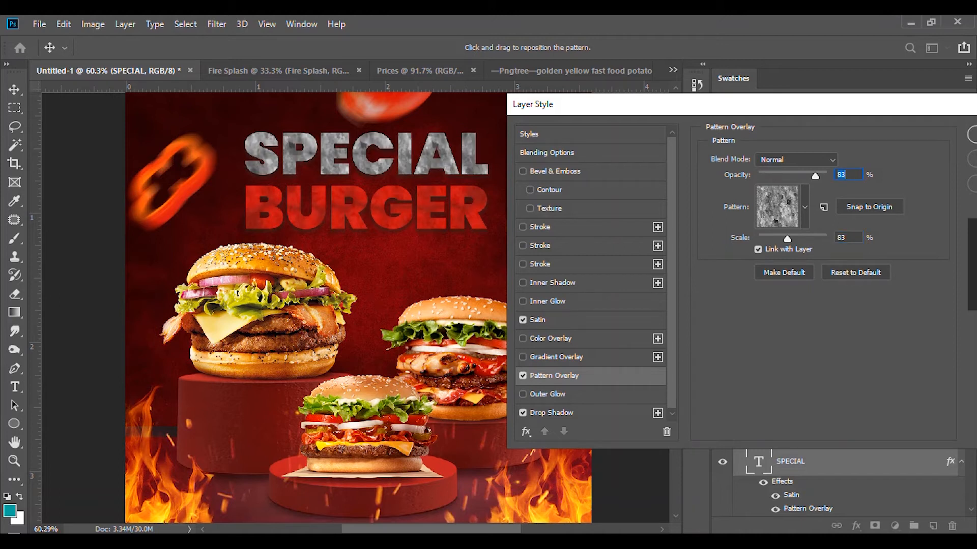
{"action": "mouse_move", "coordinate": [787, 239]}
{"action": "left_mouse_down"}
{"action": "mouse_move", "coordinate": [763, 239]}
{"action": "mouse_move", "coordinate": [783, 239]}
{"action": "left_mouse_up"}
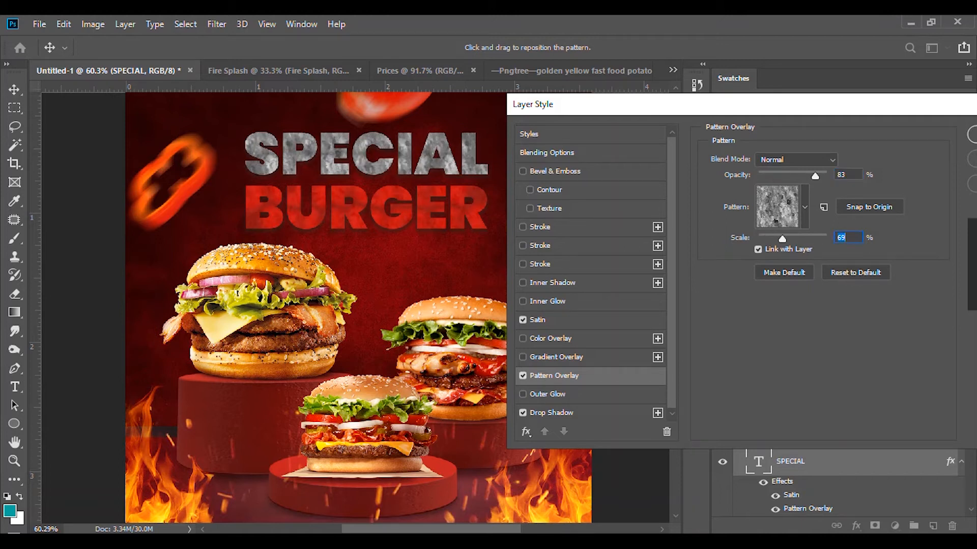
{"action": "left_click_drag", "start_coordinate": [814, 176], "coordinate": [772, 180]}
{"action": "left_click", "coordinate": [537, 320]}
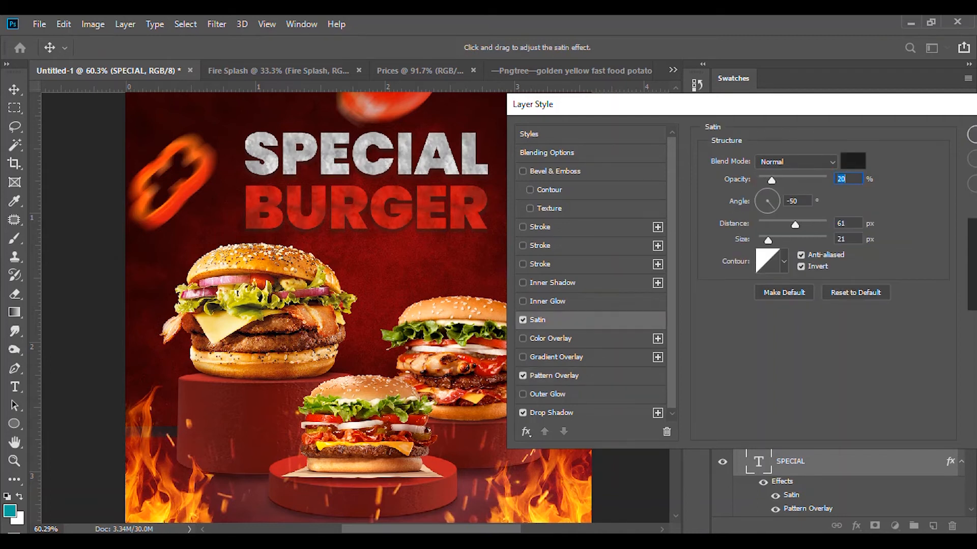
{"action": "mouse_move", "coordinate": [795, 224]}
{"action": "left_mouse_down"}
{"action": "mouse_move", "coordinate": [776, 224]}
{"action": "mouse_move", "coordinate": [796, 225]}
{"action": "mouse_move", "coordinate": [772, 240]}
{"action": "left_mouse_up"}
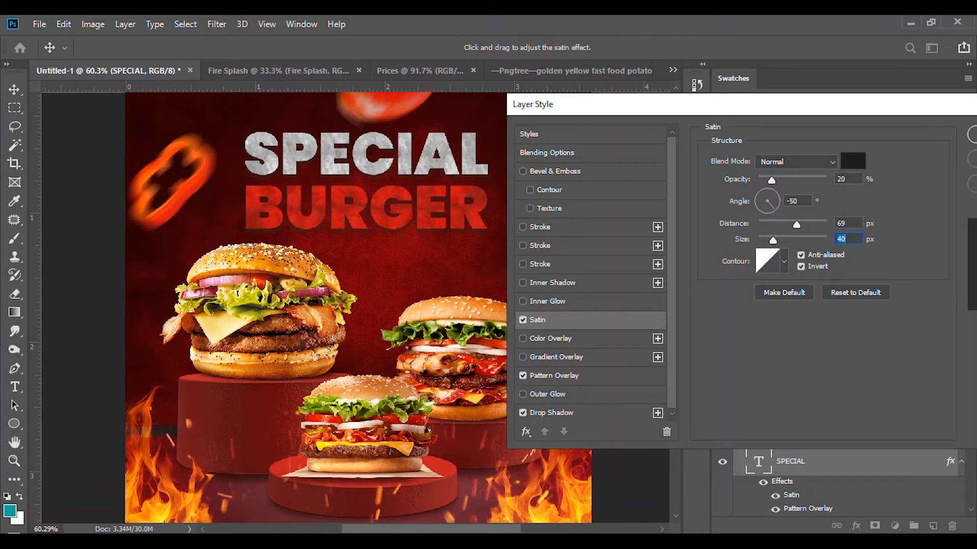
Adjust the SPECIAL heading's pattern opacity, raise its Satin opacity slightly, and apply the layer style
{"action": "left_click_drag", "start_coordinate": [753, 104], "coordinate": [804, 110]}
{"action": "left_click", "coordinate": [370, 375]}
{"action": "type", "text": "19"}
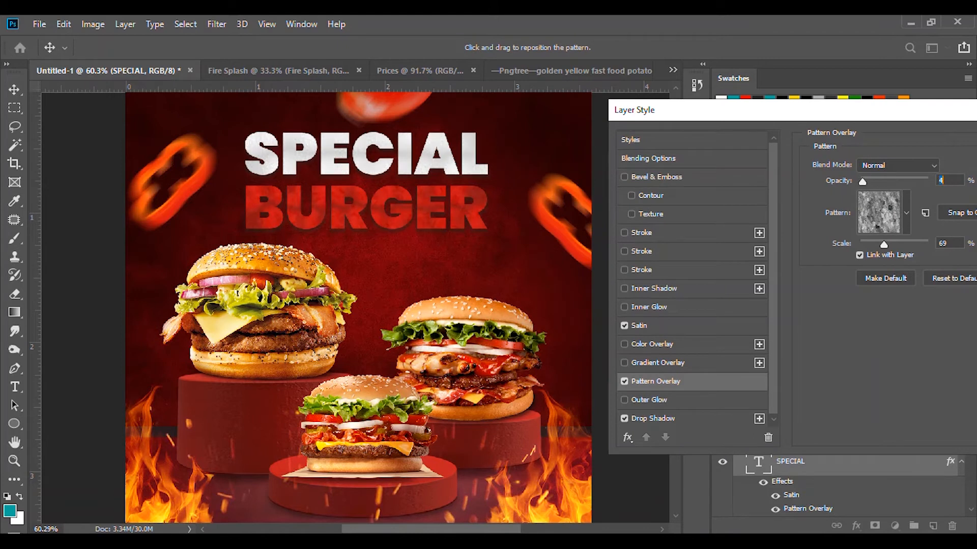
{"action": "left_click", "coordinate": [656, 325]}
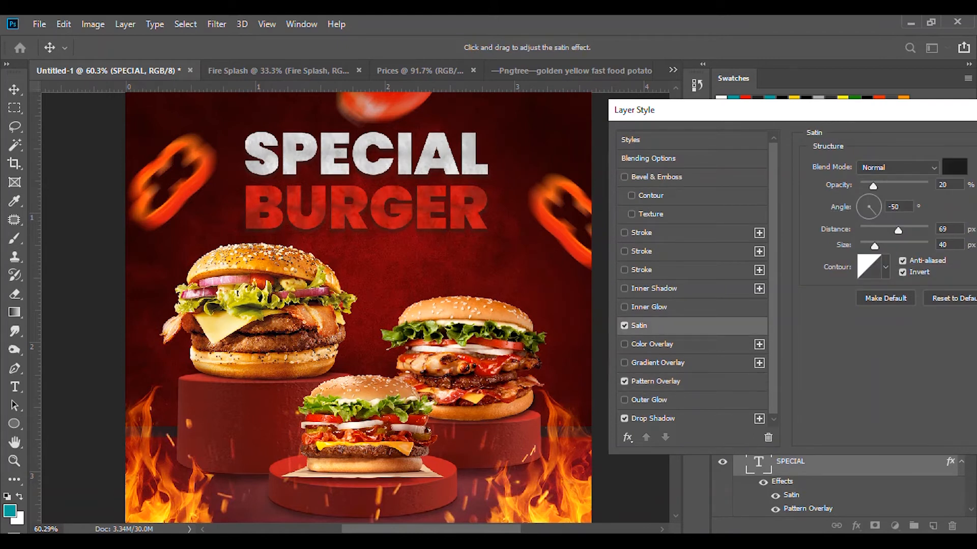
{"action": "mouse_move", "coordinate": [873, 186]}
{"action": "left_mouse_down"}
{"action": "mouse_move", "coordinate": [889, 186]}
{"action": "mouse_move", "coordinate": [880, 186]}
{"action": "left_mouse_up"}
{"action": "key", "text": "Return"}
Nudge the SPECIAL heading slightly down to tighten its gap with BURGER
{"action": "scroll", "coordinate": [356, 305], "scroll_direction": "down", "scroll_amount": 3}
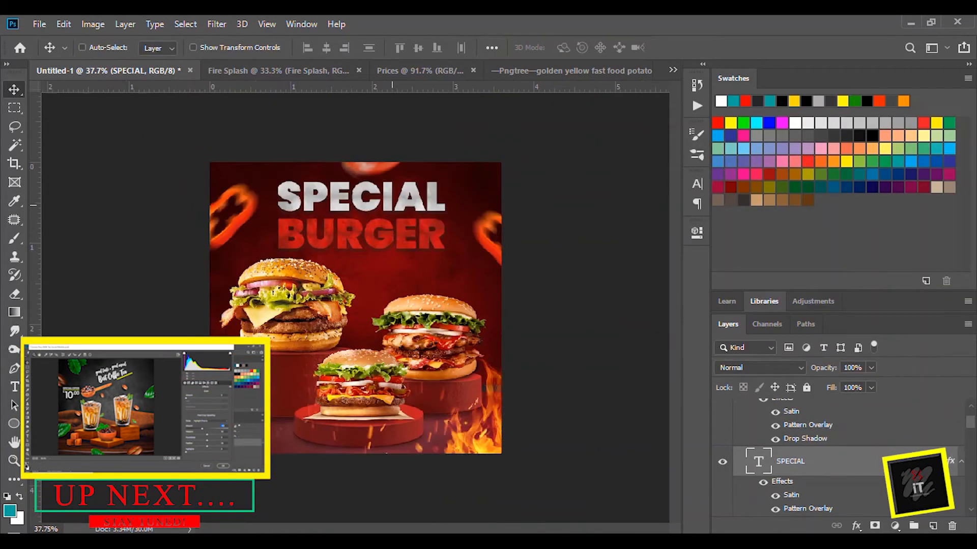
{"action": "scroll", "coordinate": [356, 305], "scroll_direction": "up", "scroll_amount": 5}
{"action": "scroll", "coordinate": [356, 305], "scroll_direction": "up", "scroll_amount": 1}
{"action": "left_click_drag", "start_coordinate": [411, 243], "coordinate": [410, 248]}
Add a small white text reading "Delicous" above the beginning of the SPECIAL heading
{"action": "key", "text": "t"}
{"action": "left_click", "coordinate": [347, 258]}
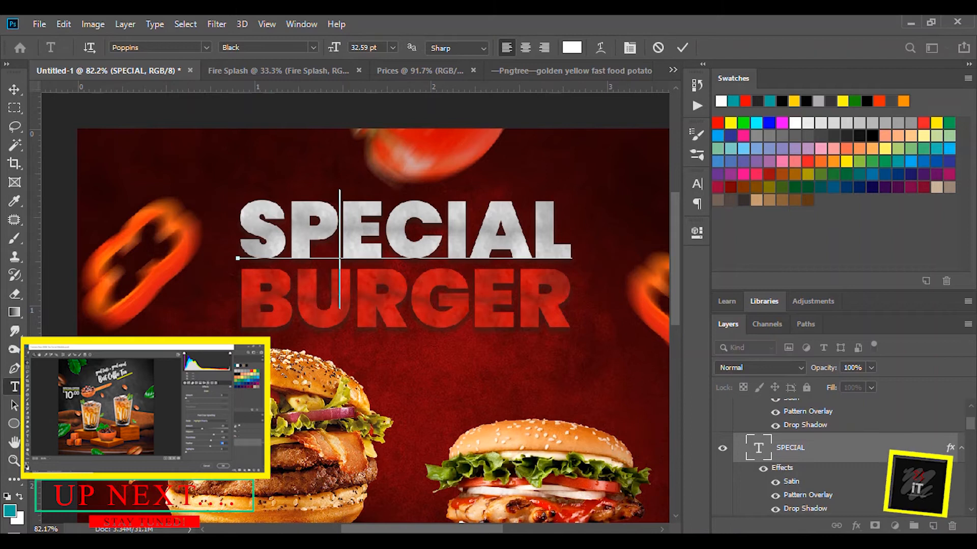
{"action": "left_click", "coordinate": [683, 47]}
{"action": "left_click", "coordinate": [249, 163]}
{"action": "type", "text": "Delicous"}
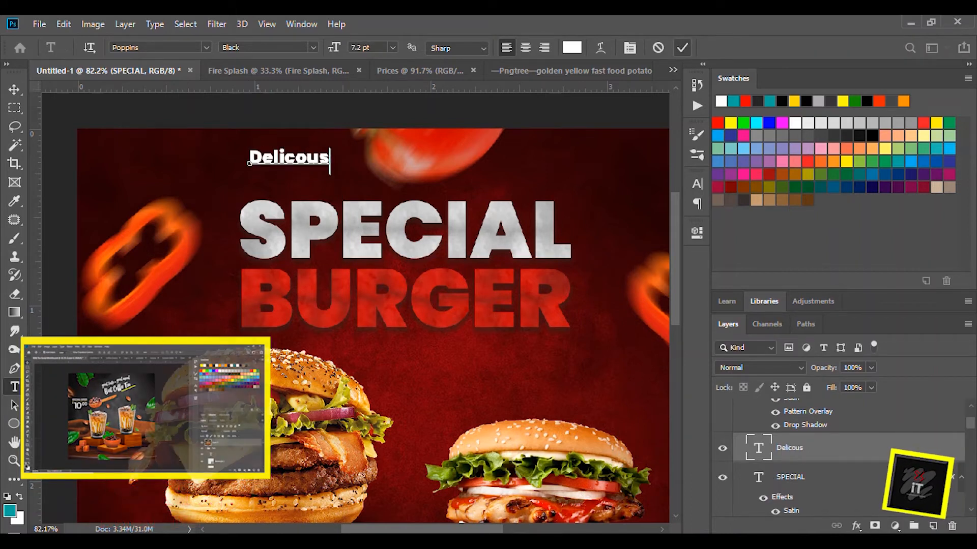
Change the "Delicous" text's font to Dancing Script Regular and commit the edit
{"action": "key", "text": "ctrl+a"}
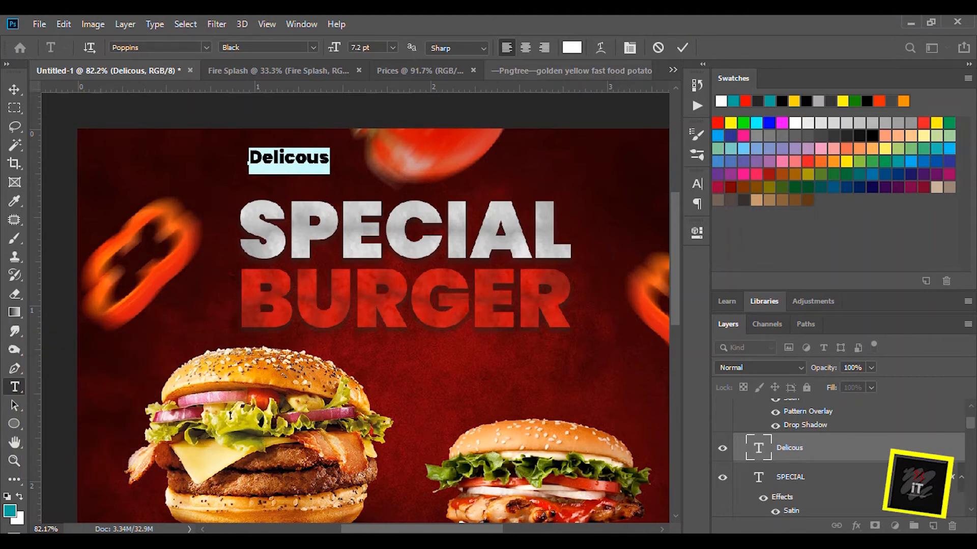
{"action": "type", "text": "t"}
{"action": "key", "text": "ctrl+z"}
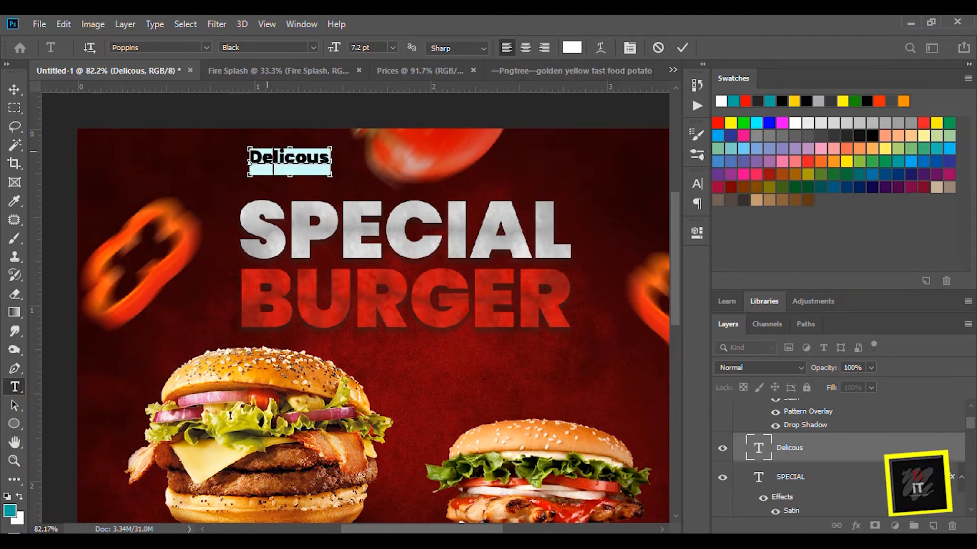
{"action": "left_click", "coordinate": [206, 47]}
{"action": "scroll", "coordinate": [244, 305], "scroll_direction": "down", "scroll_amount": 6}
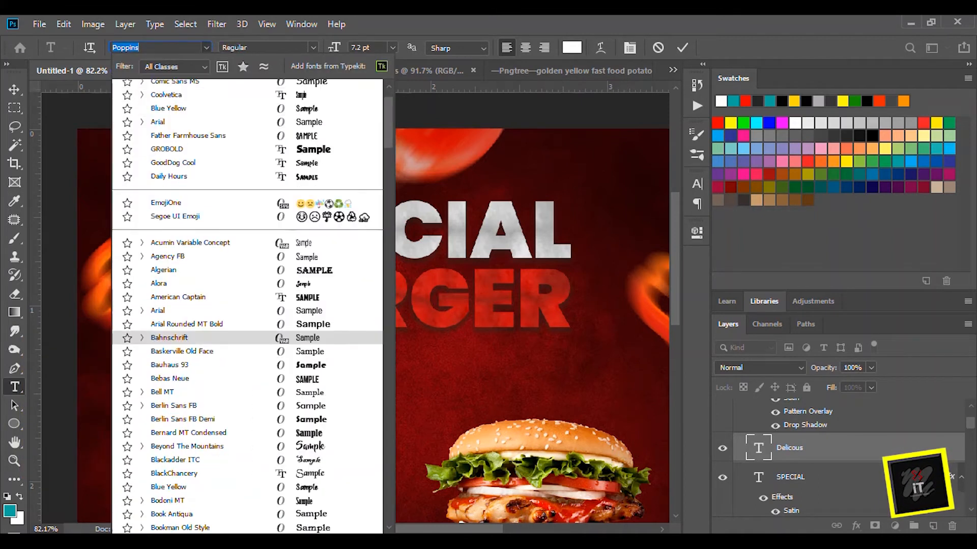
{"action": "scroll", "coordinate": [244, 318], "scroll_direction": "down", "scroll_amount": 8}
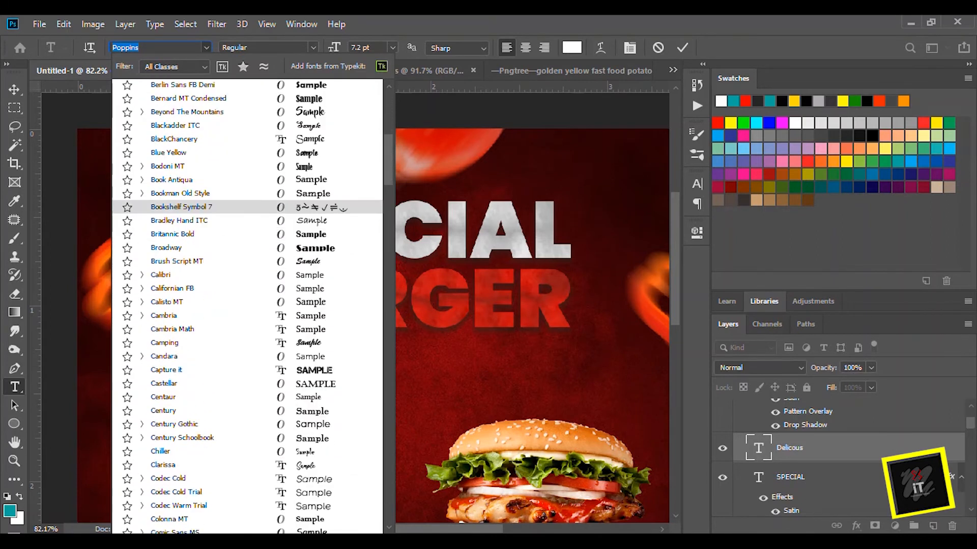
{"action": "scroll", "coordinate": [203, 407], "scroll_direction": "down", "scroll_amount": 1}
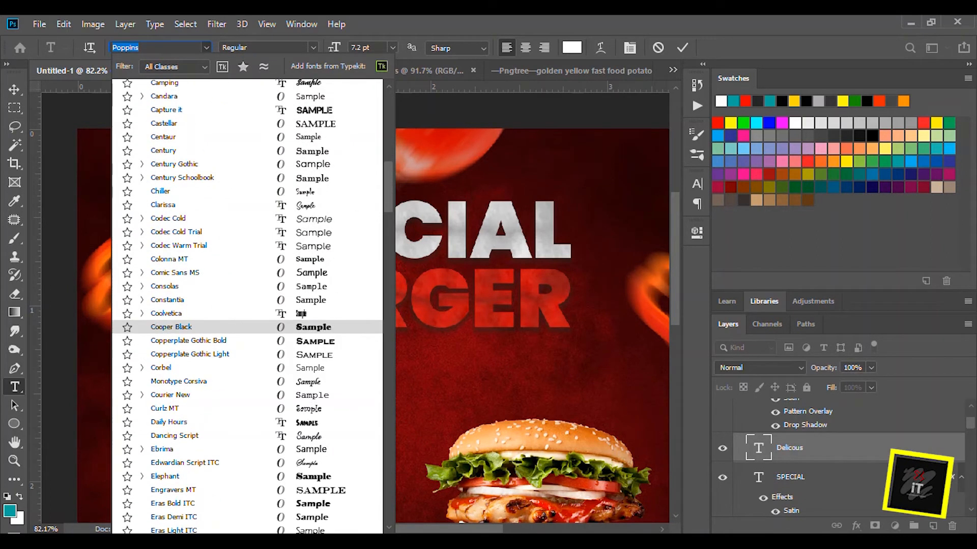
{"action": "left_click", "coordinate": [176, 437]}
{"action": "left_click", "coordinate": [682, 48]}
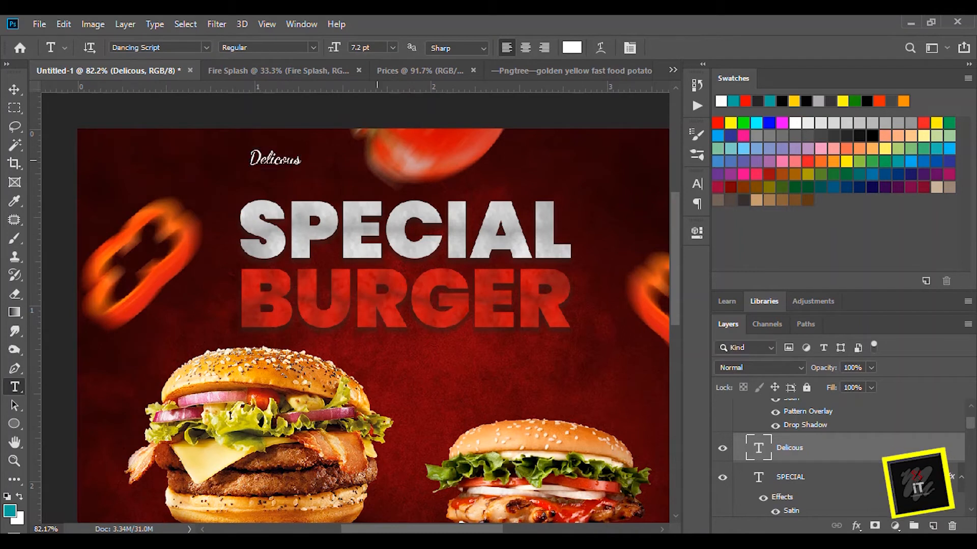
Enlarge the "Delicous" text to about 333%, rotate it about -22°, and place it diagonally across SPECIAL and BURGER
{"action": "key", "text": "ctrl+t"}
{"action": "left_click_drag", "start_coordinate": [301, 168], "coordinate": [423, 214]}
{"action": "left_click_drag", "start_coordinate": [436, 169], "coordinate": [422, 134]}
{"action": "left_click_drag", "start_coordinate": [356, 170], "coordinate": [423, 235]}
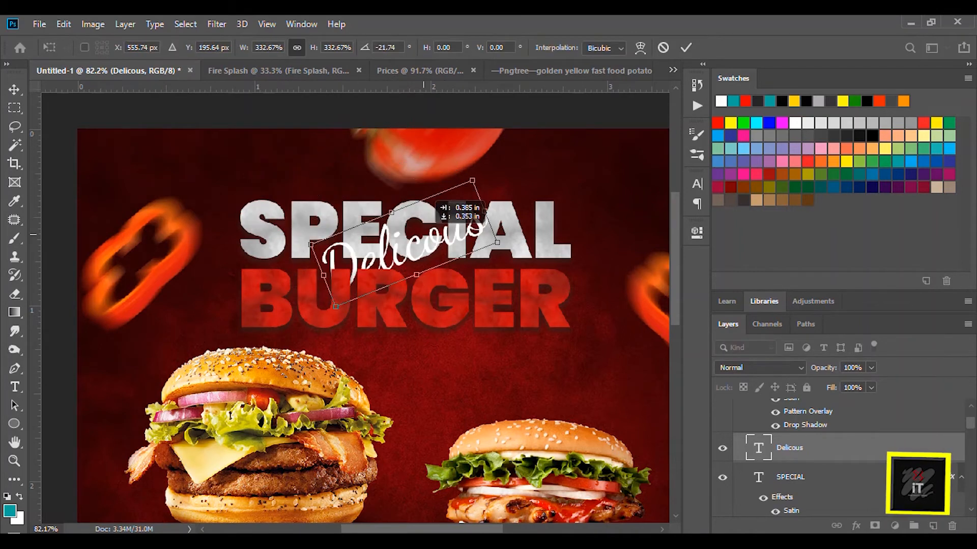
{"action": "left_click", "coordinate": [686, 47]}
Set the "Delicous" text color to ffba00
{"action": "left_click", "coordinate": [571, 47]}
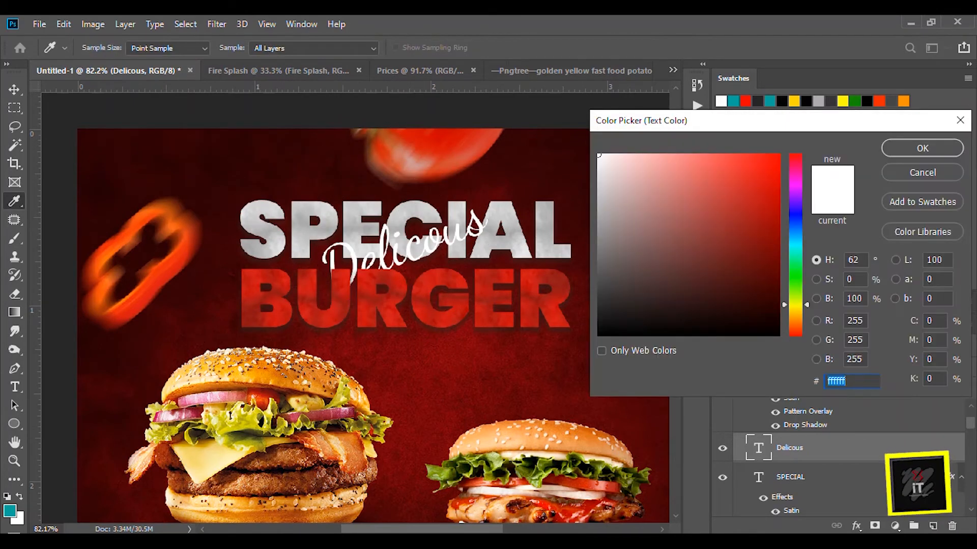
{"action": "type", "text": "ffba00"}
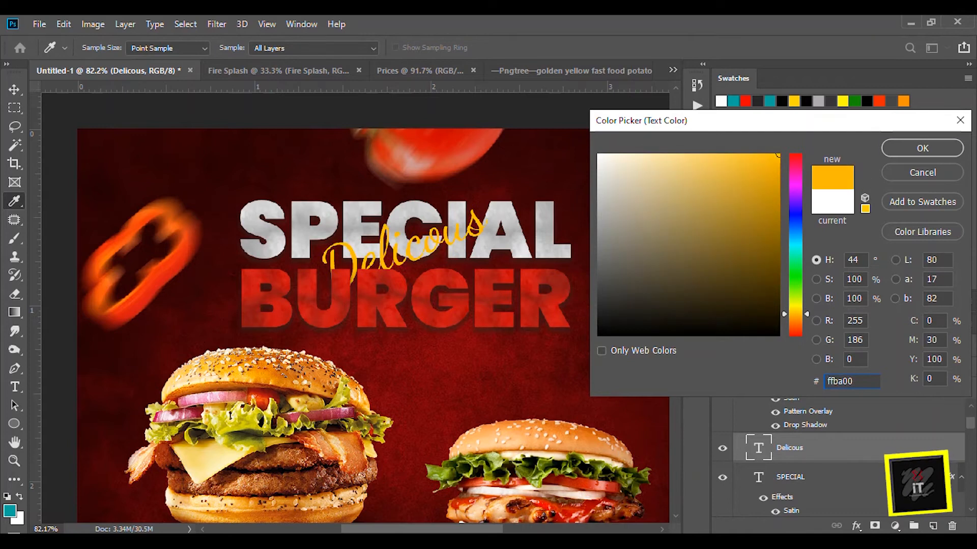
{"action": "key", "text": "Return"}
{"action": "key", "text": "v"}
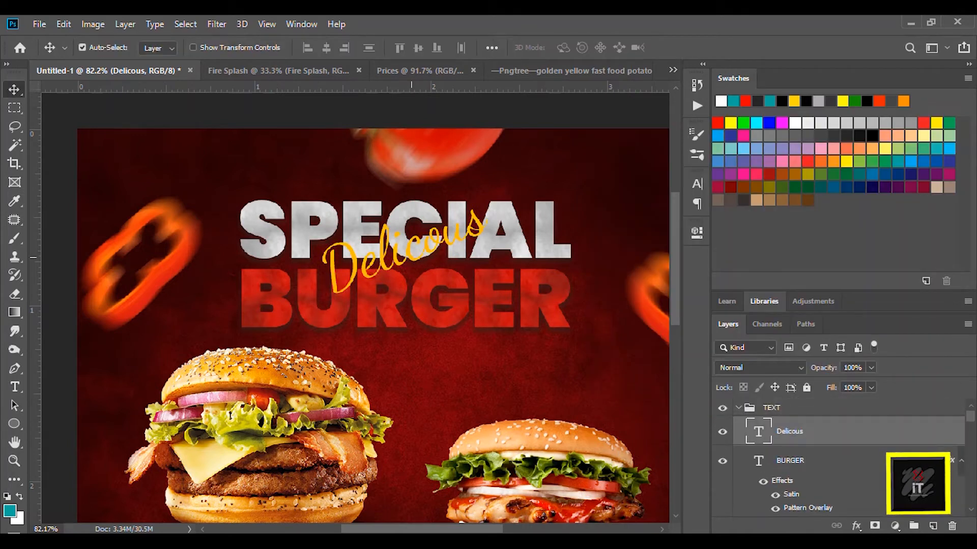
Try a horizontal Rise warp on the "Delicous" text with about +26% bend and 0% vertical distortion
{"action": "double_click", "coordinate": [432, 239]}
{"action": "left_click", "coordinate": [601, 48]}
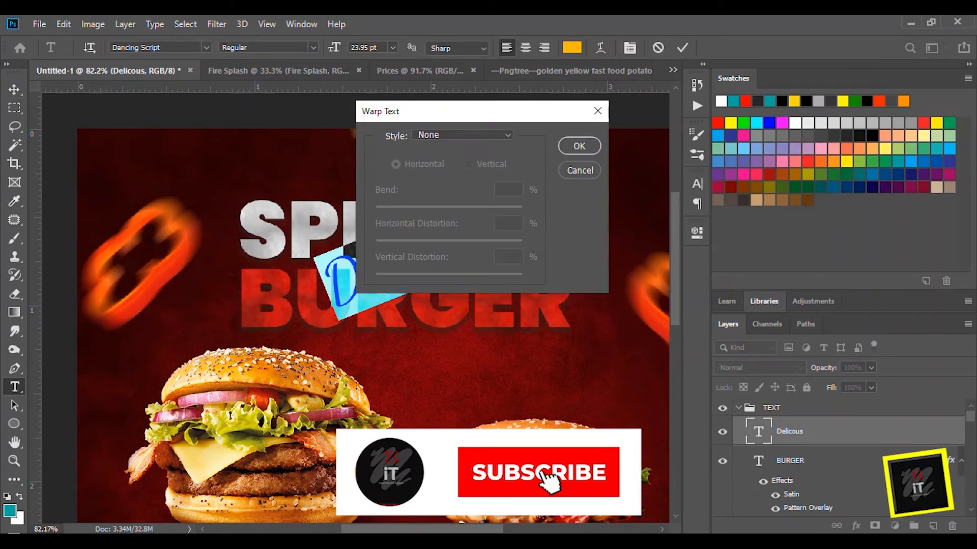
{"action": "left_click", "coordinate": [462, 136]}
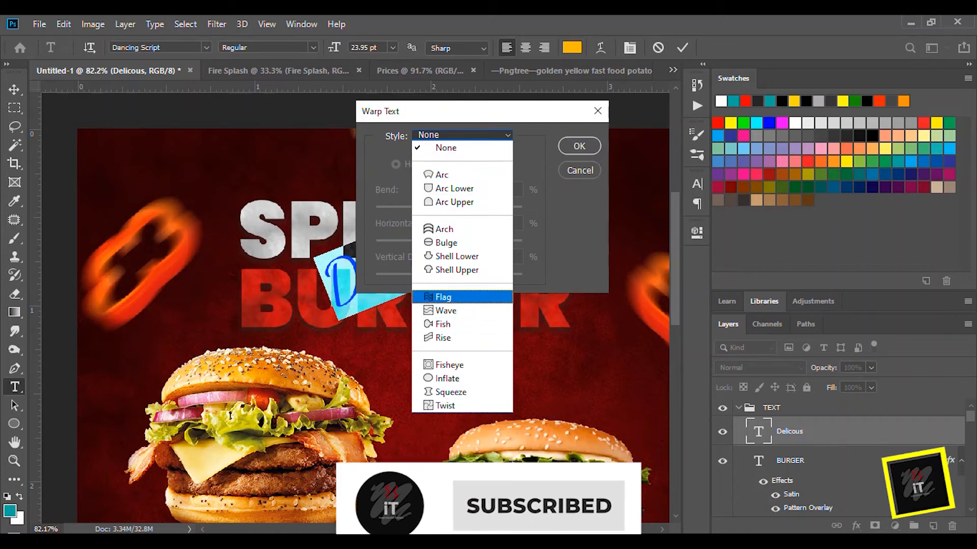
{"action": "left_click", "coordinate": [443, 337]}
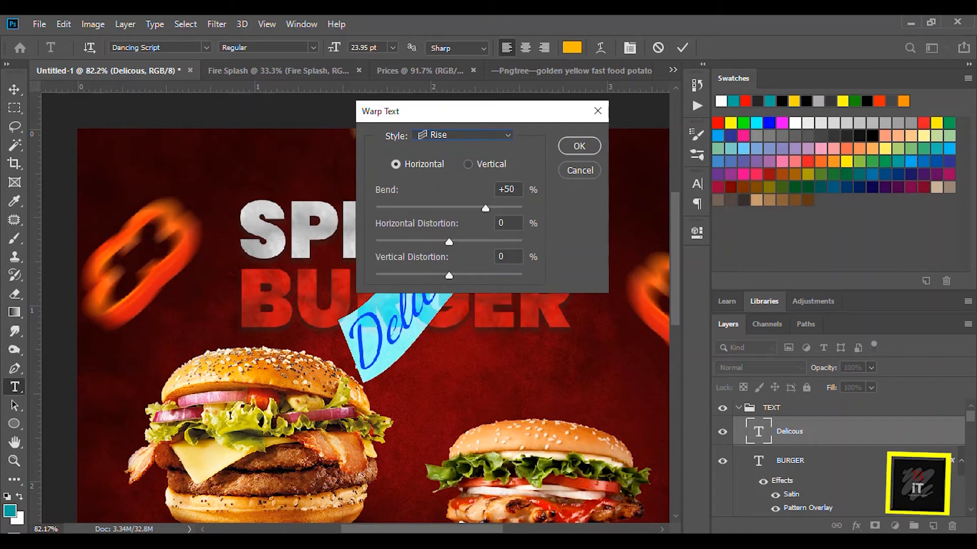
{"action": "left_click_drag", "start_coordinate": [463, 111], "coordinate": [752, 129]}
{"action": "left_click_drag", "start_coordinate": [722, 259], "coordinate": [741, 260]}
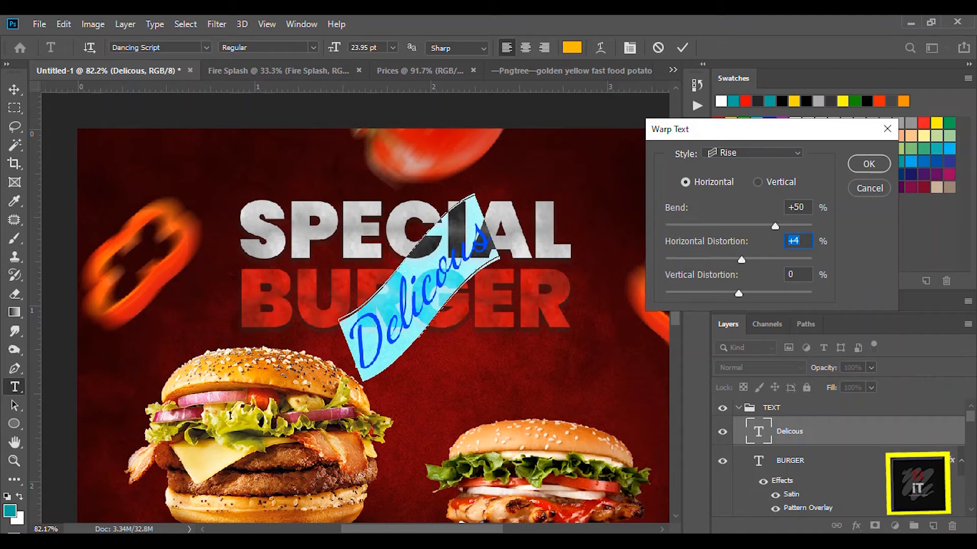
{"action": "left_click_drag", "start_coordinate": [774, 226], "coordinate": [746, 226]}
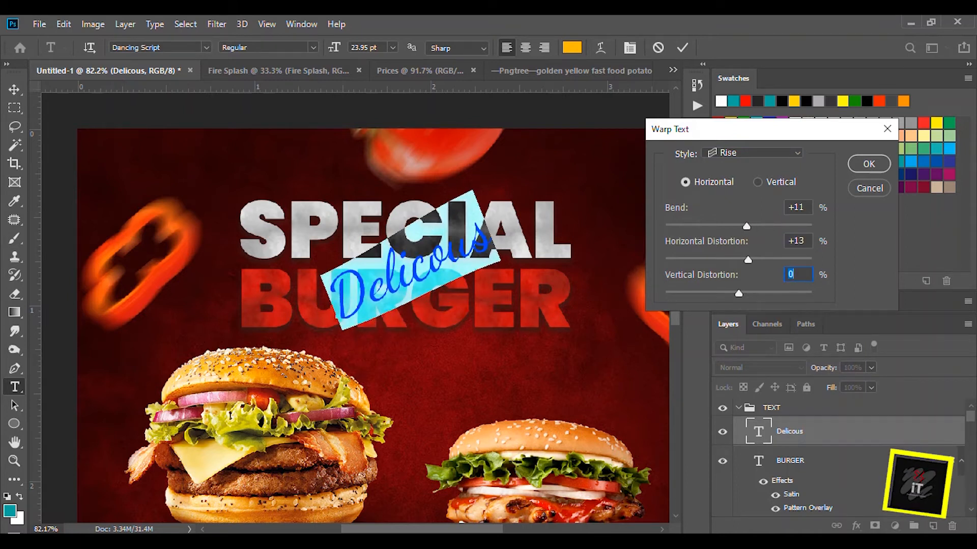
{"action": "type", "text": "0"}
{"action": "left_click_drag", "start_coordinate": [746, 226], "coordinate": [757, 227]}
Apply a horizontal Flag warp with a moderate positive bend to the "Delicous" text and nudge it slightly up and left
{"action": "left_click", "coordinate": [753, 153]}
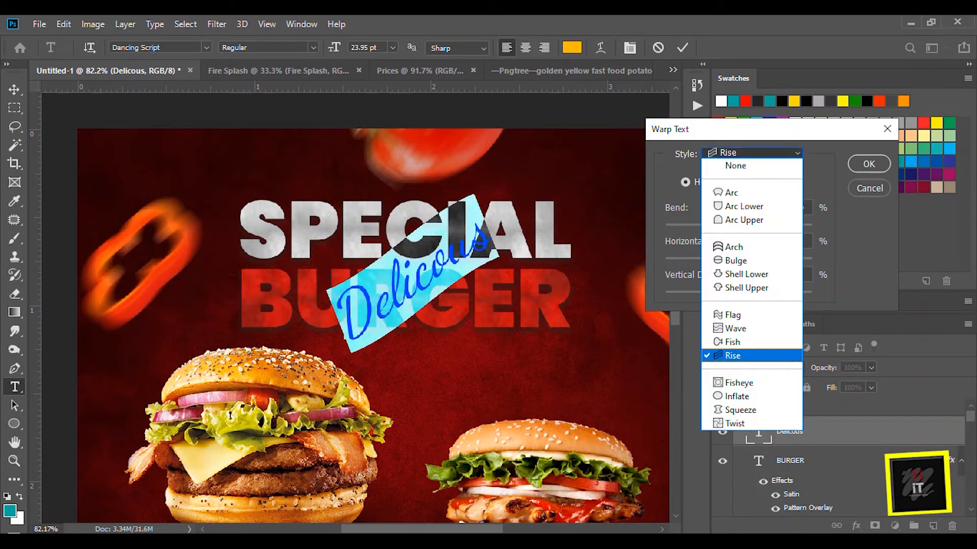
{"action": "left_click", "coordinate": [735, 329]}
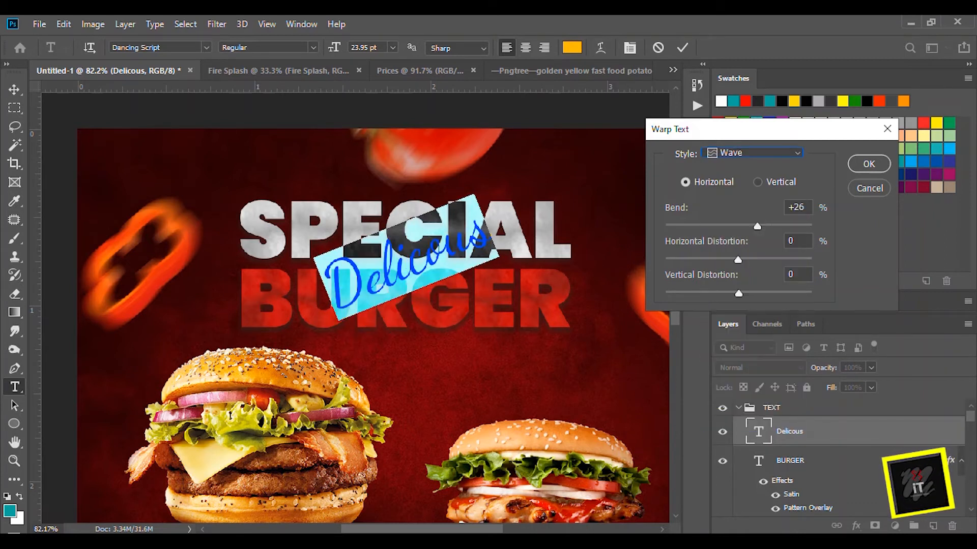
{"action": "left_click", "coordinate": [753, 153]}
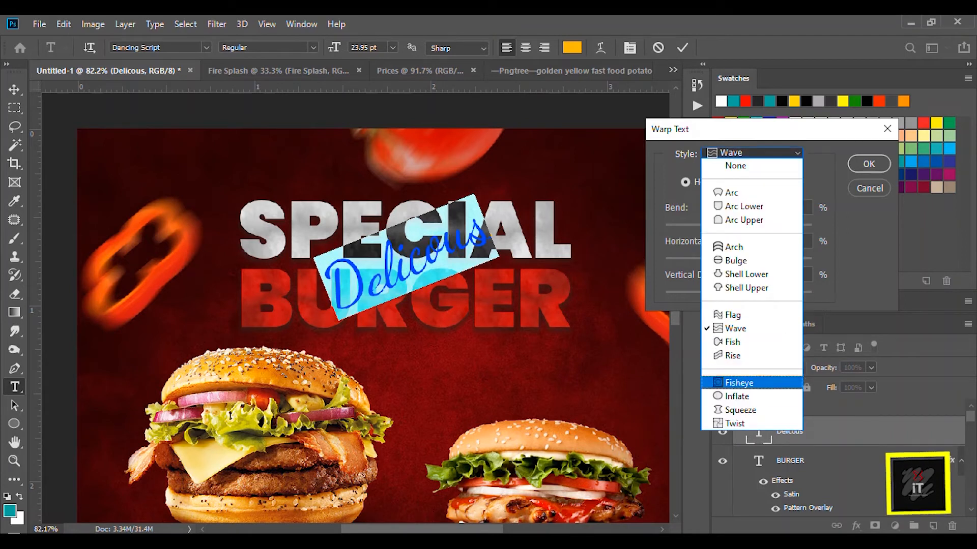
{"action": "left_click", "coordinate": [732, 315]}
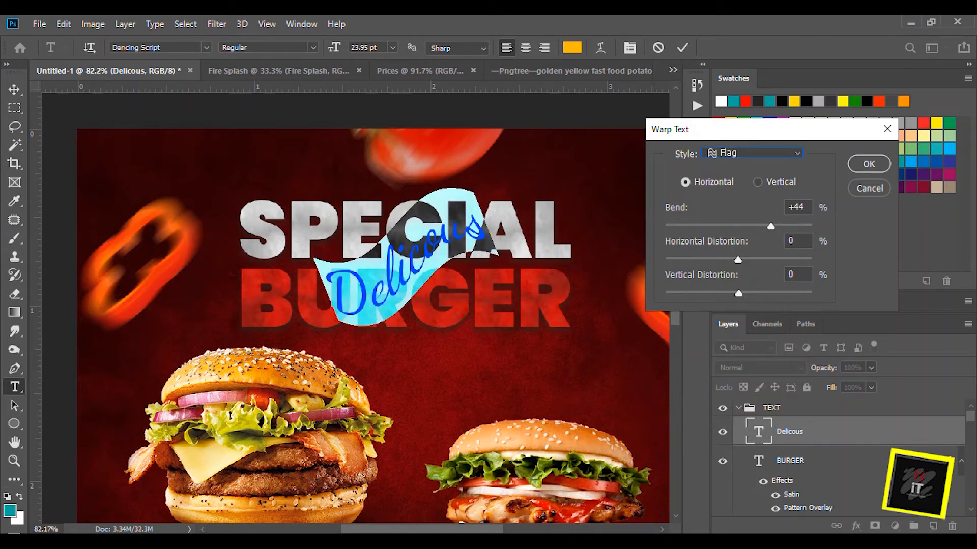
{"action": "left_click_drag", "start_coordinate": [770, 227], "coordinate": [754, 227]}
{"action": "key", "text": "Return"}
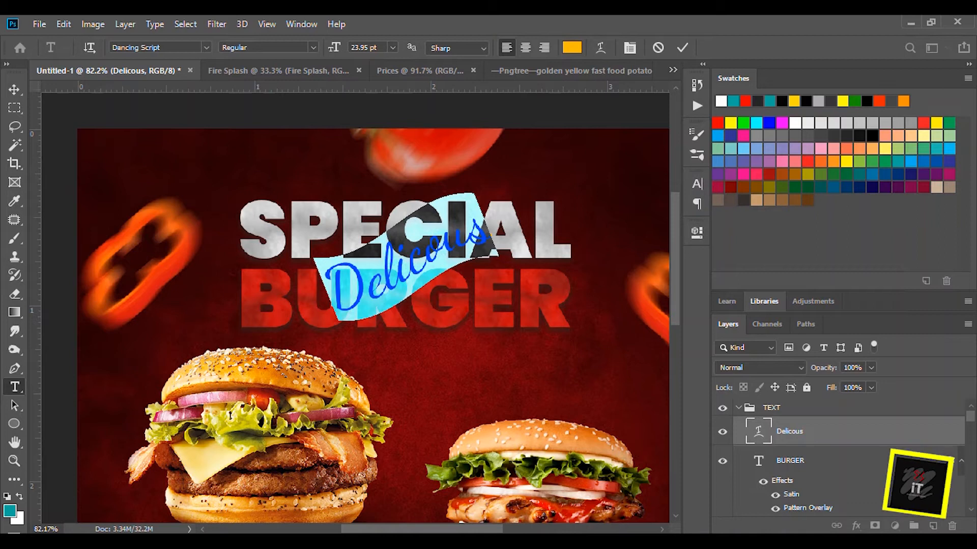
{"action": "left_click", "coordinate": [682, 47]}
{"action": "key", "text": "v"}
{"action": "mouse_move", "coordinate": [428, 262]}
{"action": "left_mouse_down"}
{"action": "mouse_move", "coordinate": [414, 264]}
{"action": "mouse_move", "coordinate": [419, 258]}
{"action": "left_mouse_up"}
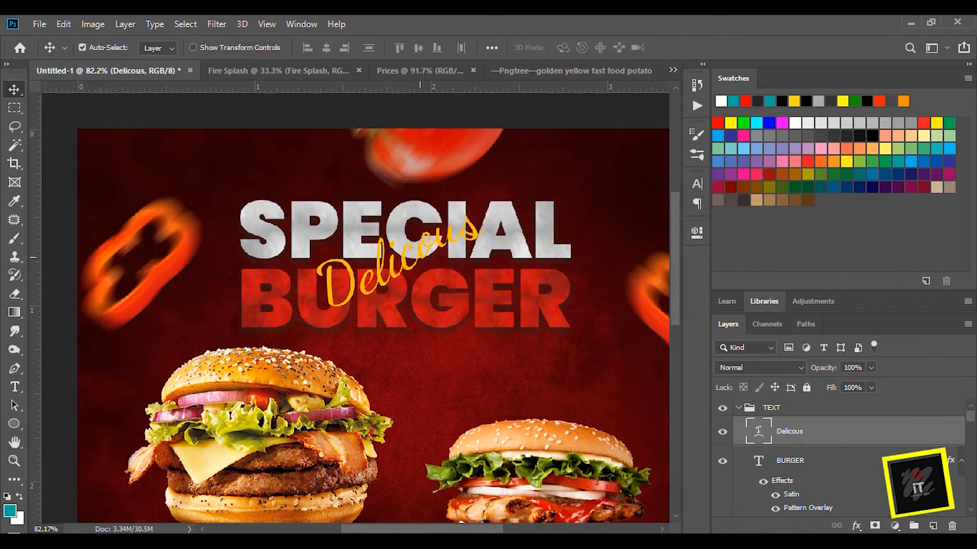
Open the layer style settings of the "Delicous" text and enable Outer Glow
{"action": "right_click", "coordinate": [803, 431]}
{"action": "key", "text": "Escape"}
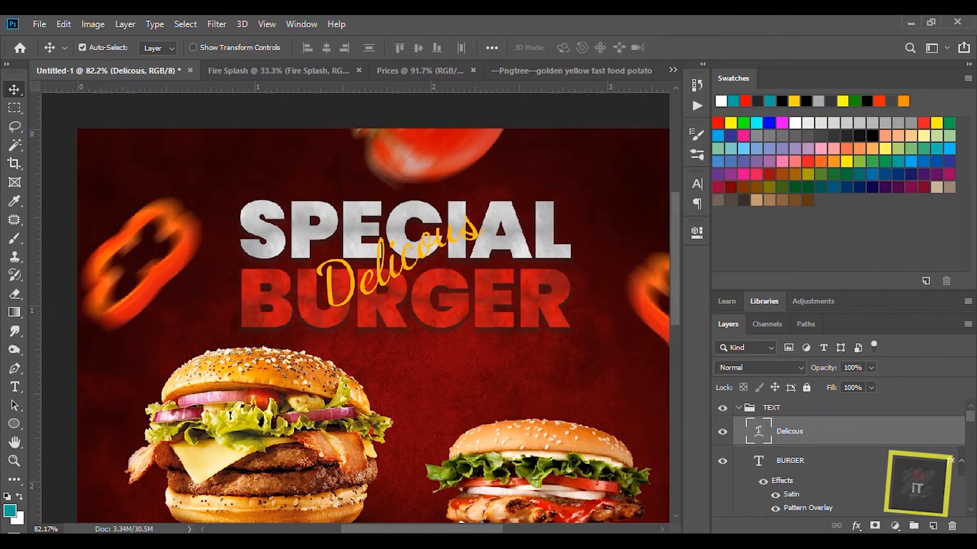
{"action": "key", "text": "space"}
{"action": "left_click_drag", "start_coordinate": [432, 108], "coordinate": [887, 126]}
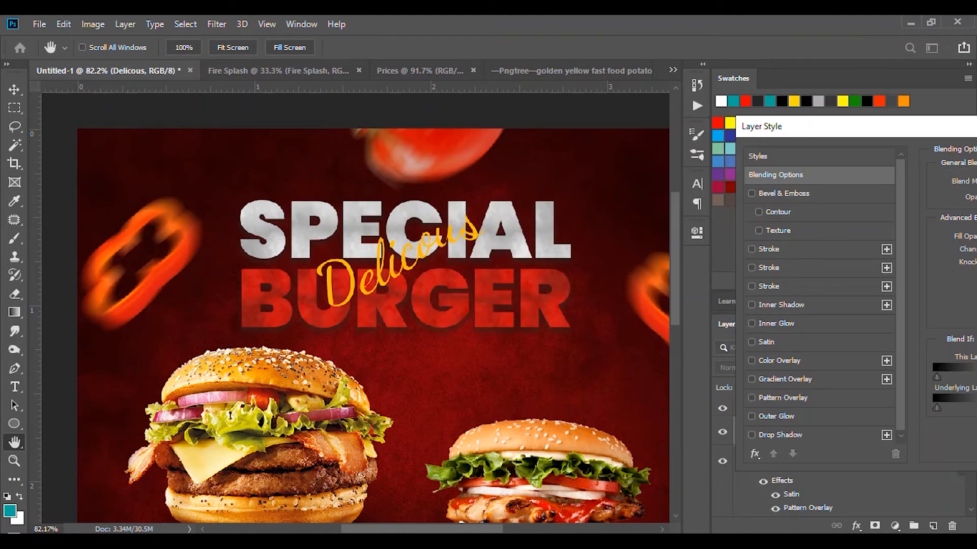
{"action": "left_click", "coordinate": [751, 398]}
{"action": "left_click", "coordinate": [751, 416]}
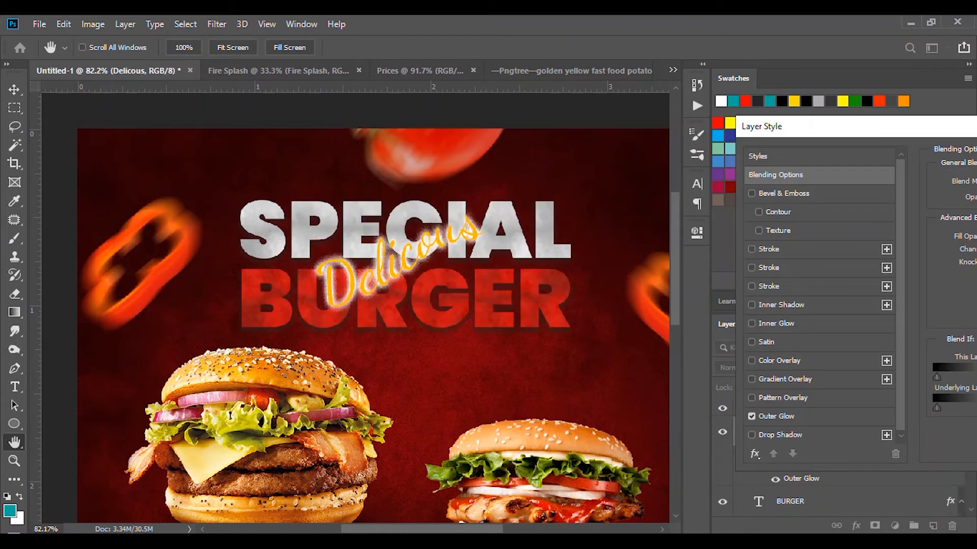
Change the "Delicous" text's outer glow color to a bright saturated orange
{"action": "left_click", "coordinate": [783, 416]}
{"action": "left_click_drag", "start_coordinate": [814, 127], "coordinate": [711, 122]}
{"action": "left_click", "coordinate": [864, 227]}
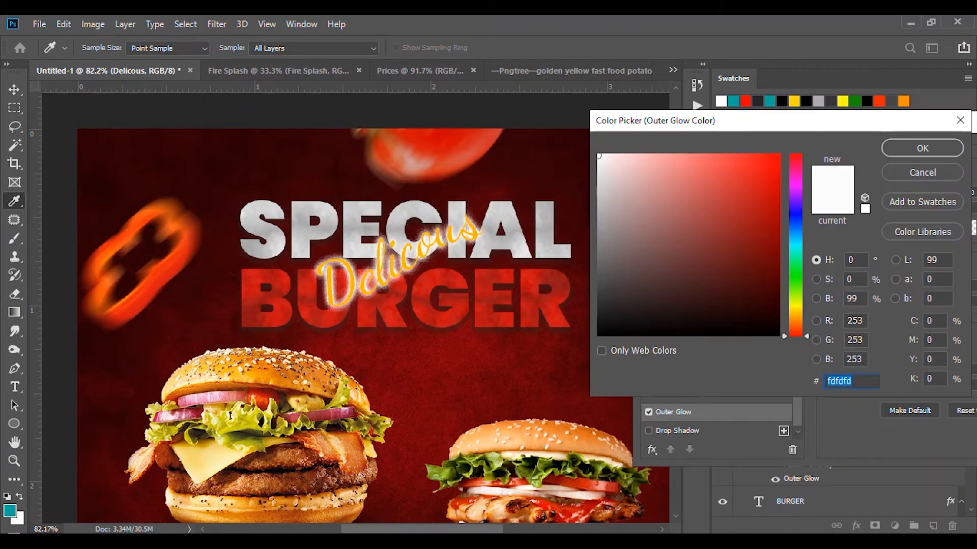
{"action": "left_click_drag", "start_coordinate": [795, 318], "coordinate": [795, 318]}
{"action": "left_click", "coordinate": [778, 154]}
{"action": "left_click", "coordinate": [922, 148]}
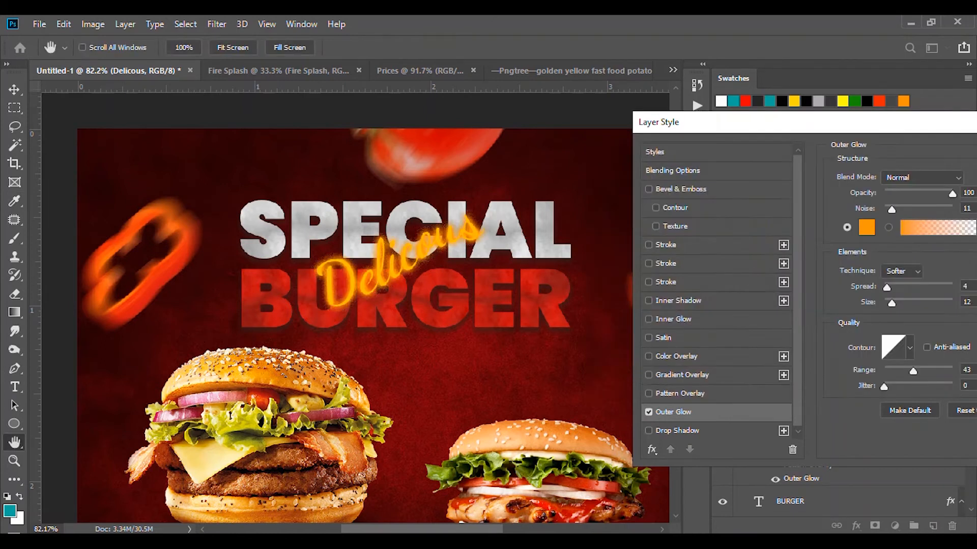
Set the outer glow to 51% opacity, 0% noise, 11% spread and 5 px size
{"action": "left_click_drag", "start_coordinate": [892, 304], "coordinate": [884, 303]}
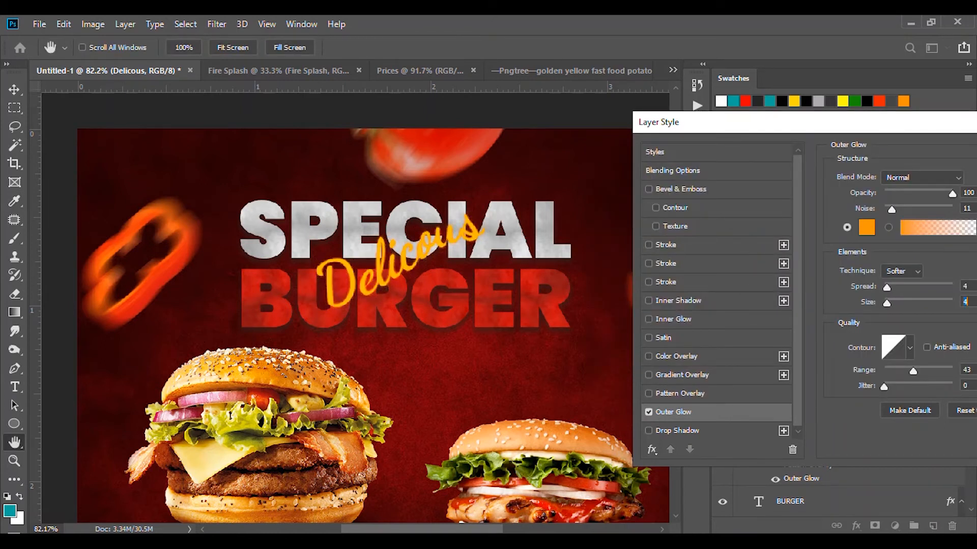
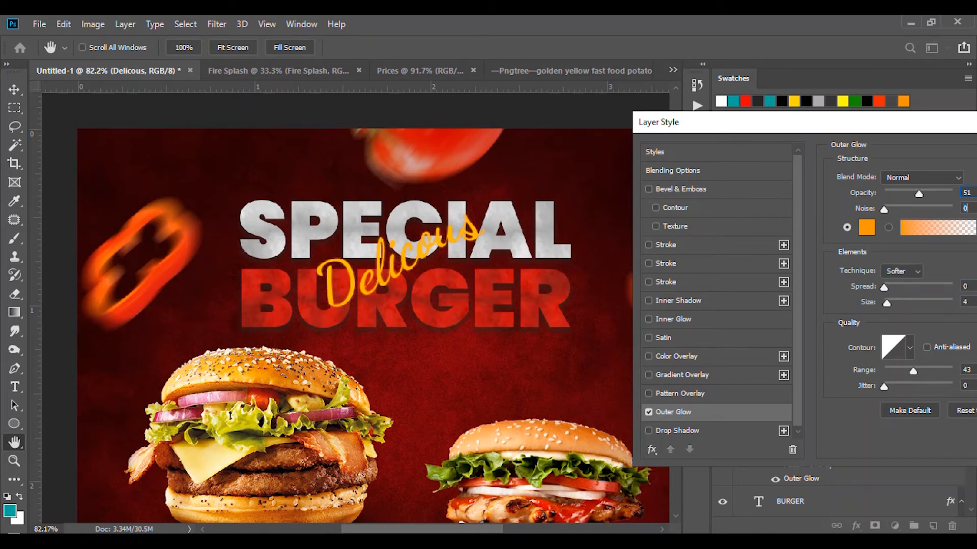
{"action": "left_click_drag", "start_coordinate": [892, 288], "coordinate": [891, 288]}
{"action": "left_click_drag", "start_coordinate": [886, 303], "coordinate": [889, 303]}
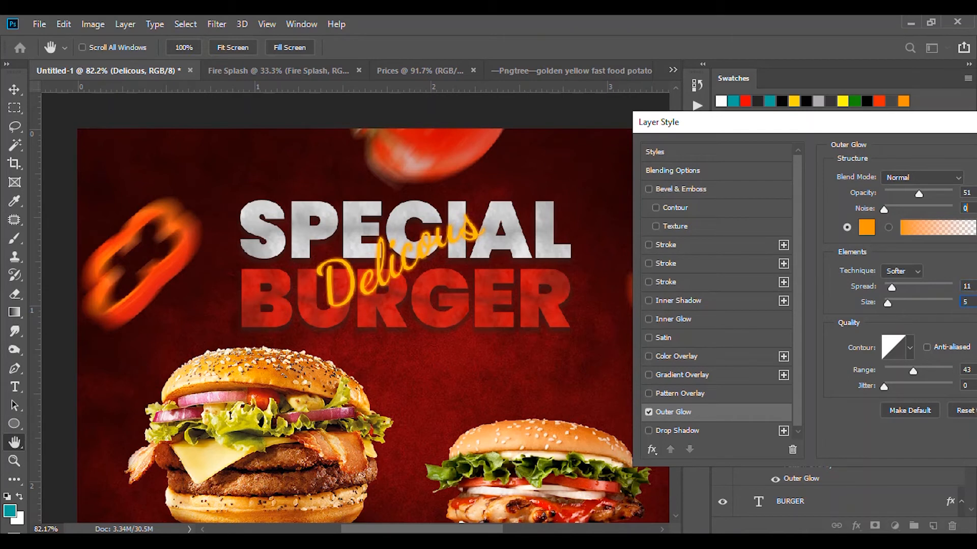
Compare the Multiply, Screen and Soft Light blend modes for the outer glow and settle on Screen
{"action": "left_click", "coordinate": [936, 178]}
{"action": "left_click", "coordinate": [915, 233]}
{"action": "left_click", "coordinate": [936, 178]}
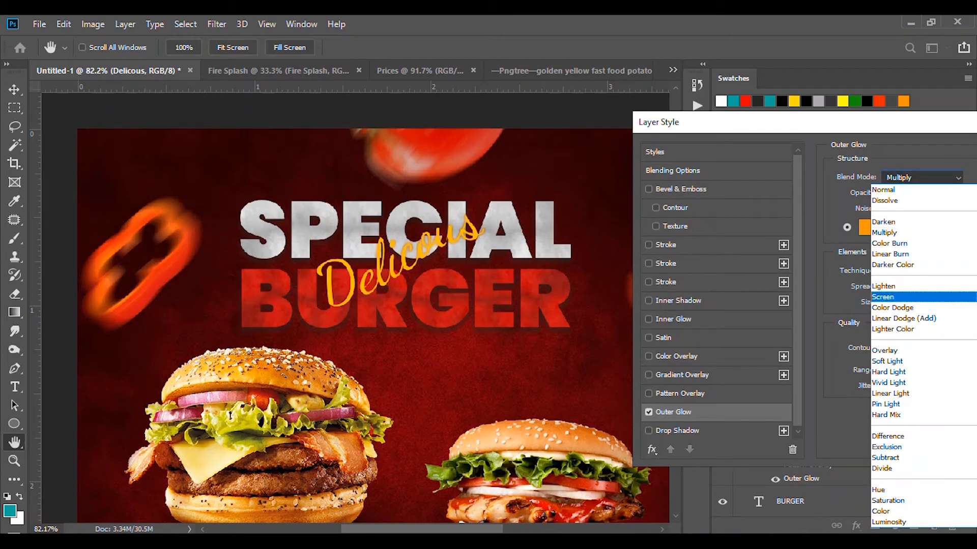
{"action": "left_click", "coordinate": [915, 296]}
{"action": "left_click", "coordinate": [936, 178]}
{"action": "left_click", "coordinate": [916, 362]}
{"action": "left_click", "coordinate": [936, 177]}
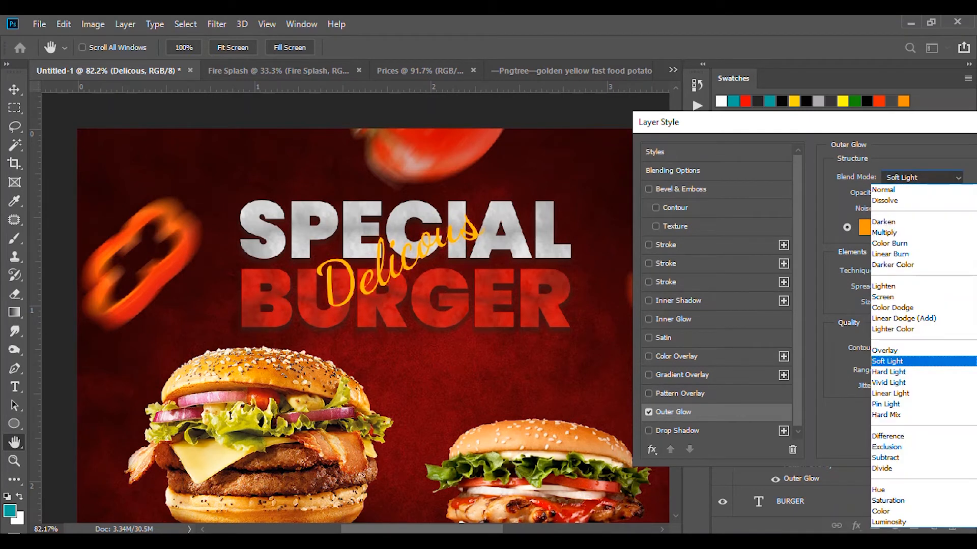
{"action": "left_click", "coordinate": [916, 296]}
{"action": "left_click_drag", "start_coordinate": [834, 122], "coordinate": [732, 109]}
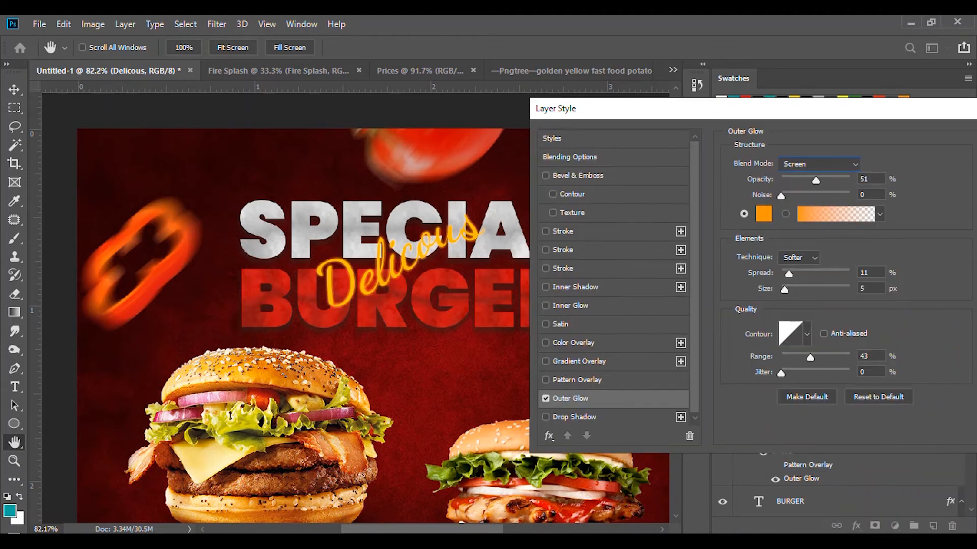
Give the outer glow a ring-shaped contour and lower its opacity to about 32%
{"action": "left_click", "coordinate": [807, 334]}
{"action": "left_click", "coordinate": [788, 390]}
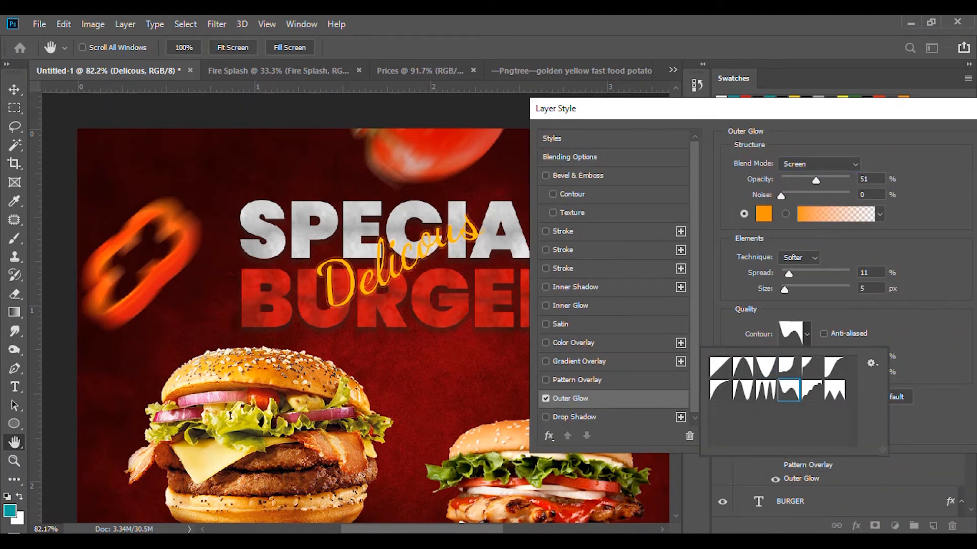
{"action": "left_click", "coordinate": [743, 391]}
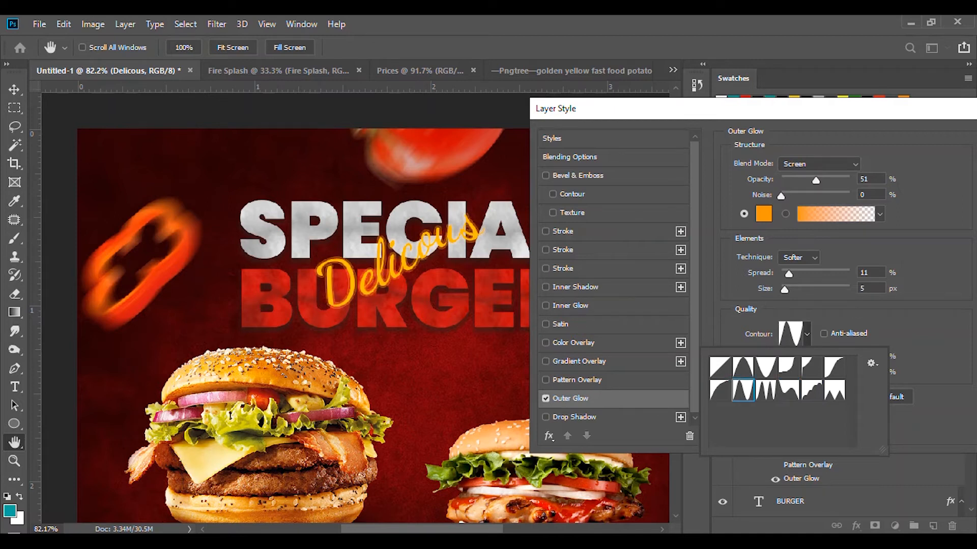
{"action": "left_click_drag", "start_coordinate": [815, 180], "coordinate": [794, 180]}
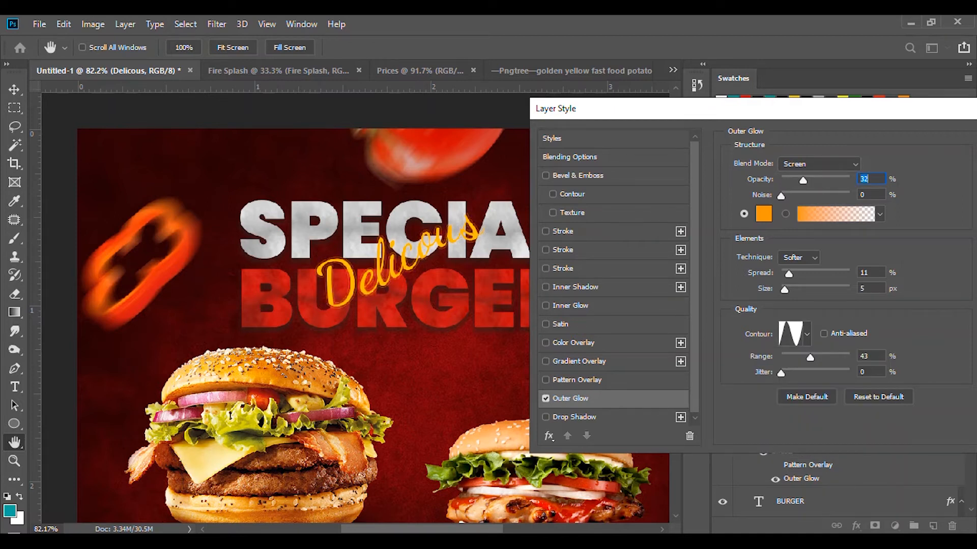
Finish the "Delicous" layer style with a linear-contour outer glow at about 52% opacity and an enabled drop shadow
{"action": "left_click", "coordinate": [806, 334]}
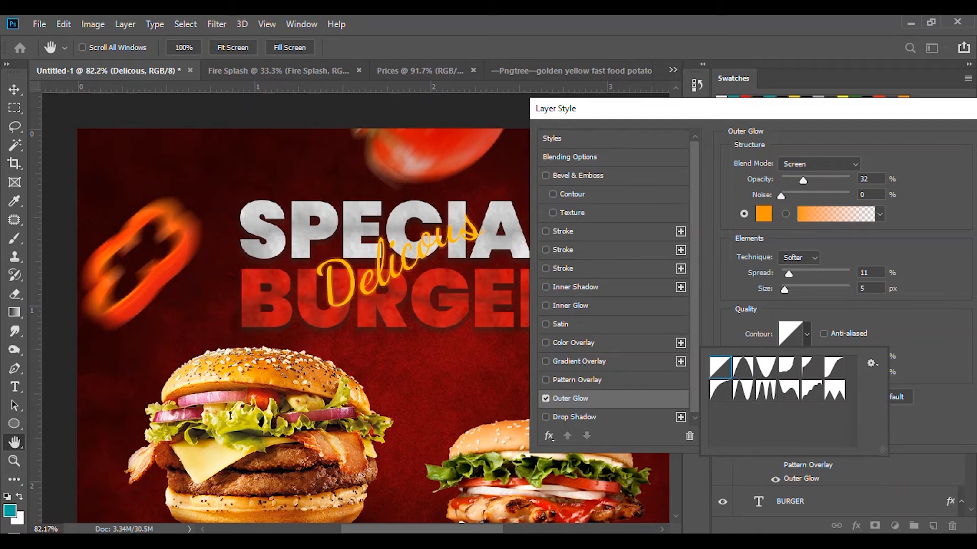
{"action": "left_click_drag", "start_coordinate": [803, 180], "coordinate": [825, 181]}
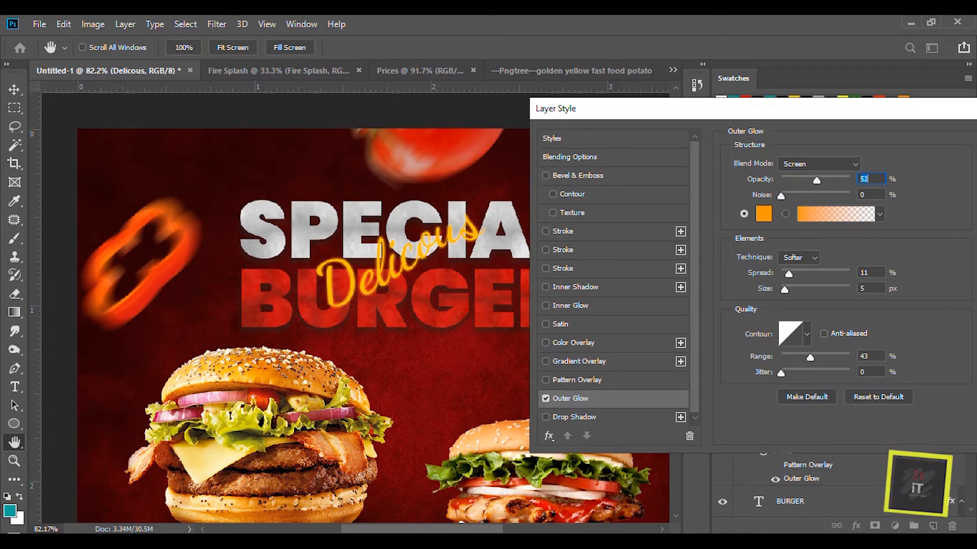
{"action": "left_click", "coordinate": [574, 417]}
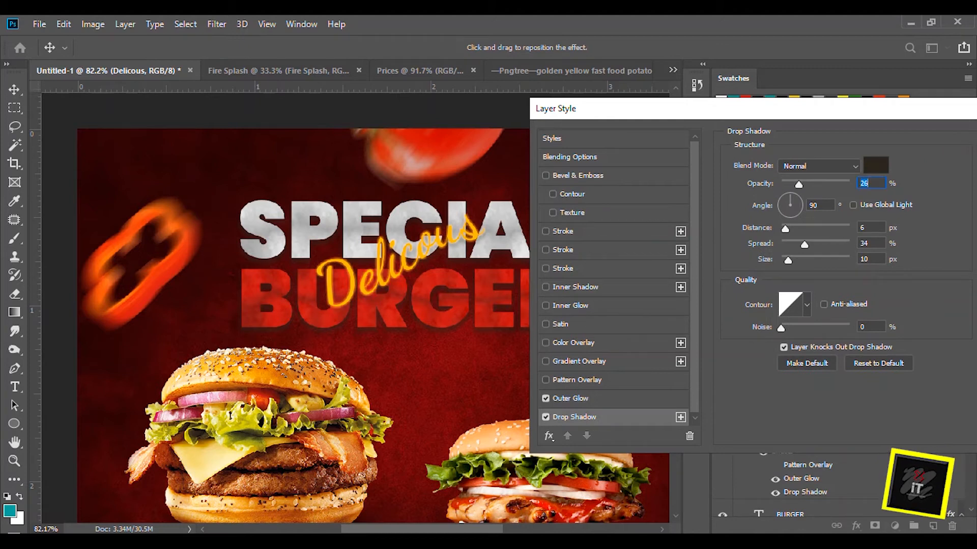
{"action": "left_click_drag", "start_coordinate": [763, 108], "coordinate": [402, 78]}
{"action": "left_click", "coordinate": [675, 108]}
{"action": "scroll", "coordinate": [433, 420], "scroll_direction": "down", "scroll_amount": 7}
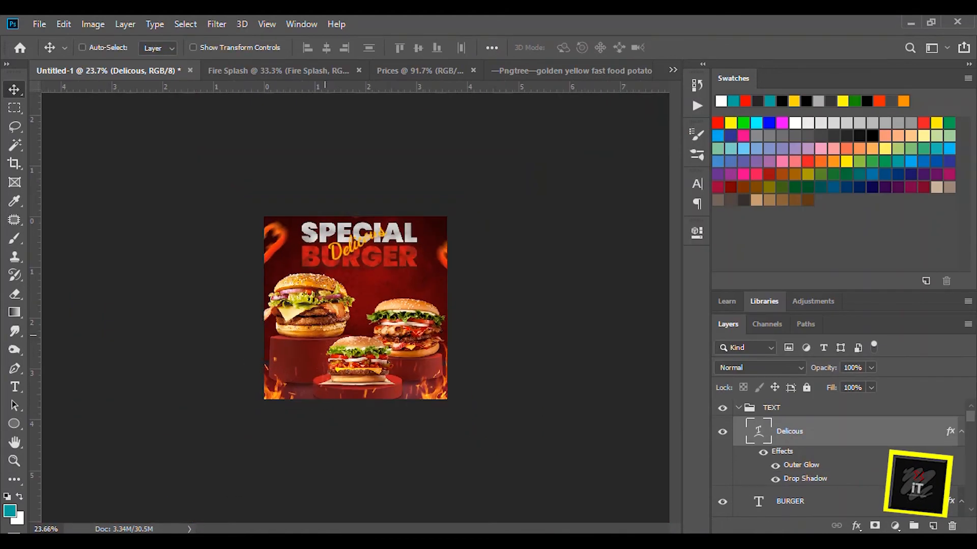
Collapse the TEXT group and bring the three burger price tags from the Prices document into the poster
{"action": "scroll", "coordinate": [433, 420], "scroll_direction": "up", "scroll_amount": 3}
{"action": "left_click", "coordinate": [738, 407]}
{"action": "scroll", "coordinate": [834, 458], "scroll_direction": "down", "scroll_amount": 3}
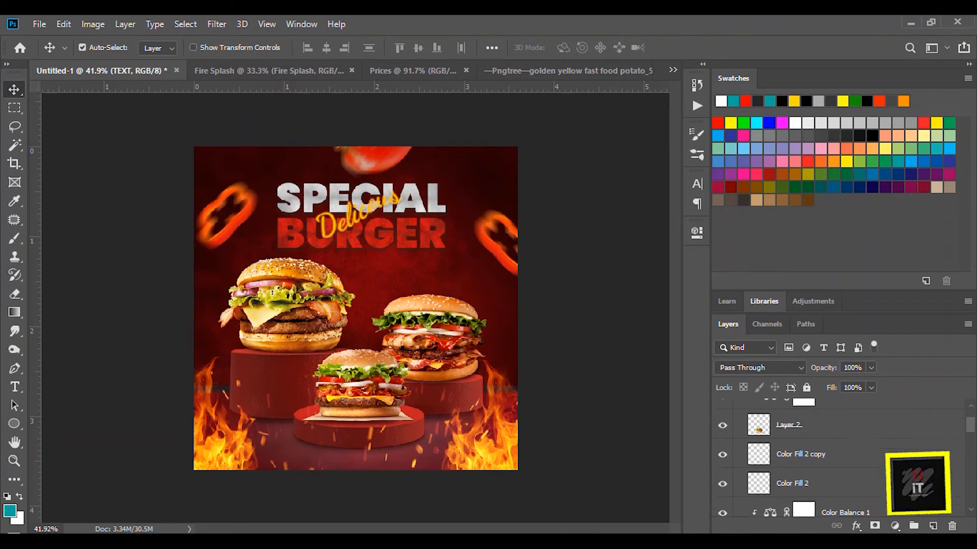
{"action": "scroll", "coordinate": [834, 458], "scroll_direction": "up", "scroll_amount": 3}
{"action": "left_click", "coordinate": [412, 71]}
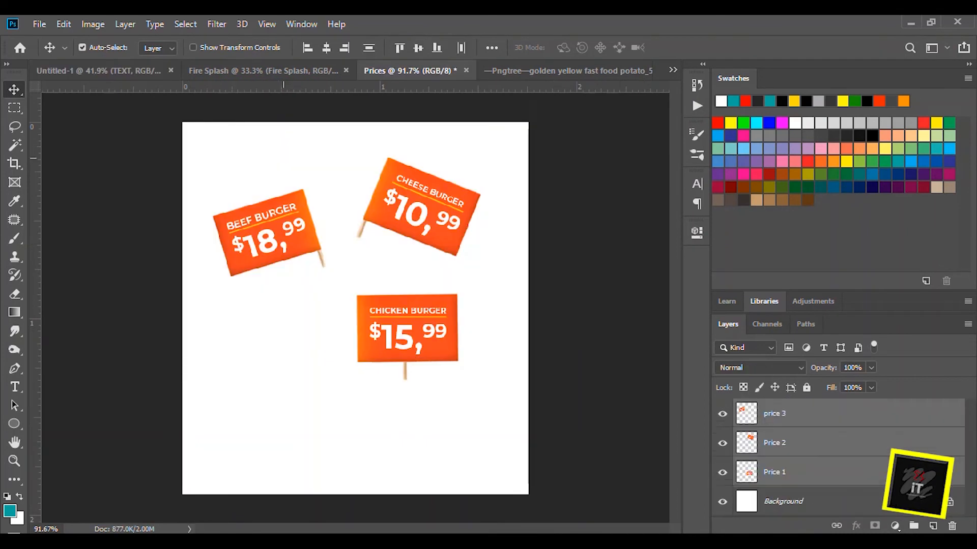
{"action": "left_click_drag", "start_coordinate": [390, 212], "coordinate": [482, 283]}
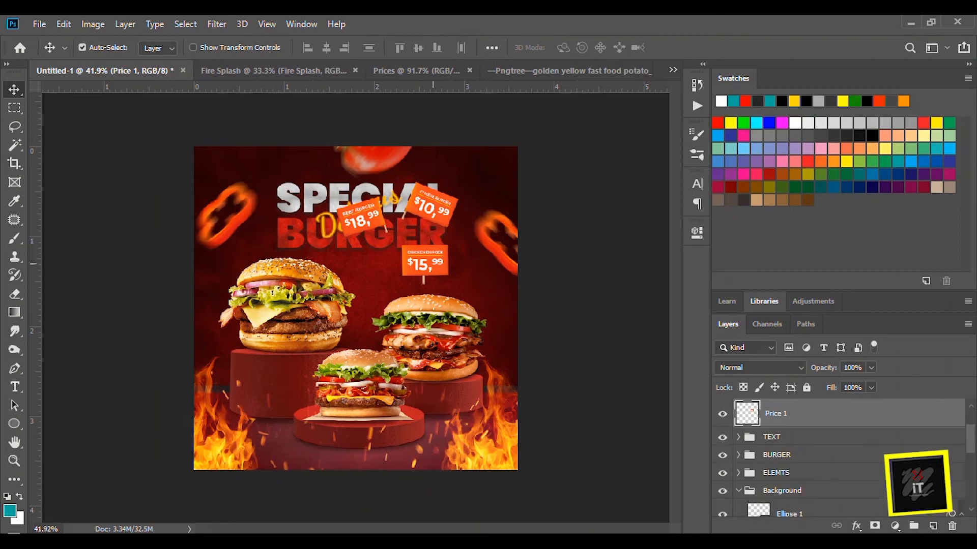
Try the $15,99 Chicken Burger tag above the front burger, with its Price 1 layer directly below Layer 2
{"action": "left_click_drag", "start_coordinate": [425, 262], "coordinate": [356, 334]}
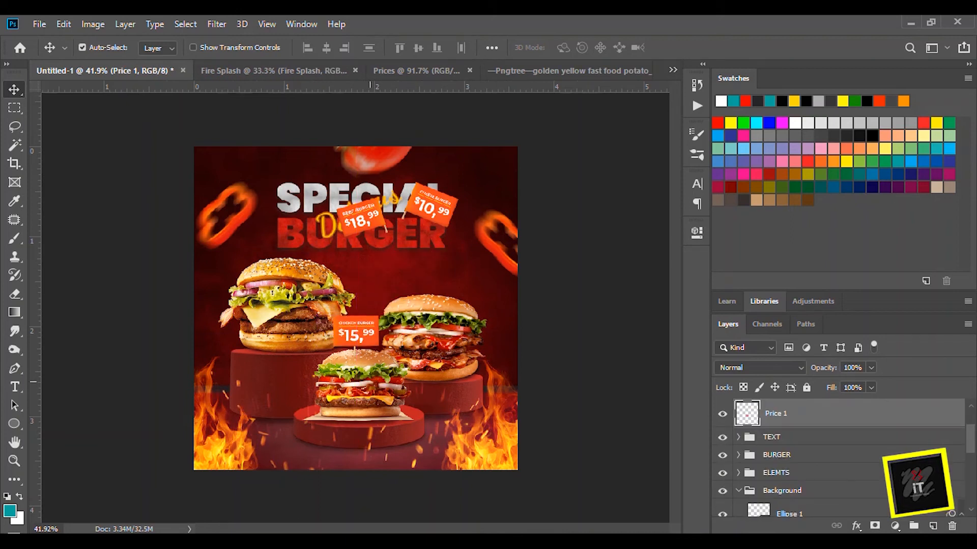
{"action": "left_click", "coordinate": [371, 381]}
{"action": "left_click_drag", "start_coordinate": [778, 408], "coordinate": [784, 486]}
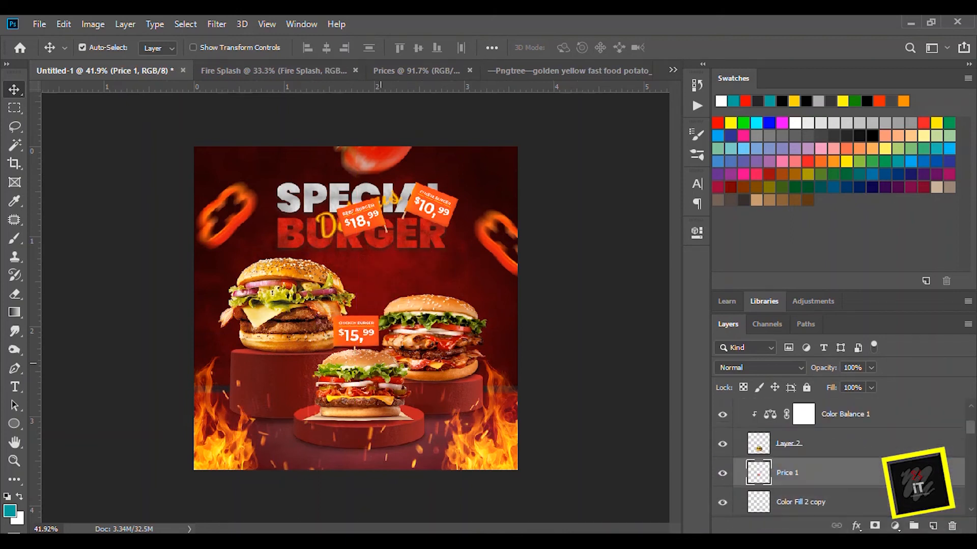
Tilt the Chicken Burger tag counterclockwise, move it above the right-hand burger and place its layer directly above Color Fill 3
{"action": "scroll", "coordinate": [357, 318], "scroll_direction": "up", "scroll_amount": 5}
{"action": "key", "text": "ctrl+t"}
{"action": "left_click_drag", "start_coordinate": [405, 304], "coordinate": [386, 286]}
{"action": "left_click_drag", "start_coordinate": [363, 334], "coordinate": [431, 227]}
{"action": "key", "text": "Return"}
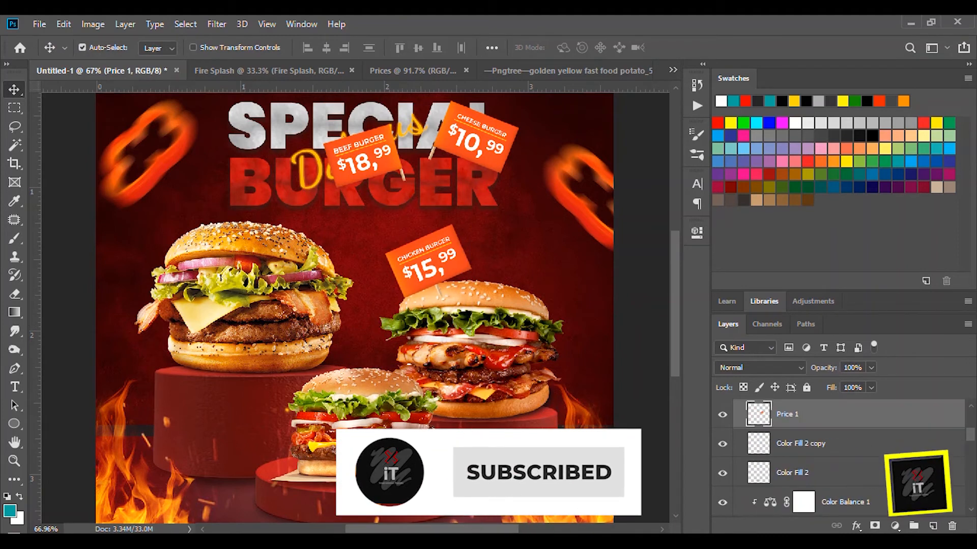
{"action": "mouse_move", "coordinate": [804, 414]}
{"action": "left_mouse_down"}
{"action": "mouse_move", "coordinate": [804, 526]}
{"action": "mouse_move", "coordinate": [803, 413]}
{"action": "left_mouse_up"}
{"action": "left_click_drag", "start_coordinate": [443, 260], "coordinate": [441, 251]}
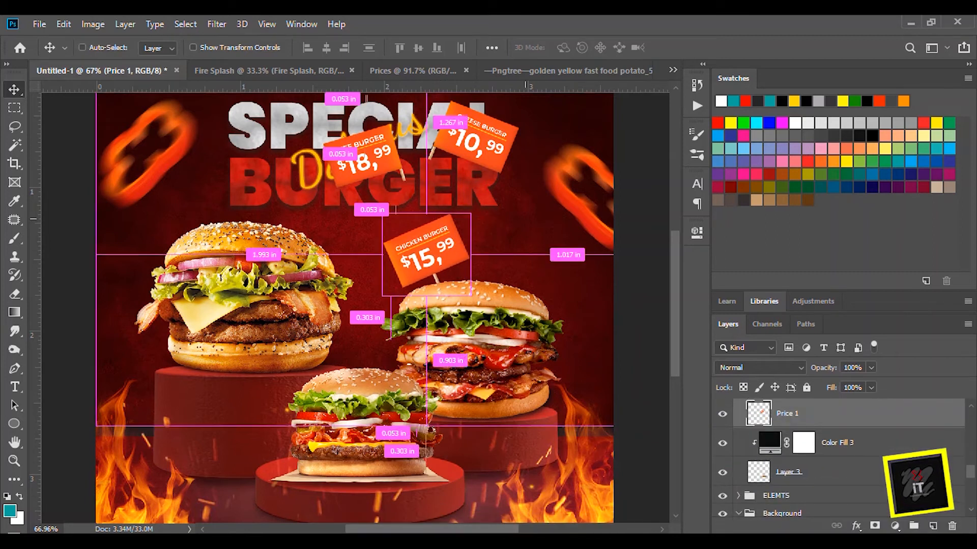
Rotate the Chicken Burger tag clockwise until it leans slightly, and seat its stick at the top of the right-hand burger's bun
{"action": "key", "text": "ctrl+t"}
{"action": "left_click_drag", "start_coordinate": [496, 197], "coordinate": [522, 230]}
{"action": "left_click_drag", "start_coordinate": [446, 254], "coordinate": [512, 246]}
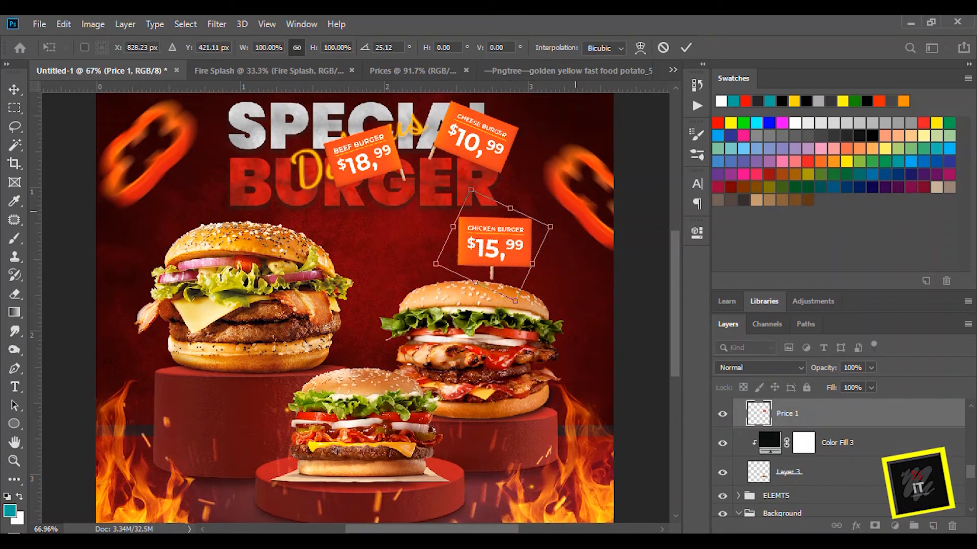
{"action": "left_click_drag", "start_coordinate": [539, 203], "coordinate": [548, 216]}
{"action": "left_click_drag", "start_coordinate": [511, 249], "coordinate": [512, 251]}
{"action": "left_click_drag", "start_coordinate": [547, 214], "coordinate": [544, 209]}
{"action": "left_click_drag", "start_coordinate": [509, 248], "coordinate": [504, 248]}
{"action": "left_click", "coordinate": [685, 47]}
Move the Price 2 layer into the BURGER group, between Color Balance 1 and Layer 2
{"action": "scroll", "coordinate": [793, 440], "scroll_direction": "up", "scroll_amount": 10}
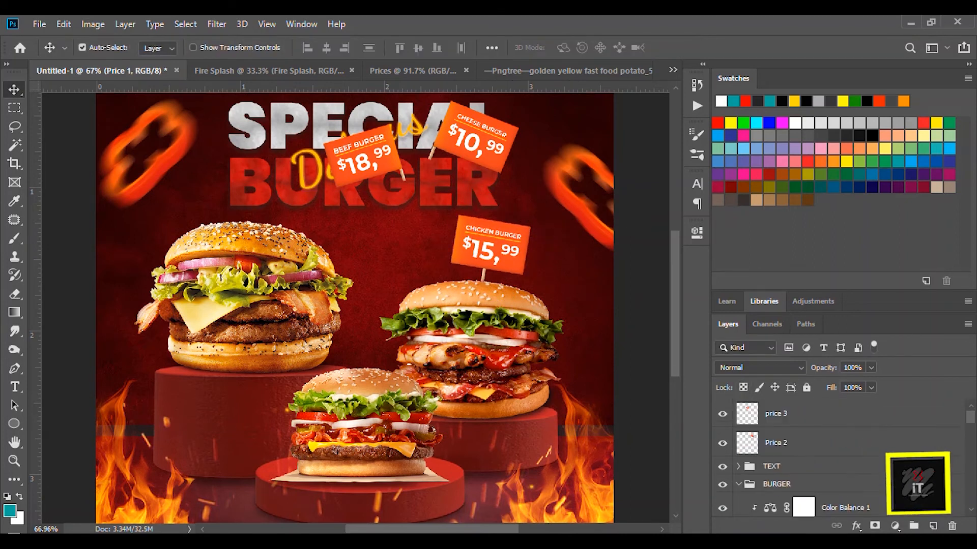
{"action": "left_click", "coordinate": [794, 443]}
{"action": "mouse_move", "coordinate": [788, 443]}
{"action": "left_mouse_down"}
{"action": "mouse_move", "coordinate": [788, 504]}
{"action": "mouse_move", "coordinate": [789, 458]}
{"action": "left_mouse_up"}
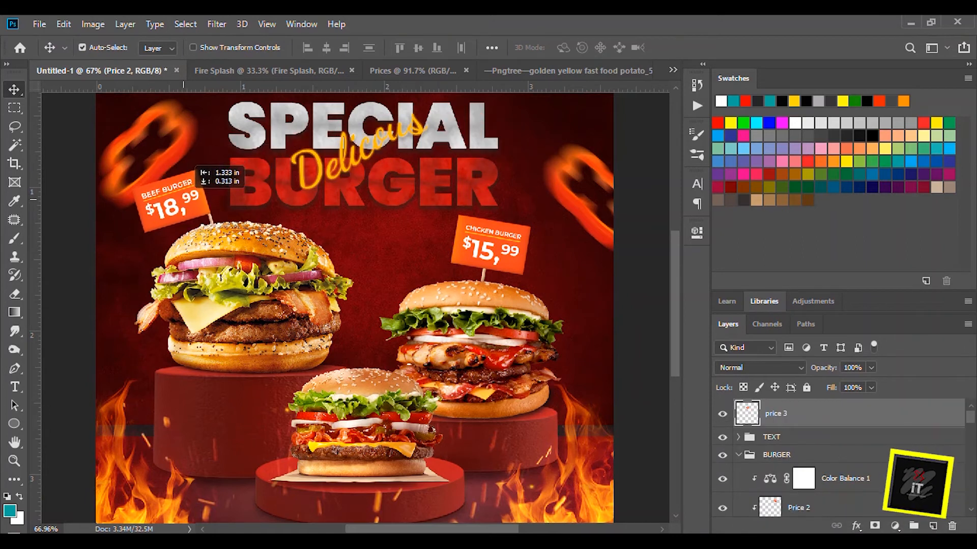
Position the $18,99 Beef Burger tag at the upper left of the left-hand burger and place its price 3 layer directly below Layer 1
{"action": "left_click_drag", "start_coordinate": [181, 164], "coordinate": [185, 164]}
{"action": "left_click_drag", "start_coordinate": [788, 413], "coordinate": [789, 437]}
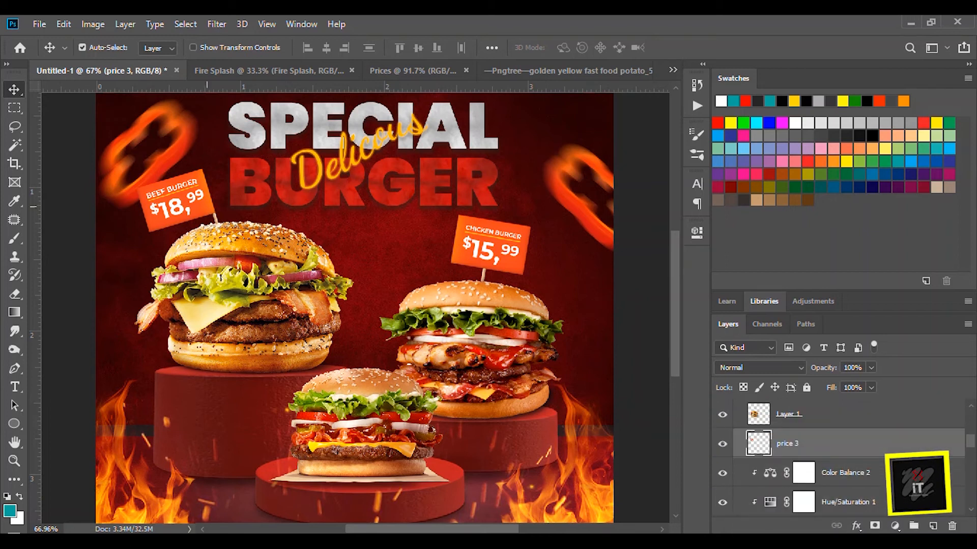
{"action": "left_click_drag", "start_coordinate": [199, 167], "coordinate": [185, 167]}
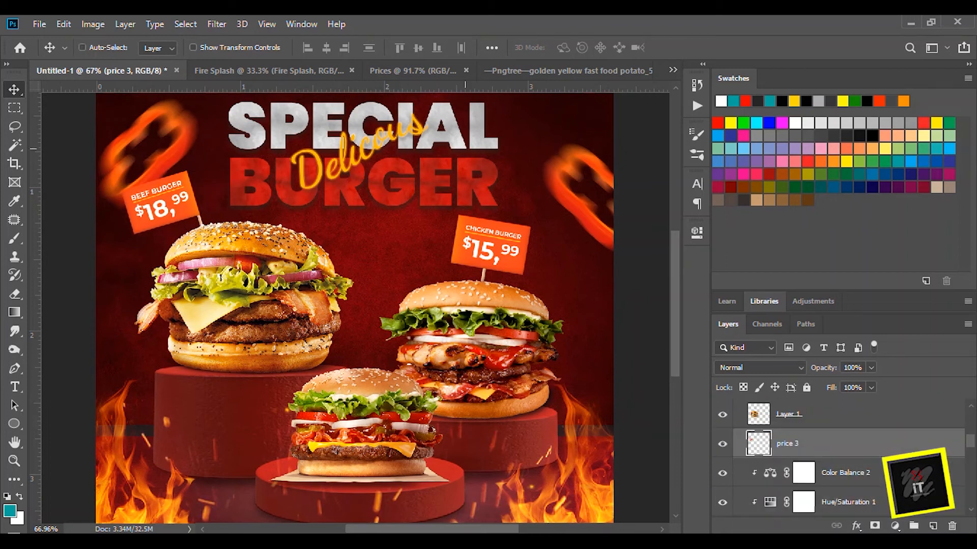
Examine the layer order inside the BURGER group and check the price 3 layer by toggling its visibility
{"action": "scroll", "coordinate": [839, 458], "scroll_direction": "up", "scroll_amount": 5}
{"action": "scroll", "coordinate": [839, 457], "scroll_direction": "down", "scroll_amount": 5}
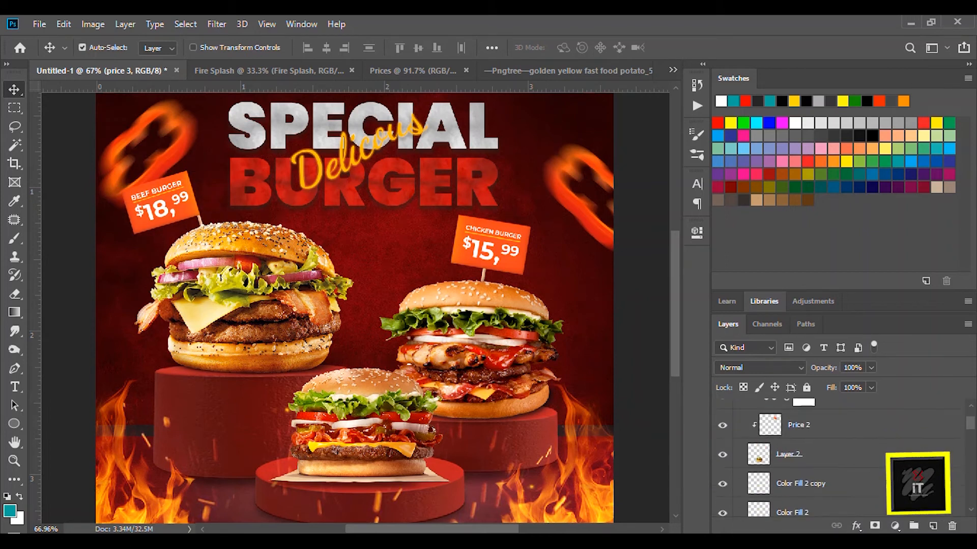
{"action": "scroll", "coordinate": [839, 458], "scroll_direction": "up", "scroll_amount": 5}
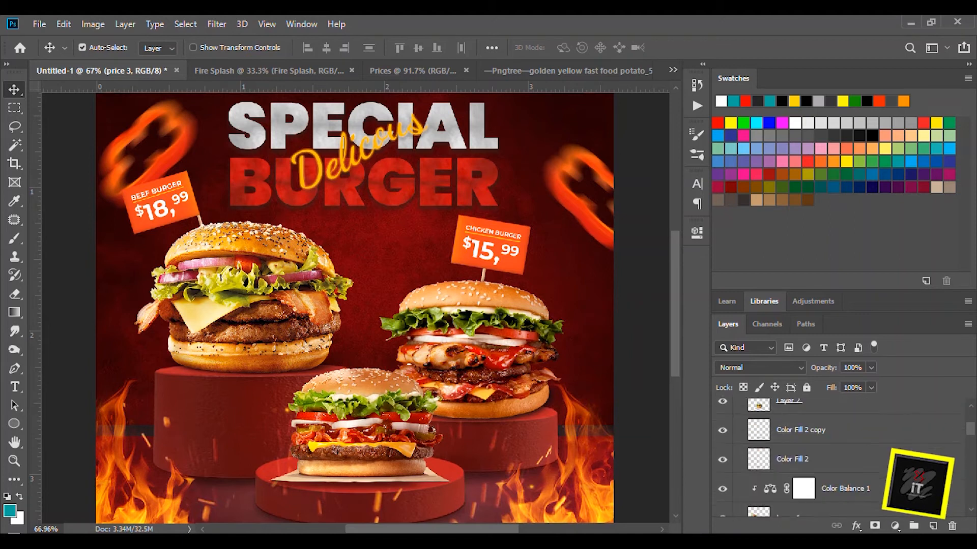
{"action": "left_click", "coordinate": [739, 408]}
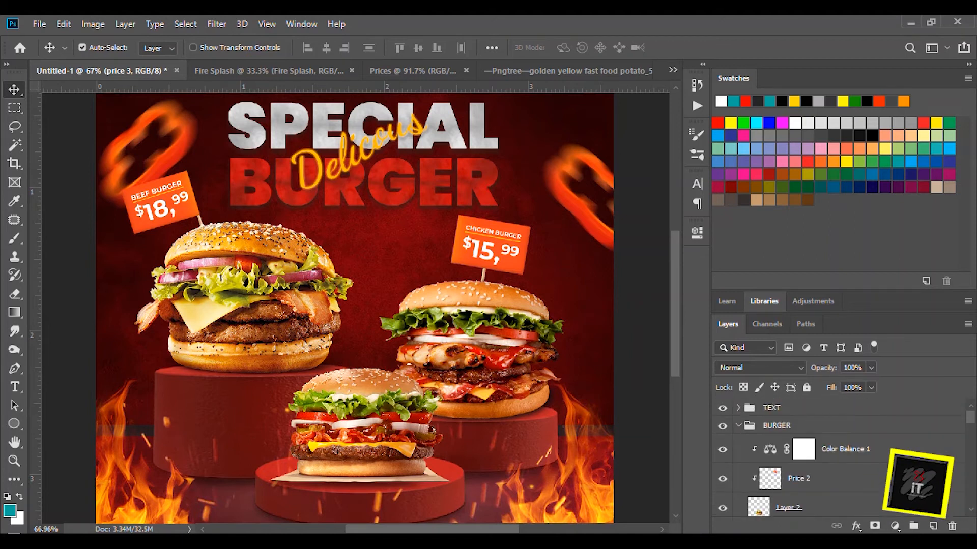
{"action": "left_click", "coordinate": [777, 426]}
{"action": "scroll", "coordinate": [814, 458], "scroll_direction": "down", "scroll_amount": 5}
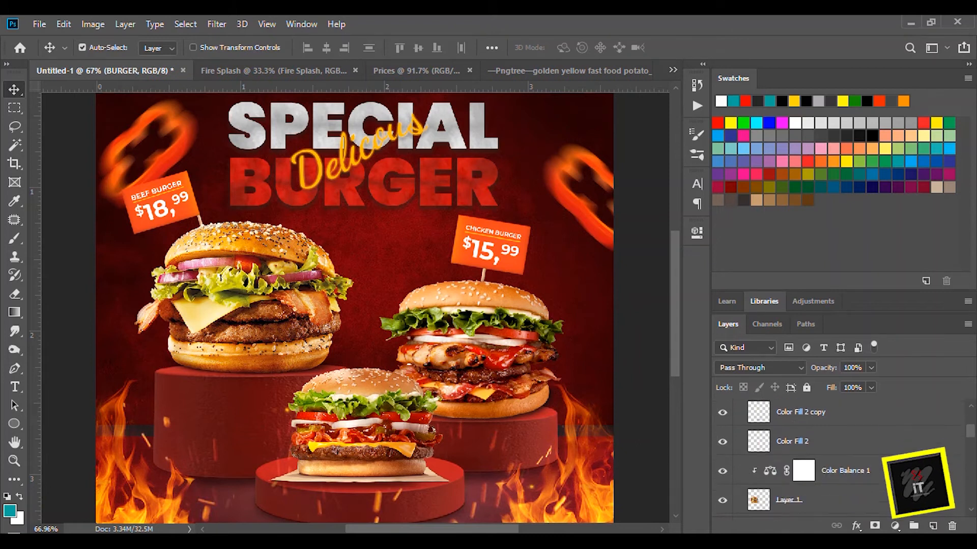
{"action": "left_click", "coordinate": [787, 477]}
{"action": "left_click", "coordinate": [723, 476]}
{"action": "left_click", "coordinate": [722, 476]}
{"action": "scroll", "coordinate": [814, 458], "scroll_direction": "down", "scroll_amount": 7}
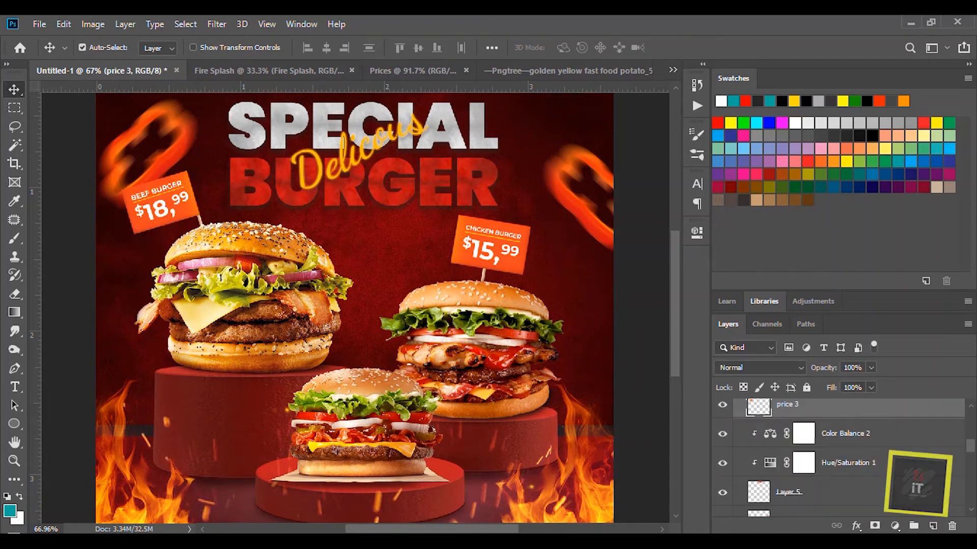
{"action": "scroll", "coordinate": [813, 458], "scroll_direction": "up", "scroll_amount": 6}
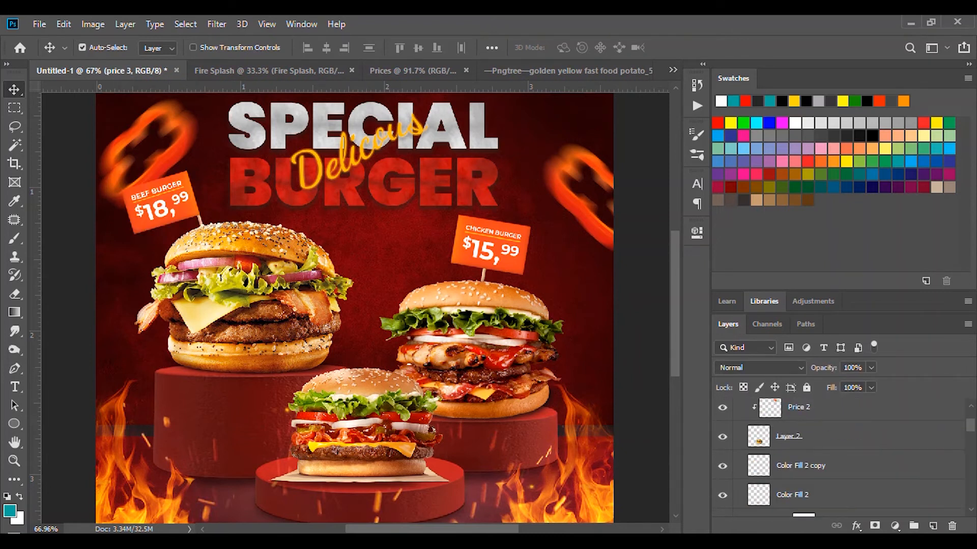
Release Price 2 from its clipping mask, then move the $10,99 Cheese Burger tag above the front burger and rotate it counterclockwise
{"action": "left_click", "coordinate": [799, 443]}
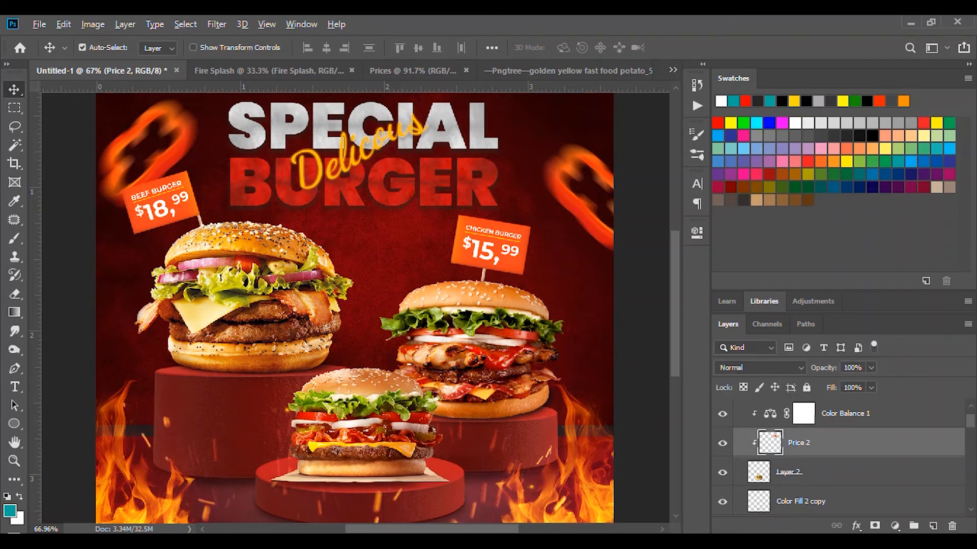
{"action": "key", "text": "ctrl+alt+g"}
{"action": "left_click", "coordinate": [490, 139]}
{"action": "left_click_drag", "start_coordinate": [504, 129], "coordinate": [460, 331]}
{"action": "key", "text": "ctrl+t"}
{"action": "left_click_drag", "start_coordinate": [399, 346], "coordinate": [387, 339]}
{"action": "key", "text": "Return"}
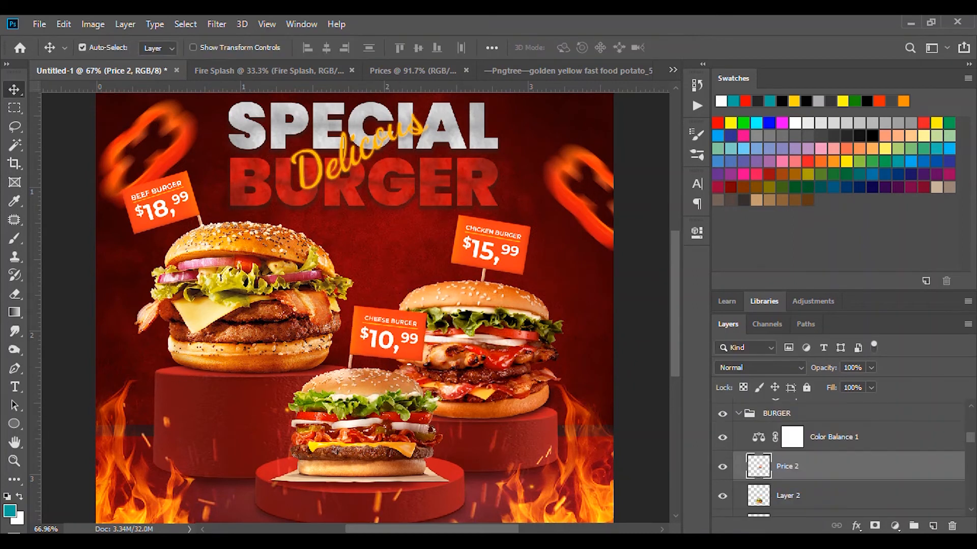
Place the Price 2 layer directly below Layer 2 and clip Color Balance 1 to Layer 2
{"action": "left_click_drag", "start_coordinate": [813, 467], "coordinate": [814, 511]}
{"action": "left_click", "coordinate": [844, 437]}
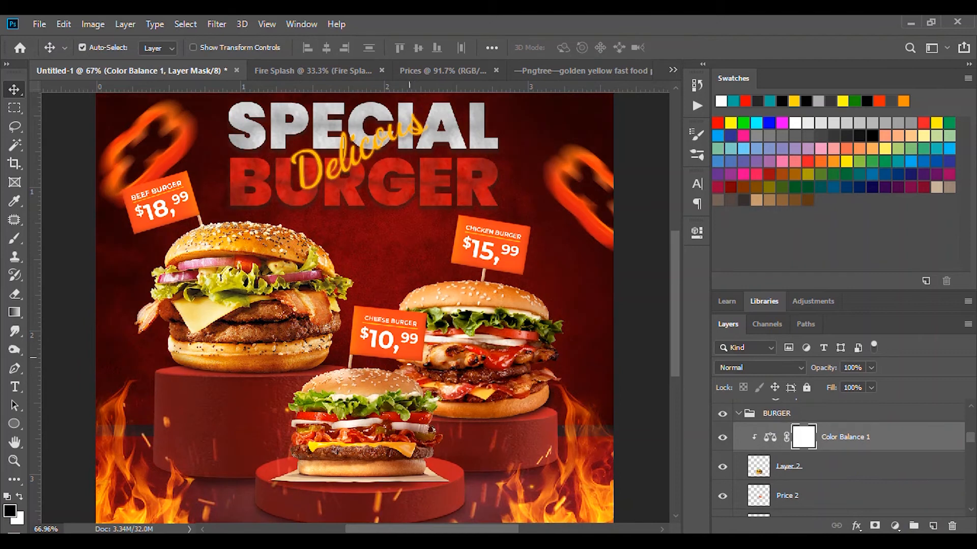
Nudge the Cheese Burger tag and rotate it slightly counterclockwise so its stick sits in the front burger's bun
{"action": "left_click_drag", "start_coordinate": [365, 334], "coordinate": [364, 337]}
{"action": "key", "text": "ctrl+t"}
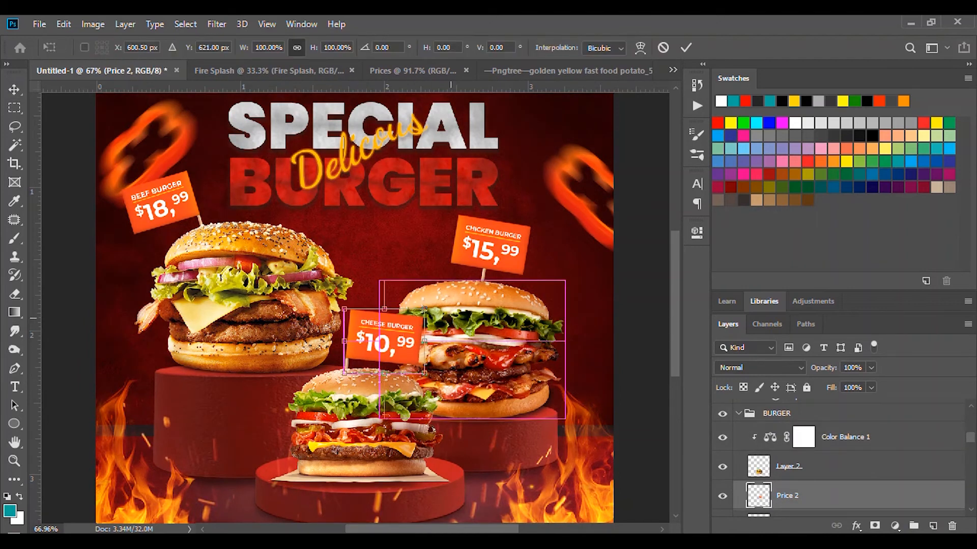
{"action": "left_click_drag", "start_coordinate": [444, 306], "coordinate": [438, 296]}
{"action": "left_click_drag", "start_coordinate": [393, 340], "coordinate": [393, 336]}
{"action": "left_click", "coordinate": [686, 48]}
Shift the blurred pepper slice beside the headline up and left toward the poster's left edge, clear of the Beef Burger tag
{"action": "scroll", "coordinate": [422, 287], "scroll_direction": "down", "scroll_amount": 5}
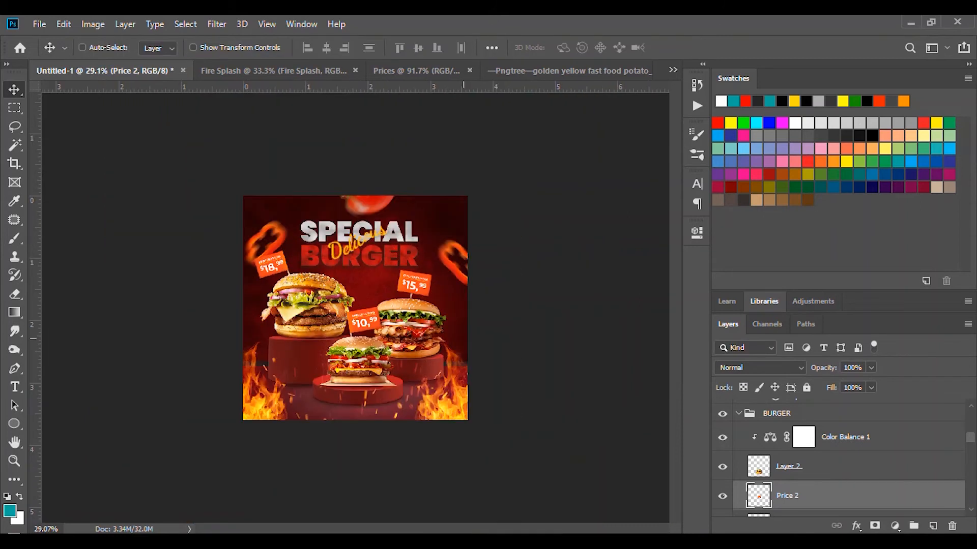
{"action": "scroll", "coordinate": [184, 183], "scroll_direction": "up", "scroll_amount": 3}
{"action": "left_click_drag", "start_coordinate": [248, 205], "coordinate": [232, 188]}
Collapse the BURGER group and duplicate the Fire Splash sparks upward over the headline area
{"action": "scroll", "coordinate": [814, 458], "scroll_direction": "up", "scroll_amount": 5}
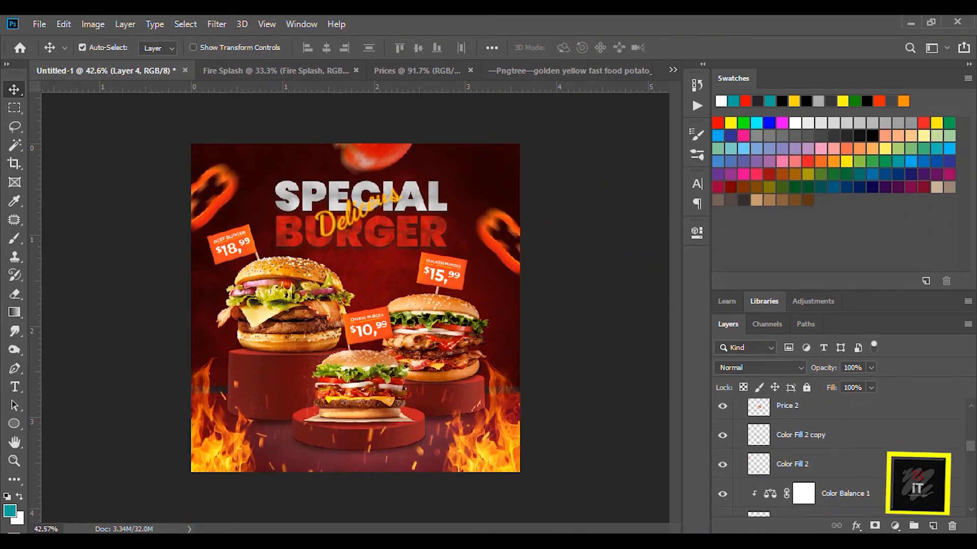
{"action": "left_click", "coordinate": [738, 413]}
{"action": "left_click", "coordinate": [421, 452]}
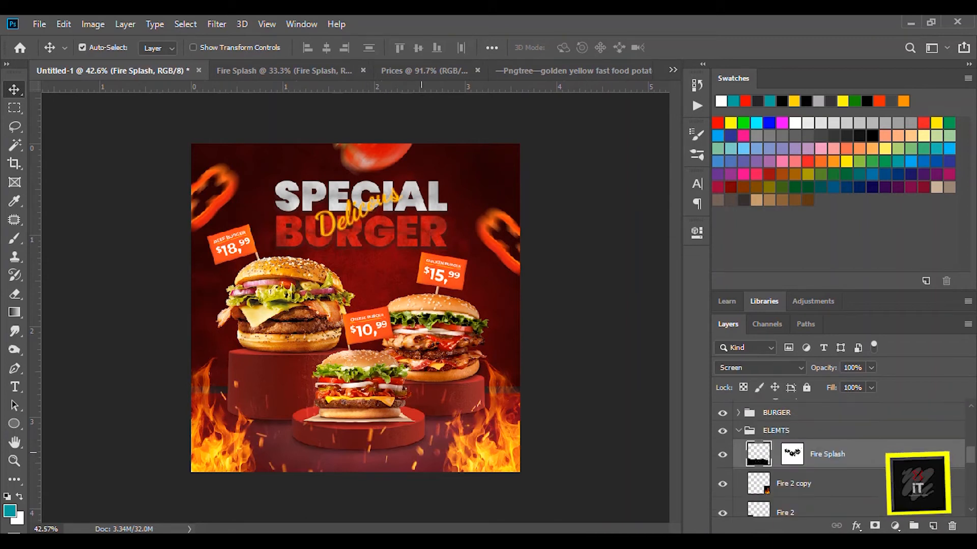
{"action": "left_click_drag", "start_coordinate": [421, 452], "coordinate": [423, 217]}
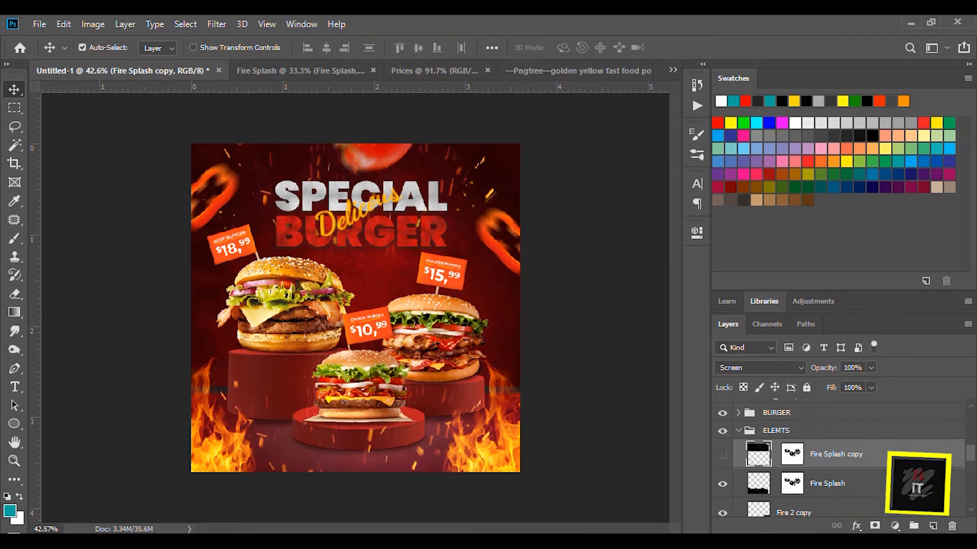
Scale the Fire Splash copy to about 106% and center it across the upper part of the poster
{"action": "key", "text": "ctrl+t"}
{"action": "left_click_drag", "start_coordinate": [506, 253], "coordinate": [582, 315]}
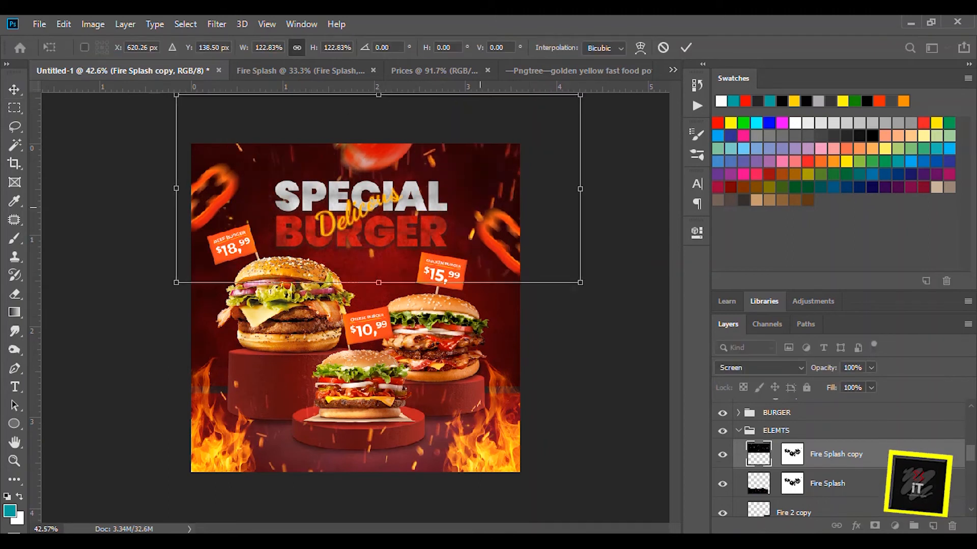
{"action": "left_click_drag", "start_coordinate": [479, 210], "coordinate": [437, 240]}
{"action": "left_click_drag", "start_coordinate": [442, 203], "coordinate": [455, 160]}
{"action": "left_click_drag", "start_coordinate": [554, 172], "coordinate": [523, 172]}
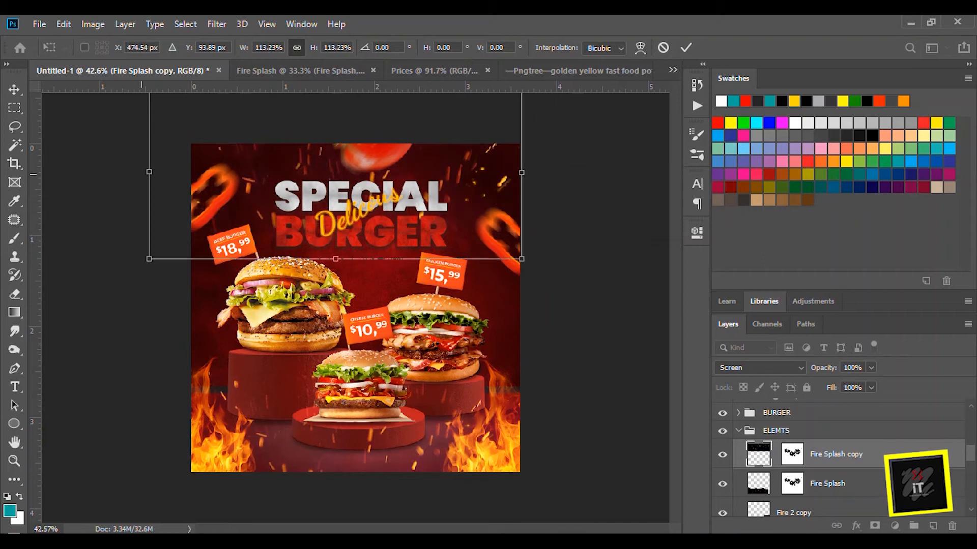
{"action": "left_click_drag", "start_coordinate": [150, 171], "coordinate": [177, 172]}
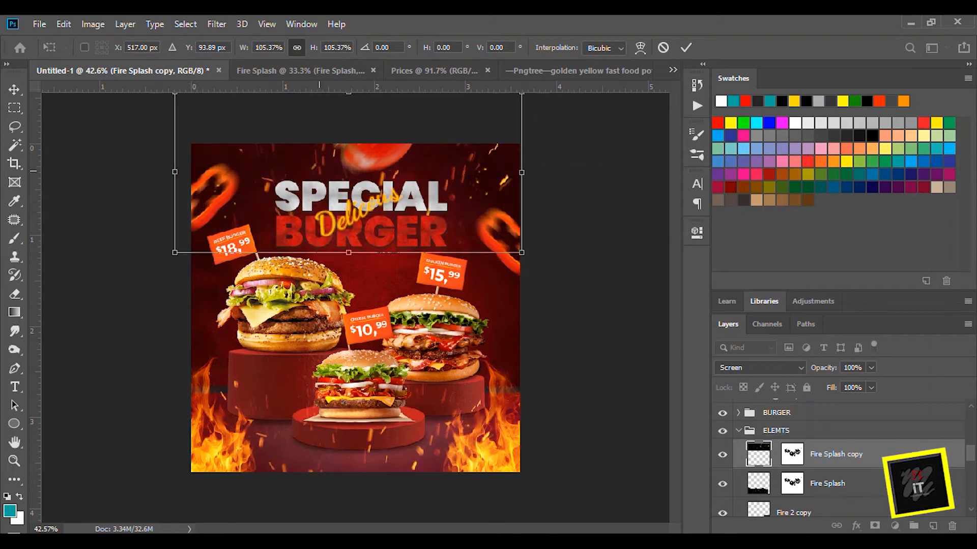
{"action": "left_click_drag", "start_coordinate": [320, 174], "coordinate": [325, 188]}
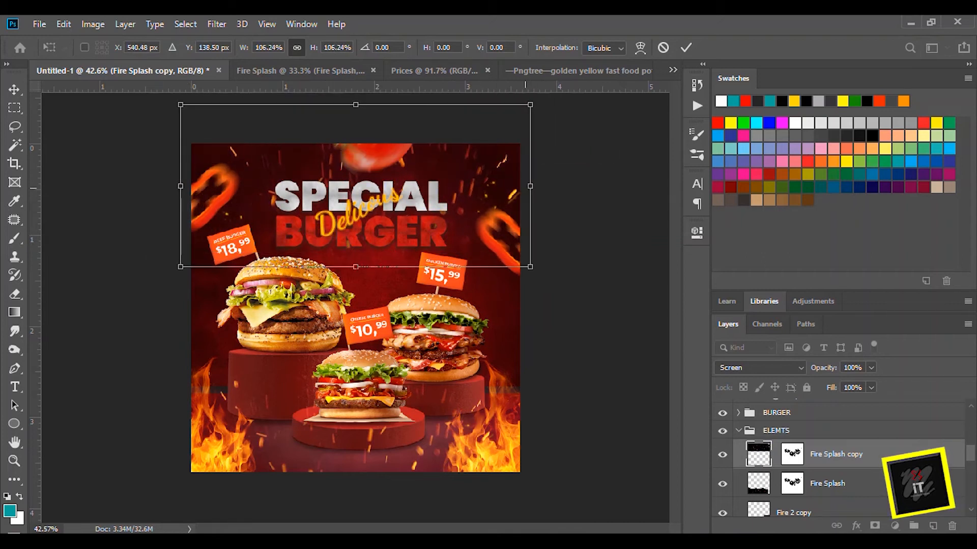
{"action": "key", "text": "Return"}
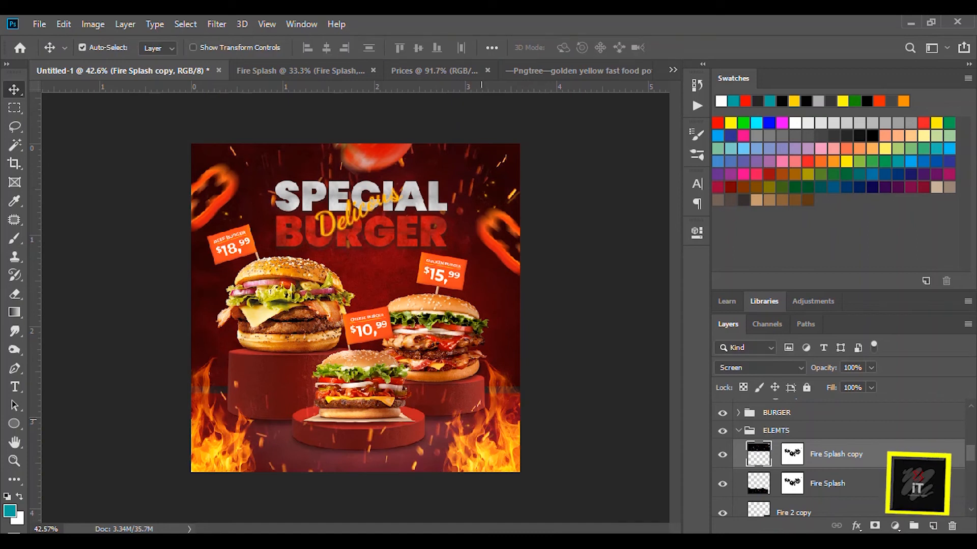
Bring the single french fry from the Pngtree potato image into the poster document
{"action": "key", "text": "ctrl+Tab"}
{"action": "key", "text": "ctrl+Tab"}
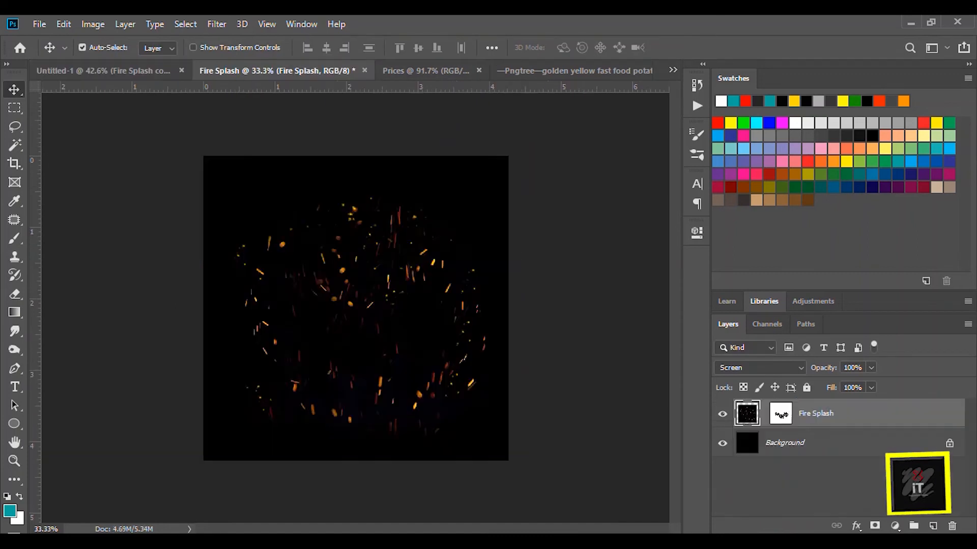
{"action": "key", "text": "ctrl+Tab"}
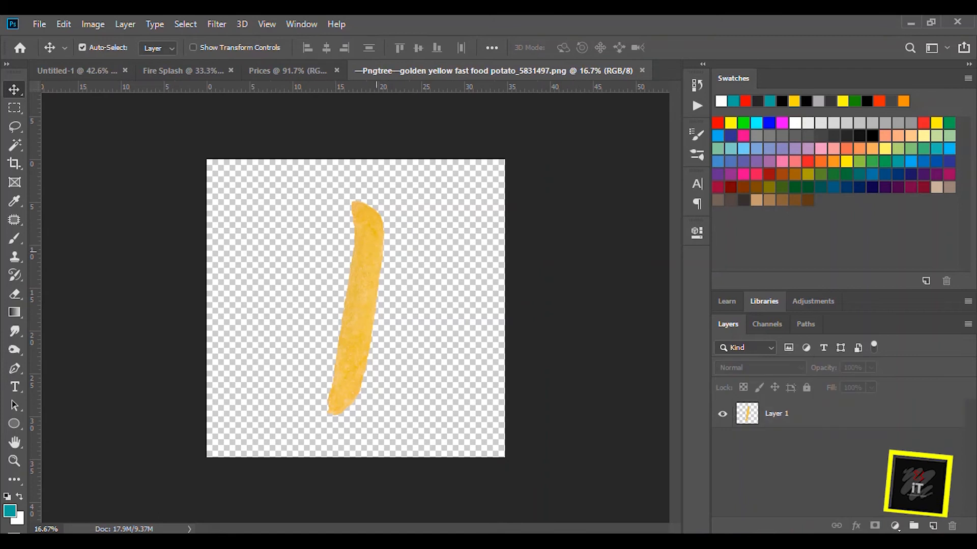
{"action": "key", "text": "ctrl+Tab"}
{"action": "left_click_drag", "start_coordinate": [356, 307], "coordinate": [367, 253]}
Scale the fry to about 8.6%, rotate it about 53°, and place it diagonally beneath the BURGER headline
{"action": "key", "text": "ctrl+t"}
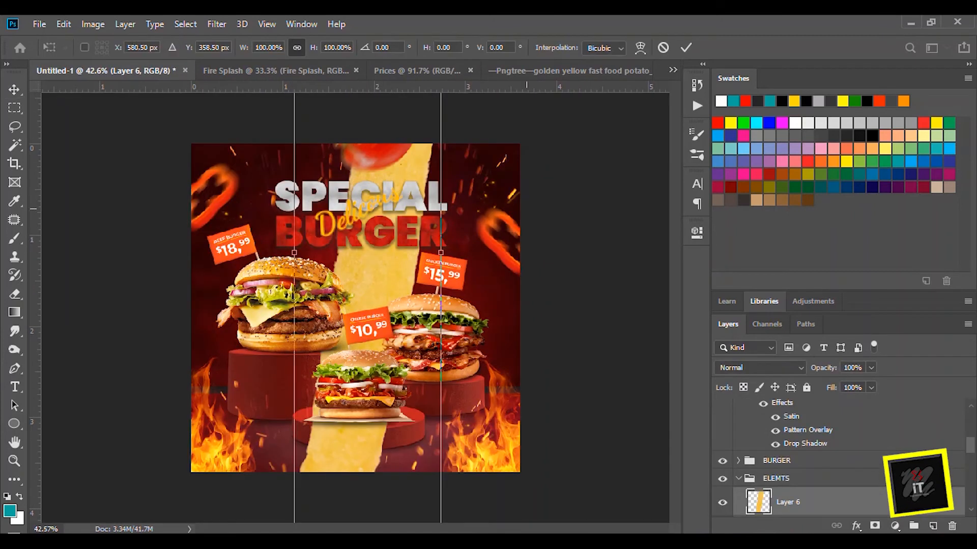
{"action": "left_click_drag", "start_coordinate": [514, 111], "coordinate": [589, 280]}
{"action": "scroll", "coordinate": [605, 132], "scroll_direction": "down", "scroll_amount": 2}
{"action": "left_click_drag", "start_coordinate": [546, 124], "coordinate": [353, 272]}
{"action": "left_click_drag", "start_coordinate": [302, 333], "coordinate": [399, 288]}
{"action": "left_click_drag", "start_coordinate": [450, 227], "coordinate": [373, 284]}
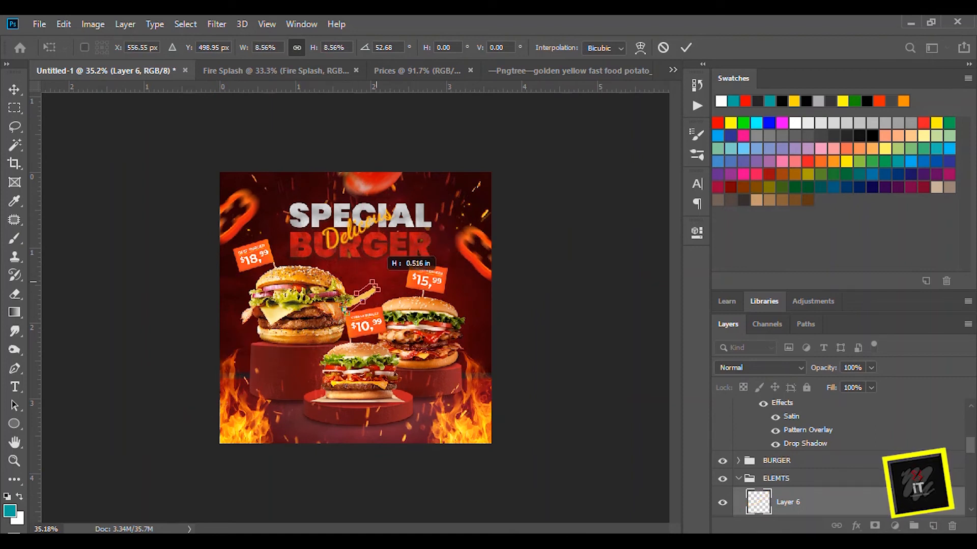
{"action": "scroll", "coordinate": [372, 284], "scroll_direction": "up", "scroll_amount": 3}
{"action": "key", "text": "Return"}
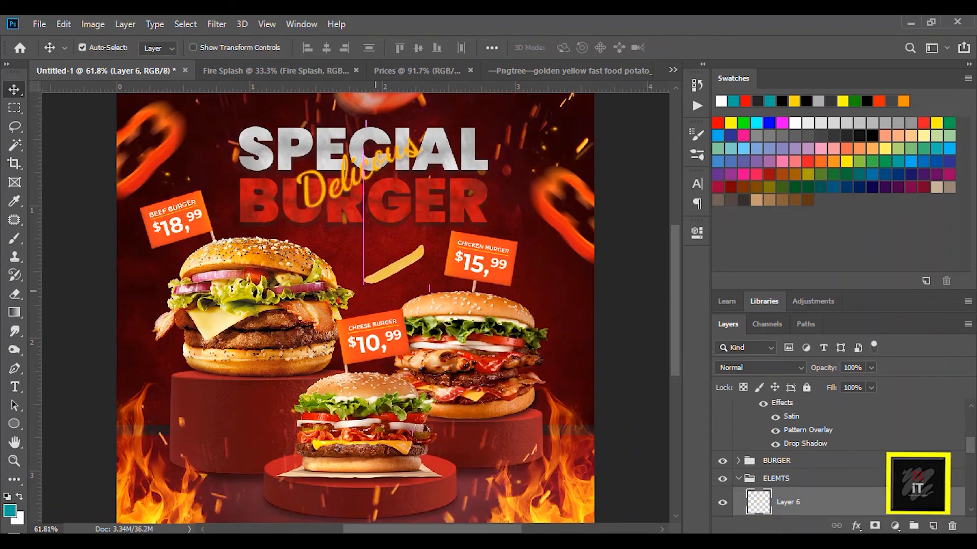
Duplicate the fry and flip the copy horizontally beside the S of SPECIAL
{"action": "left_click_drag", "start_coordinate": [503, 217], "coordinate": [326, 109]}
{"action": "key", "text": "ctrl+j"}
{"action": "key", "text": "ctrl+t"}
{"action": "right_click", "coordinate": [402, 214]}
{"action": "left_click", "coordinate": [427, 395]}
{"action": "key", "text": "Return"}
Duplicate the fry twice more, placing one copy above SPECIAL and the other above the Cheese Burger tag
{"action": "key", "text": "ctrl+j"}
{"action": "key", "text": "ctrl+t"}
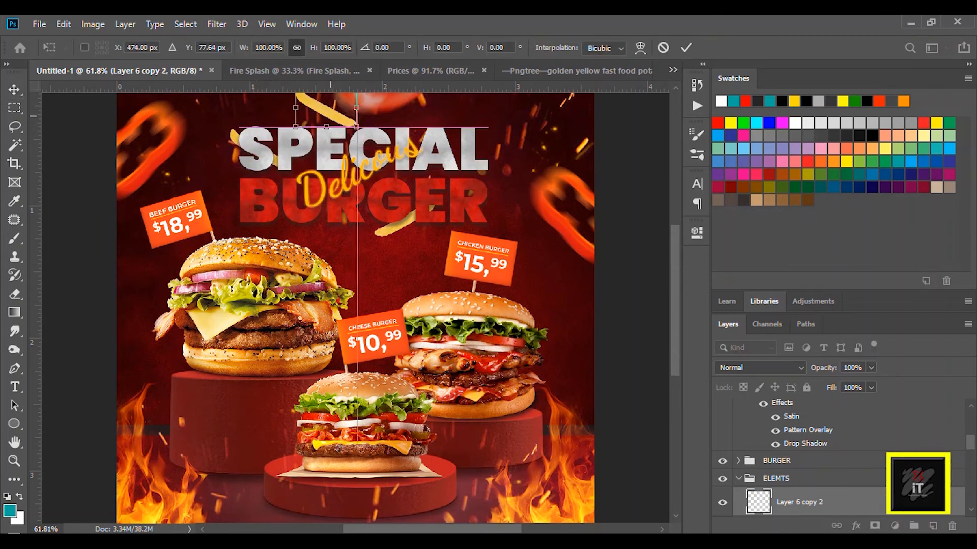
{"action": "scroll", "coordinate": [357, 299], "scroll_direction": "down", "scroll_amount": 3, "text": "alt"}
{"action": "left_click_drag", "start_coordinate": [387, 145], "coordinate": [398, 305]}
{"action": "key", "text": "Return"}
{"action": "key", "text": "ctrl+j"}
{"action": "key", "text": "ctrl+t"}
{"action": "key", "text": "Return"}
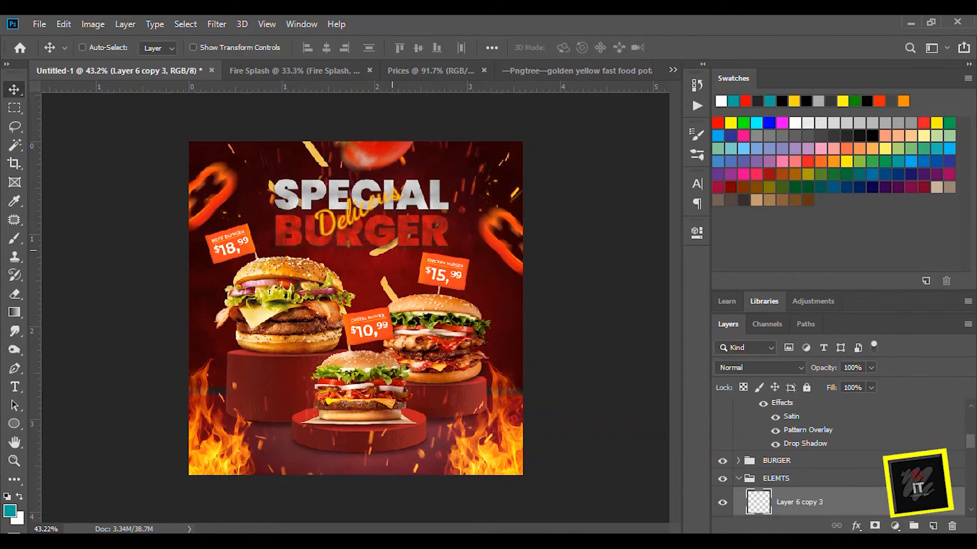
Duplicate the fry again and flip the copy horizontally above the final L of SPECIAL
{"action": "key", "text": "ctrl+j"}
{"action": "key", "text": "ctrl+t"}
{"action": "left_click_drag", "start_coordinate": [396, 297], "coordinate": [440, 178]}
{"action": "right_click", "coordinate": [454, 150]}
{"action": "left_click", "coordinate": [497, 329]}
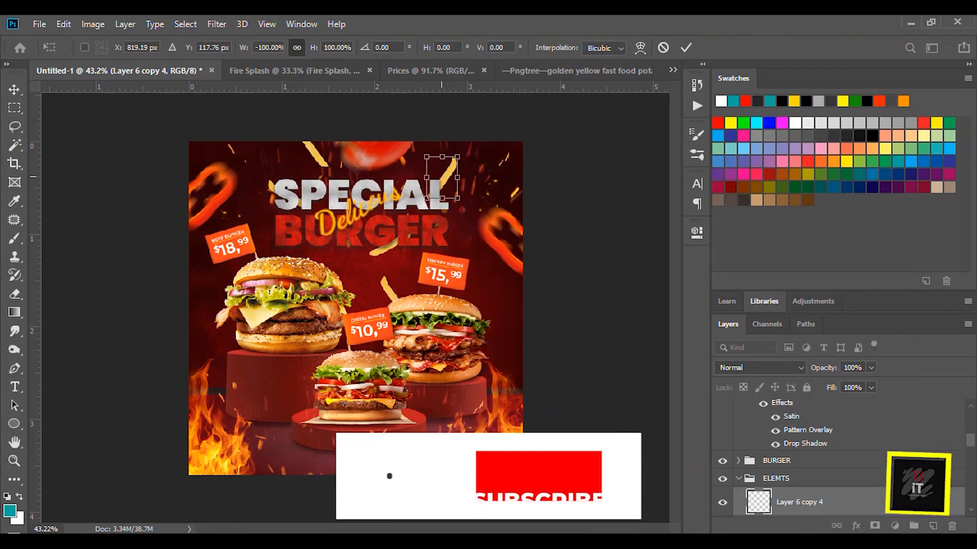
{"action": "key", "text": "Return"}
Add a fry copy behind the Beef Burger's bun and move the fry beneath the headline up behind BURGER
{"action": "key", "text": "alt+bracketleft"}
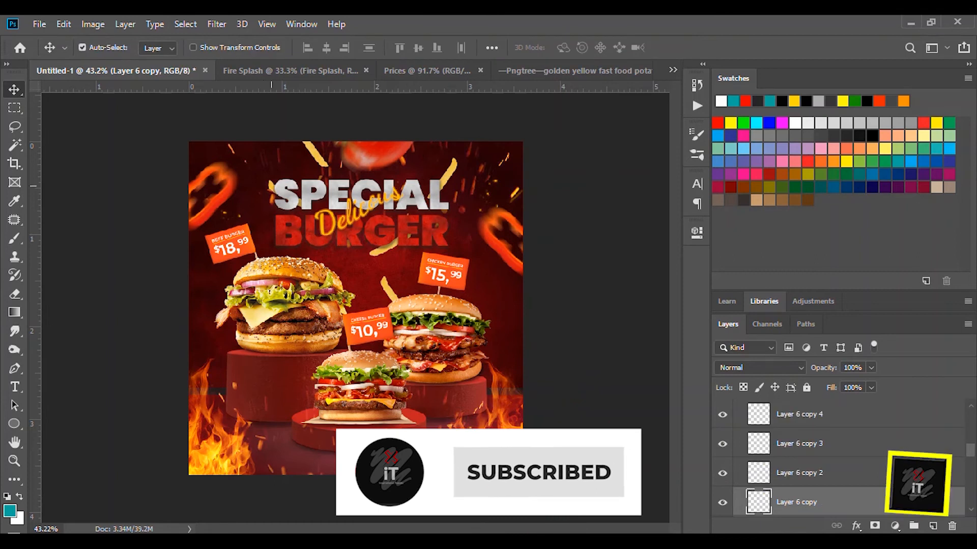
{"action": "left_click_drag", "start_coordinate": [395, 290], "coordinate": [304, 255]}
{"action": "left_click_drag", "start_coordinate": [383, 252], "coordinate": [378, 241]}
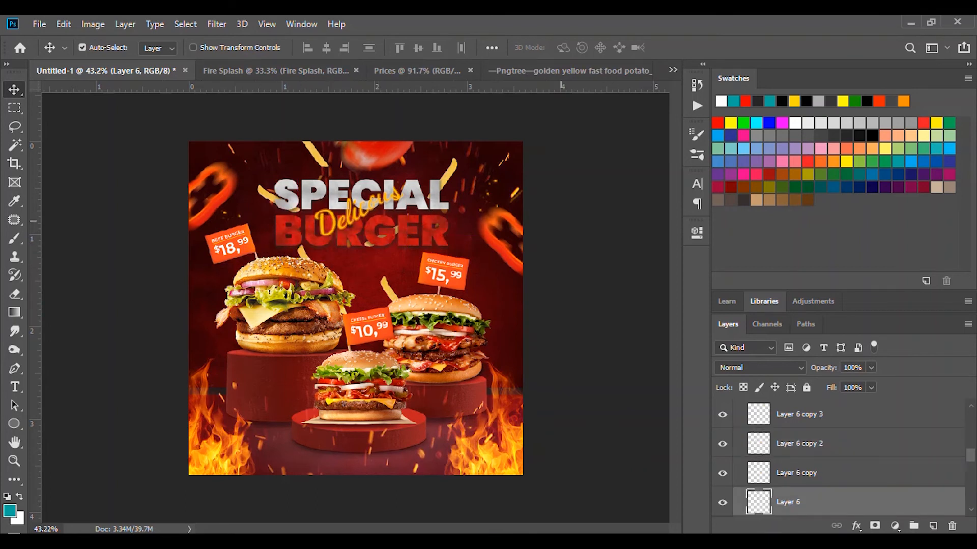
Shift the fry above SPECIAL leftward, then raise the fry near the Cheese Burger tag and shrink it to about 70%
{"action": "left_click_drag", "start_coordinate": [448, 169], "coordinate": [447, 168]}
{"action": "left_click_drag", "start_coordinate": [325, 160], "coordinate": [299, 154]}
{"action": "mouse_move", "coordinate": [388, 292]}
{"action": "left_mouse_down"}
{"action": "mouse_move", "coordinate": [372, 272]}
{"action": "mouse_move", "coordinate": [386, 286]}
{"action": "left_mouse_up"}
{"action": "key", "text": "ctrl+t"}
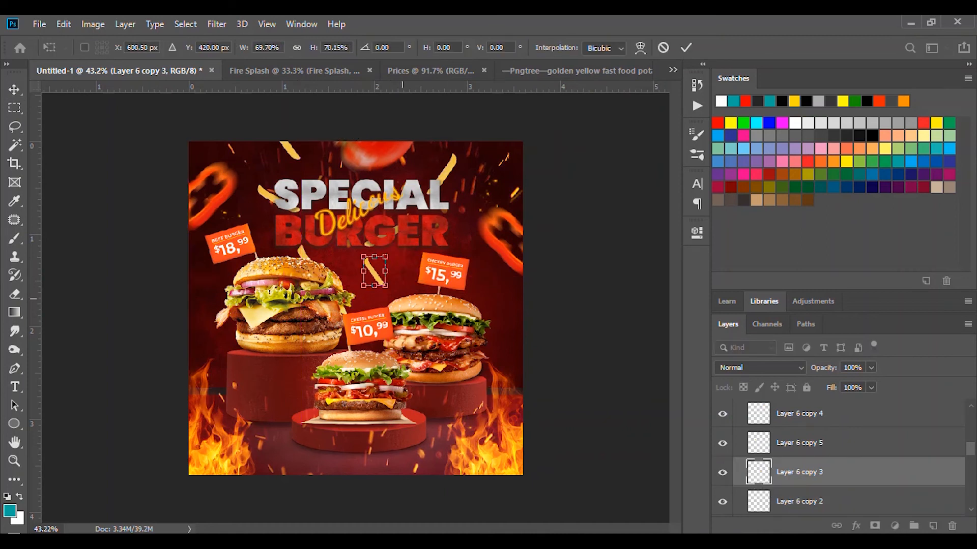
{"action": "key", "text": "Return"}
Apply a 4-pixel Gaussian Blur to the fry above the final L of SPECIAL
{"action": "left_click", "coordinate": [449, 166]}
{"action": "left_click", "coordinate": [217, 24]}
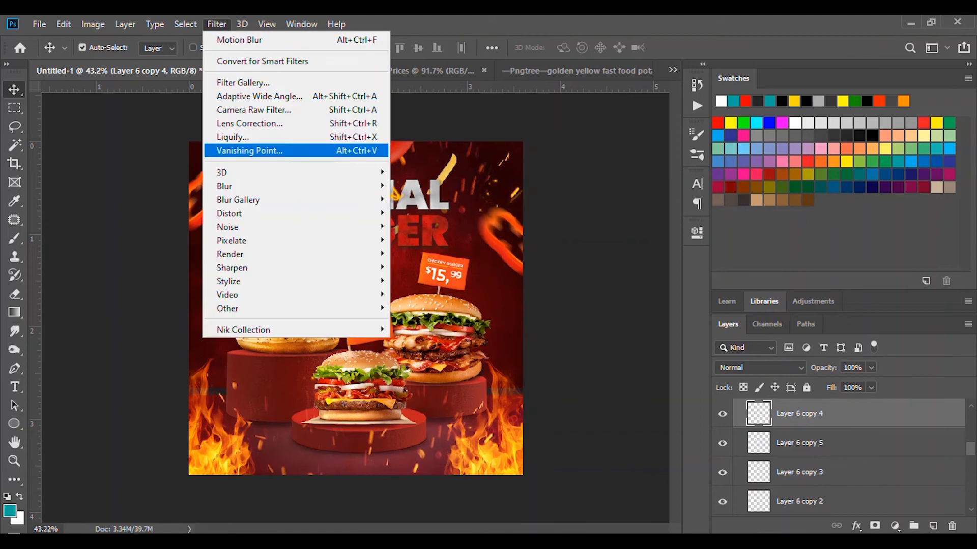
{"action": "mouse_move", "coordinate": [239, 185]}
{"action": "left_click", "coordinate": [422, 234]}
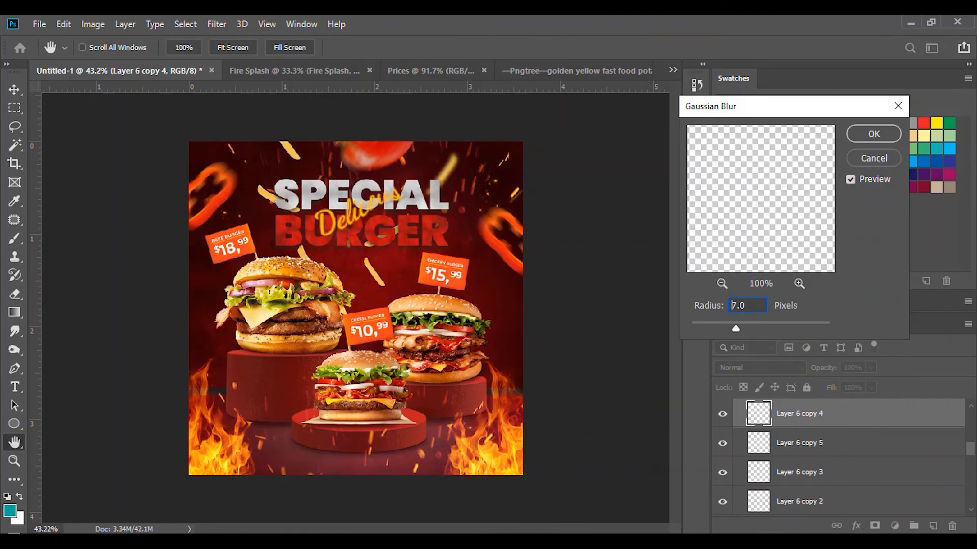
{"action": "left_click_drag", "start_coordinate": [736, 328], "coordinate": [704, 329]}
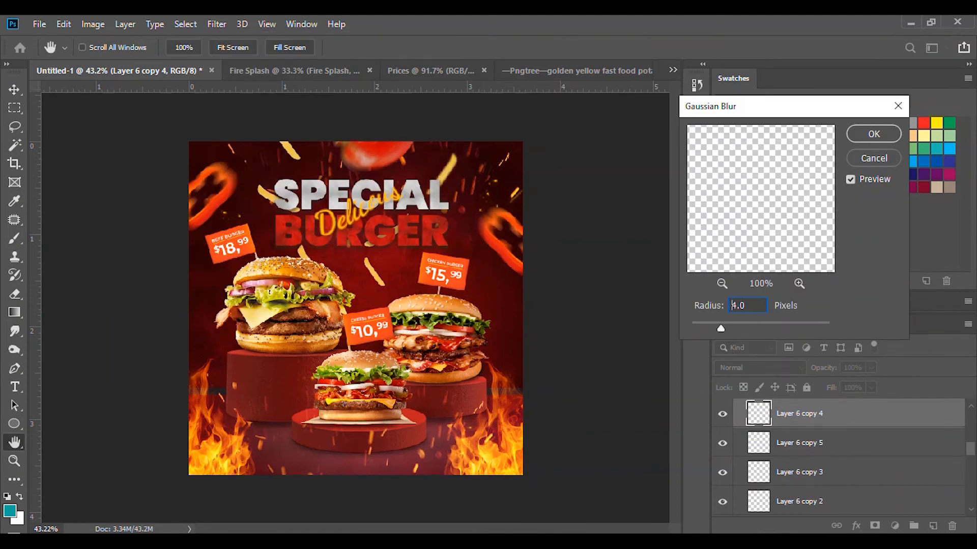
{"action": "key", "text": "Return"}
Enlarge the fry above the start of SPECIAL so it reaches over the poster's upper edge
{"action": "key", "text": "ctrl+j"}
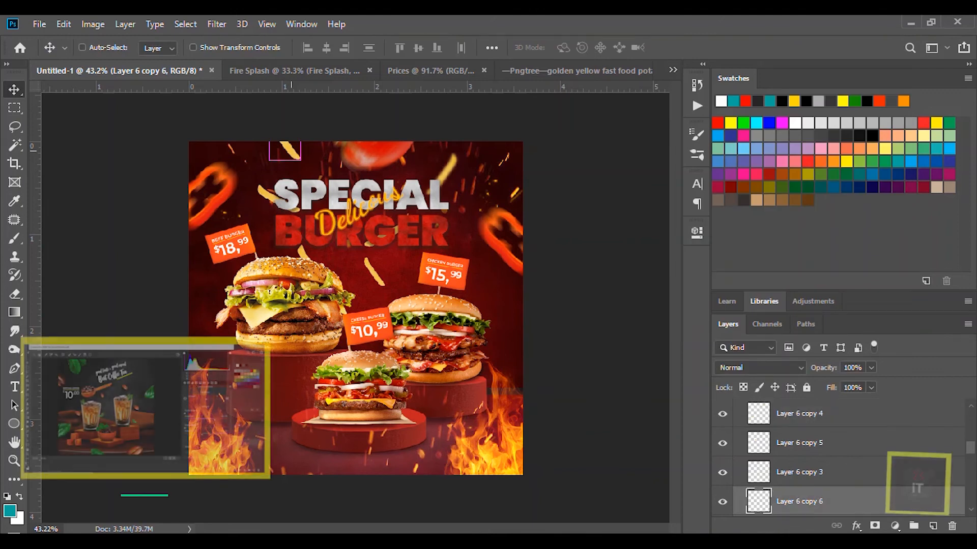
{"action": "key", "text": "ctrl+z"}
{"action": "key", "text": "ctrl+t"}
{"action": "left_click_drag", "start_coordinate": [300, 161], "coordinate": [370, 255]}
{"action": "left_click_drag", "start_coordinate": [325, 175], "coordinate": [294, 159]}
{"action": "left_click_drag", "start_coordinate": [268, 141], "coordinate": [298, 160]}
{"action": "key", "text": "Return"}
Reapply the last Gaussian Blur filter to the enlarged fry above SPECIAL
{"action": "left_click", "coordinate": [216, 24]}
{"action": "left_click", "coordinate": [239, 39]}
{"action": "scroll", "coordinate": [274, 266], "scroll_direction": "down", "scroll_amount": 5}
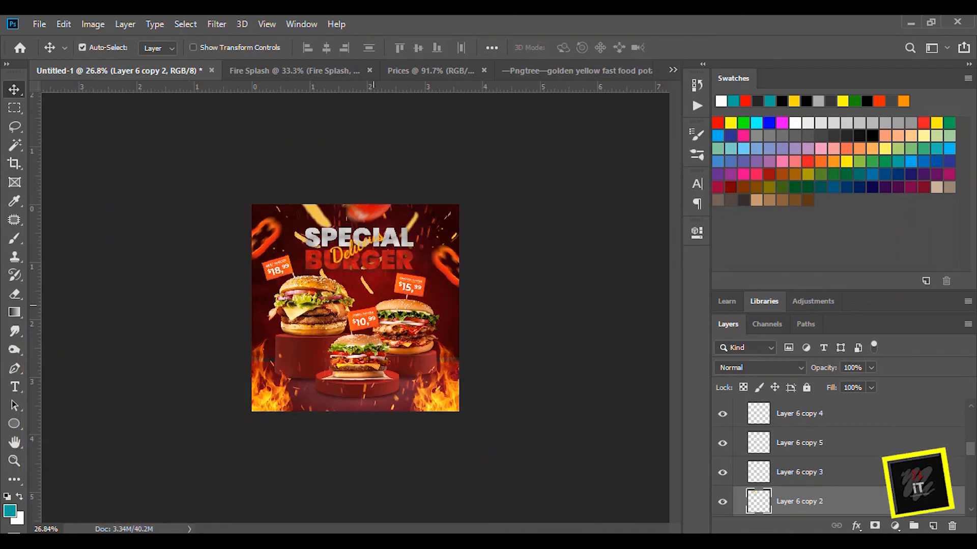
Hide the Layer 6 copy fry beside the S of SPECIAL
{"action": "scroll", "coordinate": [329, 227], "scroll_direction": "up", "scroll_amount": 7}
{"action": "left_click", "coordinate": [247, 168]}
{"action": "left_click", "coordinate": [723, 502]}
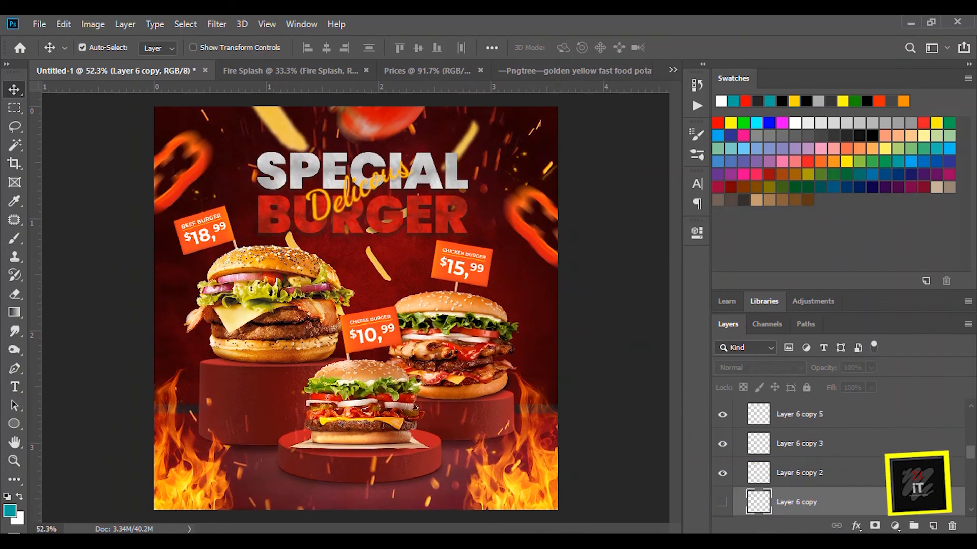
Move BURGER aside to reposition the fry behind it just below the headline, then return BURGER directly beneath SPECIAL
{"action": "left_click_drag", "start_coordinate": [371, 233], "coordinate": [369, 273]}
{"action": "key", "text": "ctrl+z"}
{"action": "left_click", "coordinate": [396, 218]}
{"action": "left_click_drag", "start_coordinate": [401, 175], "coordinate": [403, 171]}
{"action": "key", "text": "ctrl+z"}
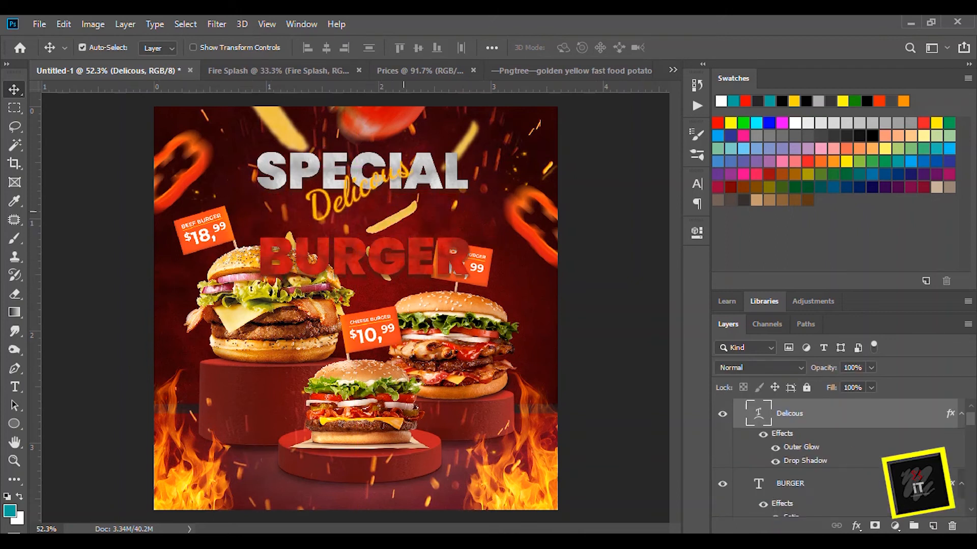
{"action": "left_click_drag", "start_coordinate": [414, 210], "coordinate": [413, 213]}
{"action": "left_click_drag", "start_coordinate": [393, 247], "coordinate": [391, 201]}
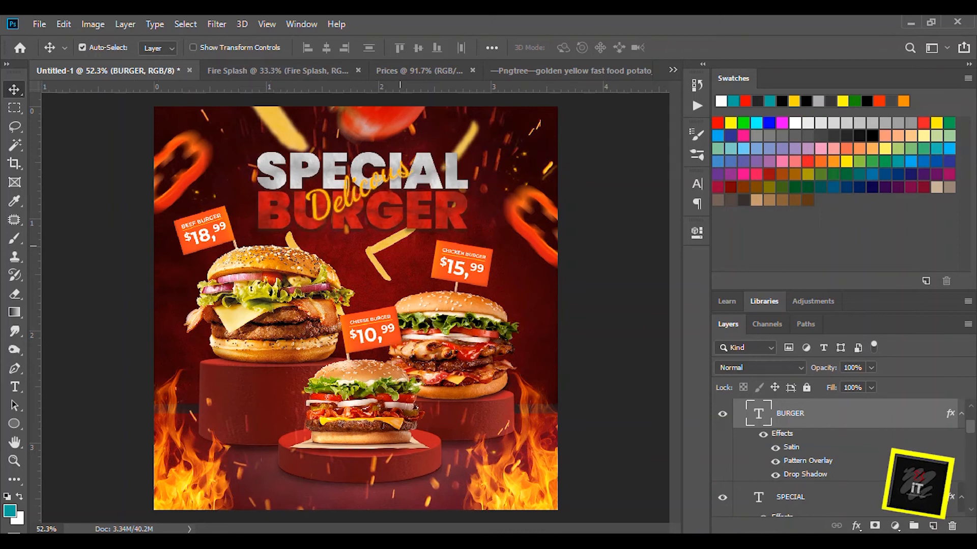
Lower the small fry to just above the Cheese Burger tag and nudge the blurred fry above SPECIAL up and left
{"action": "left_click", "coordinate": [381, 266]}
{"action": "left_click_drag", "start_coordinate": [381, 266], "coordinate": [379, 299]}
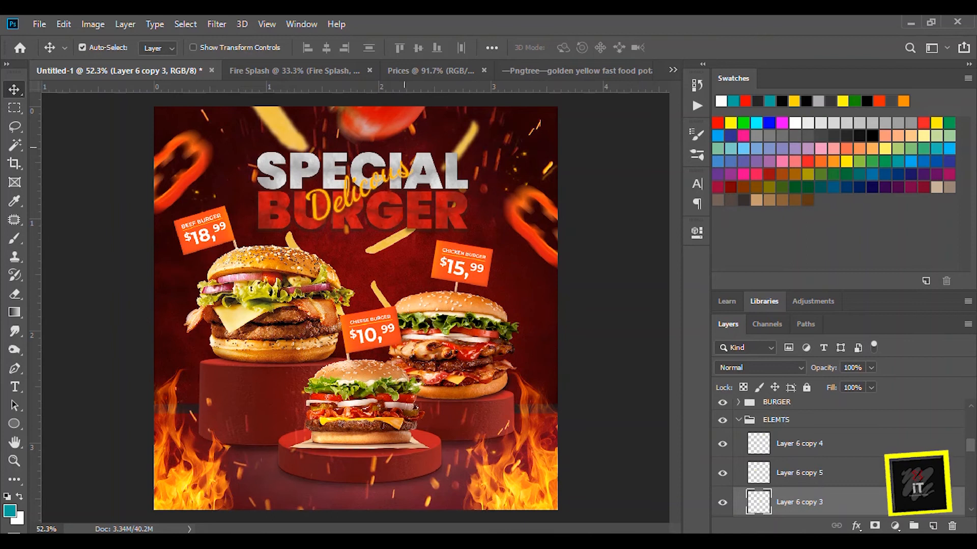
{"action": "left_click_drag", "start_coordinate": [284, 130], "coordinate": [277, 123]}
{"action": "left_click", "coordinate": [388, 124]}
Scale the lower Background 1 floor layer to about 102% so it spans the poster's base
{"action": "key", "text": "ctrl+minus"}
{"action": "key", "text": "ctrl+minus"}
{"action": "key", "text": "ctrl+minus"}
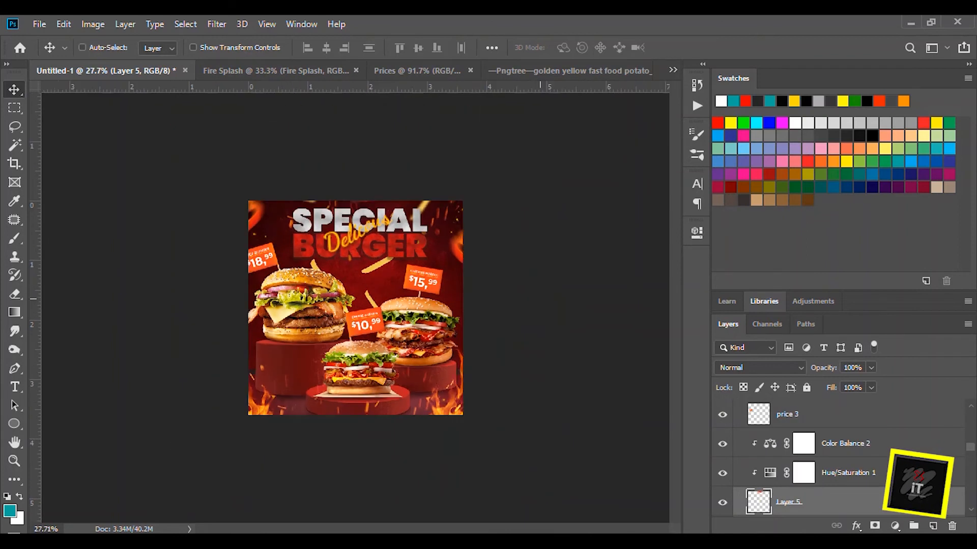
{"action": "key", "text": "ctrl+0"}
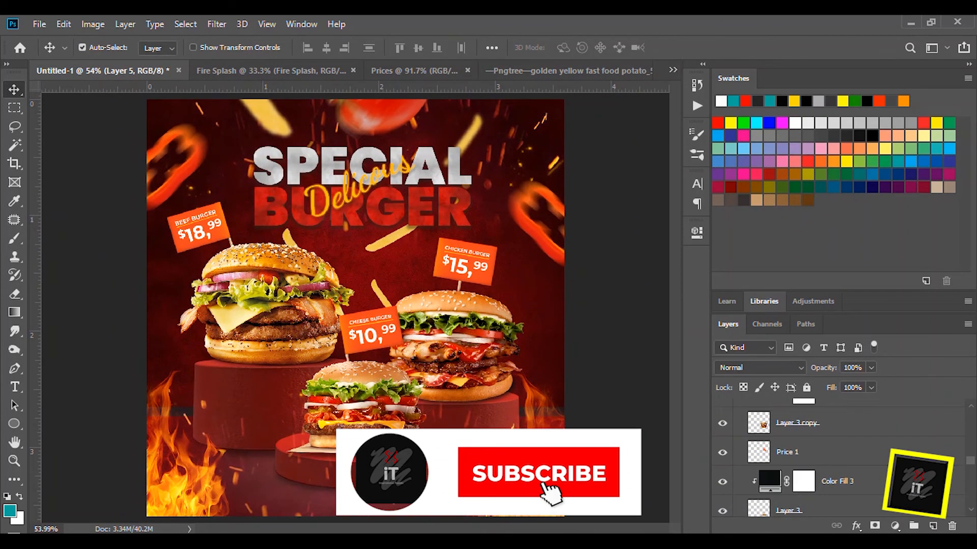
{"action": "scroll", "coordinate": [814, 458], "scroll_direction": "down", "scroll_amount": 10}
{"action": "left_click", "coordinate": [814, 479]}
{"action": "key", "text": "ctrl+t"}
{"action": "left_click_drag", "start_coordinate": [382, 463], "coordinate": [372, 455]}
{"action": "left_click_drag", "start_coordinate": [554, 467], "coordinate": [563, 467]}
{"action": "key", "text": "Return"}
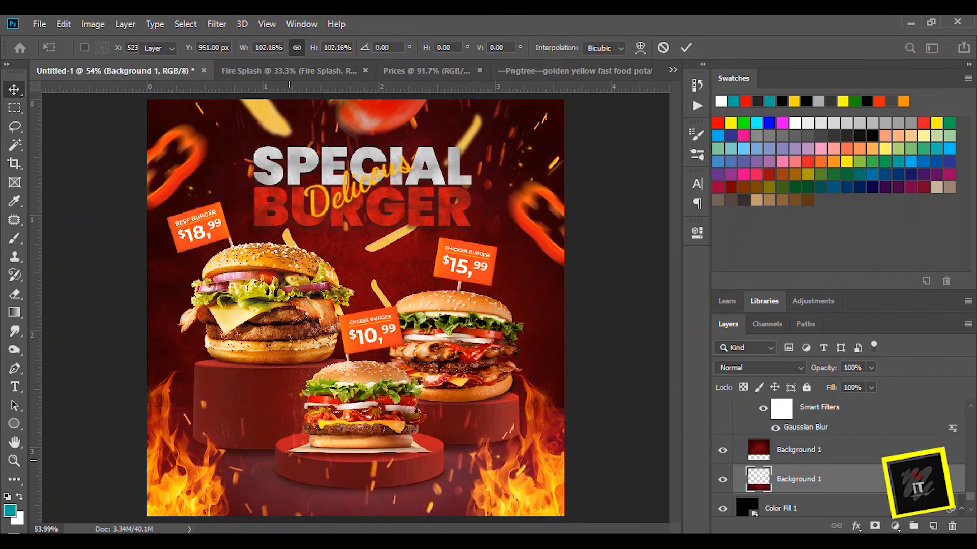
Shift the lower Background 1 floor layer slightly downward
{"action": "left_click", "coordinate": [263, 474]}
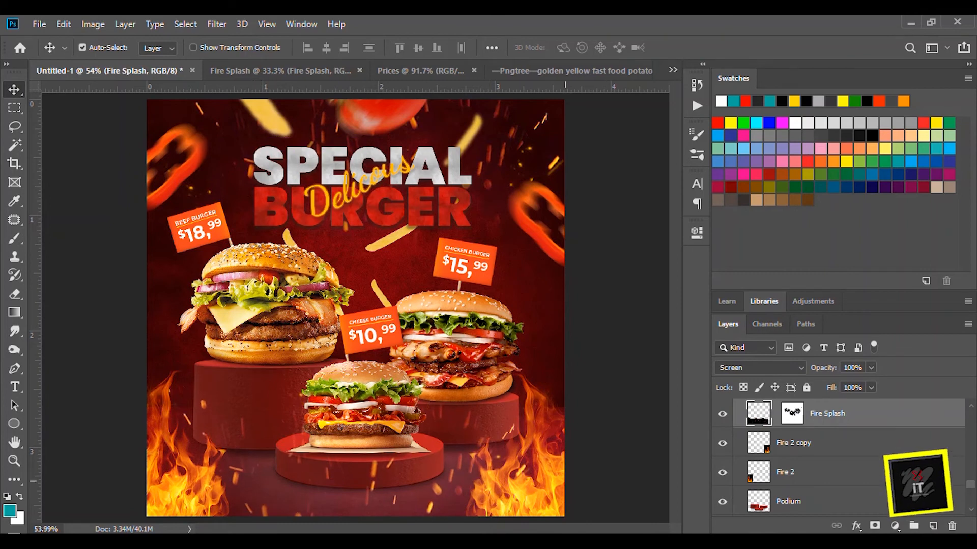
{"action": "scroll", "coordinate": [814, 438], "scroll_direction": "down", "scroll_amount": 5}
{"action": "left_click", "coordinate": [814, 434]}
{"action": "key", "text": "ctrl+t"}
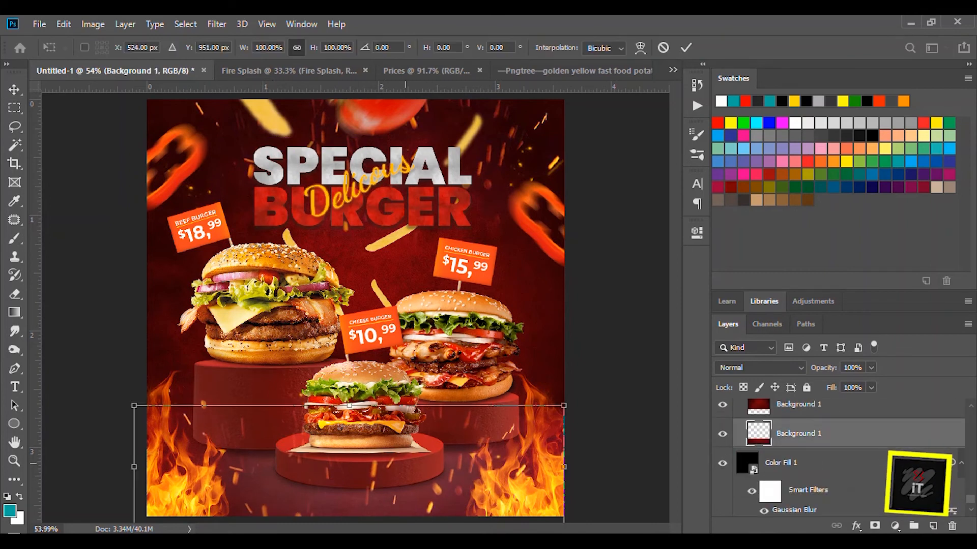
{"action": "left_click_drag", "start_coordinate": [405, 463], "coordinate": [405, 468]}
{"action": "key", "text": "Return"}
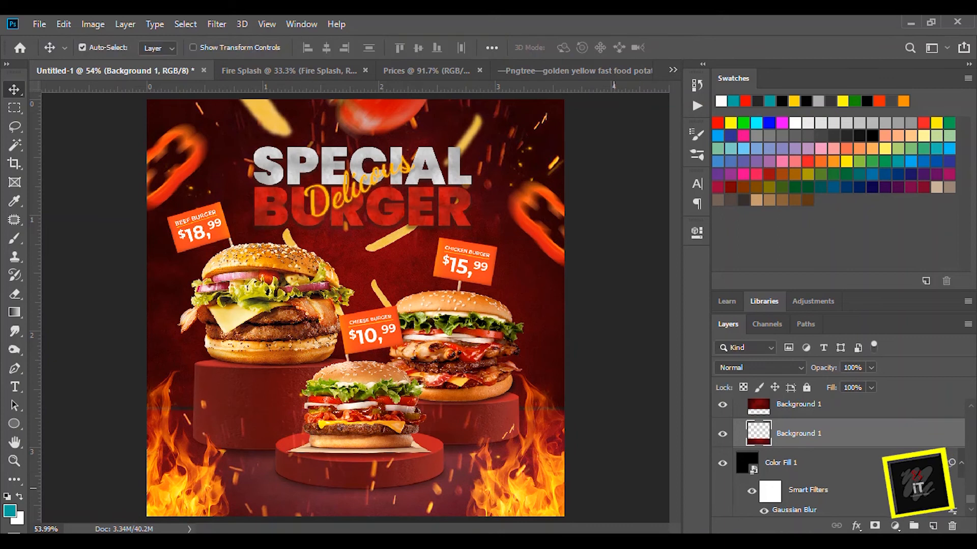
Enlarge the SPECIAL and BURGER headline texts together to about 113%
{"action": "scroll", "coordinate": [244, 368], "scroll_direction": "down", "scroll_amount": 1}
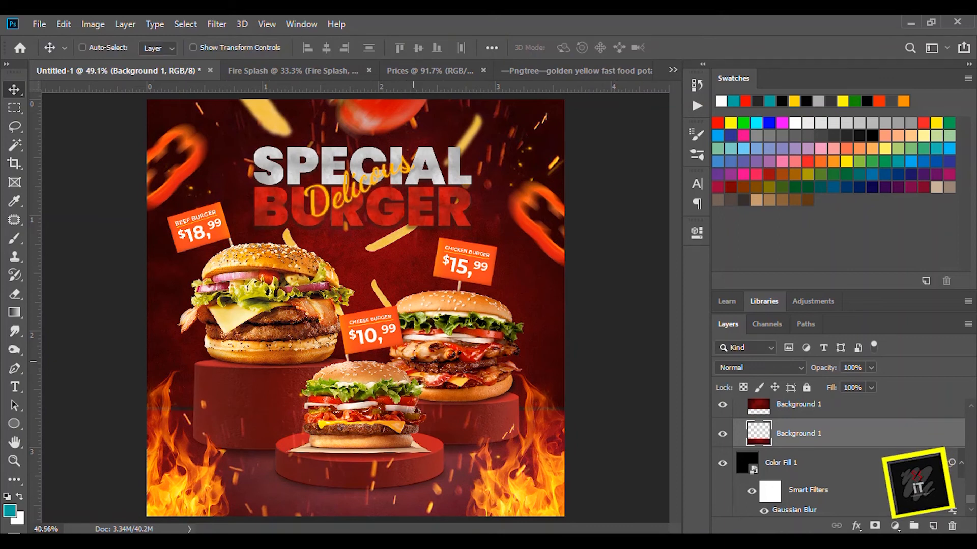
{"action": "key", "text": "ctrl+0"}
{"action": "scroll", "coordinate": [244, 367], "scroll_direction": "down", "scroll_amount": 1}
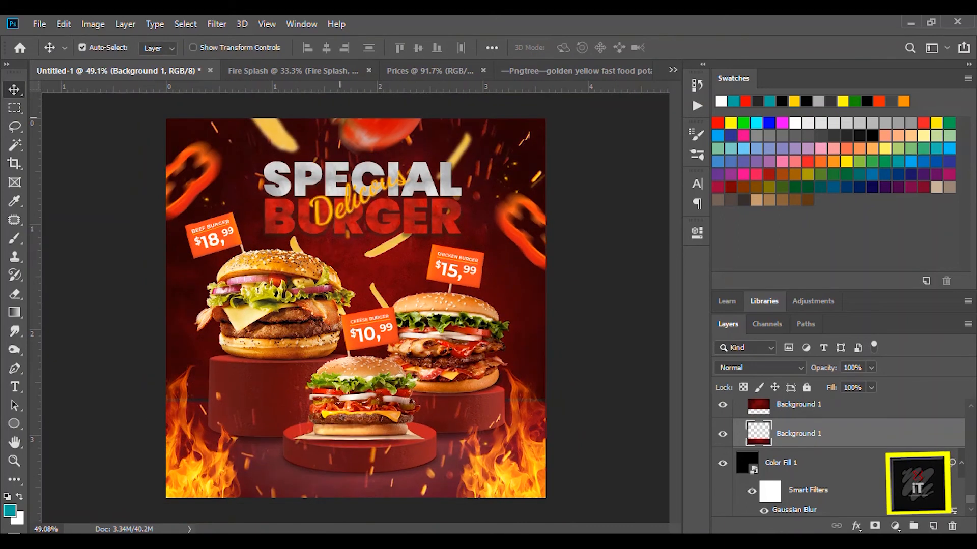
{"action": "scroll", "coordinate": [485, 159], "scroll_direction": "down", "scroll_amount": 1}
{"action": "scroll", "coordinate": [486, 159], "scroll_direction": "up", "scroll_amount": 1}
{"action": "left_click", "coordinate": [429, 183]}
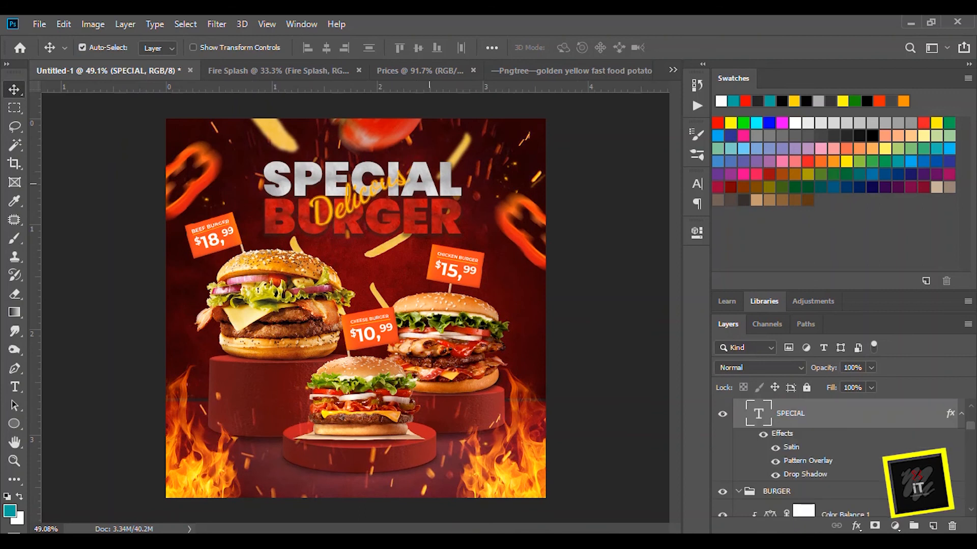
{"action": "left_click", "coordinate": [449, 223], "text": "shift"}
{"action": "key", "text": "ctrl+t"}
{"action": "left_click_drag", "start_coordinate": [461, 234], "coordinate": [453, 207]}
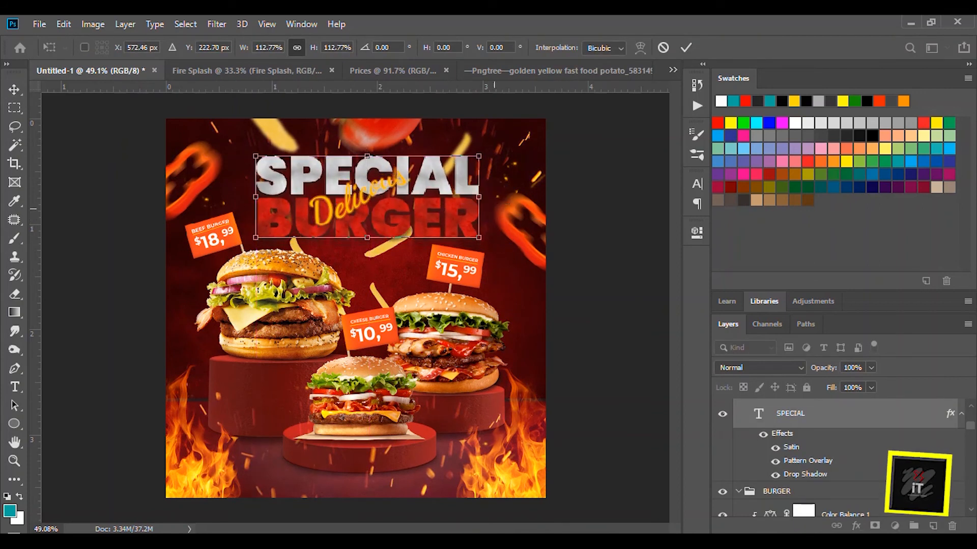
{"action": "key", "text": "Return"}
Move the Fire Splash copy sparks upward toward the poster's upper edge
{"action": "left_click", "coordinate": [527, 177]}
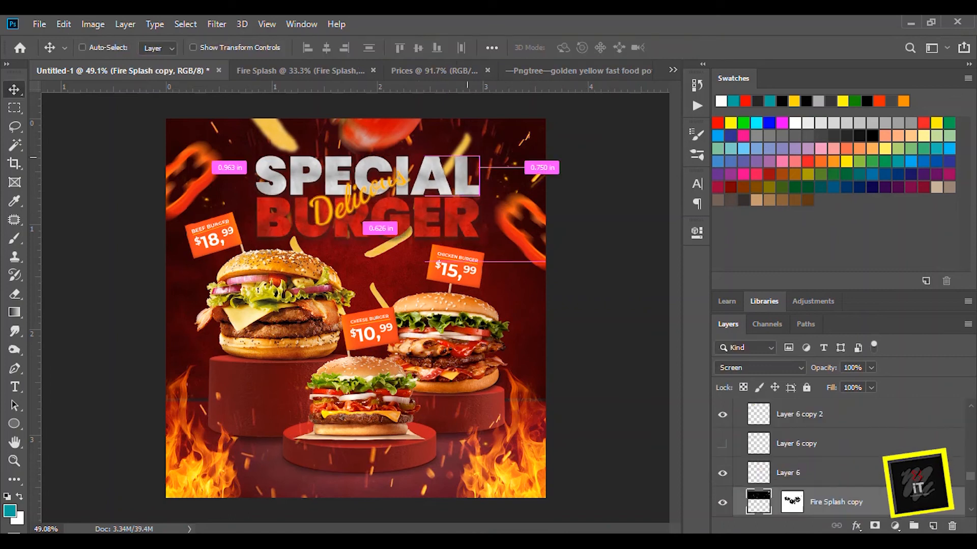
{"action": "key", "text": "ctrl+t"}
{"action": "left_click_drag", "start_coordinate": [414, 156], "coordinate": [410, 118]}
{"action": "key", "text": "Return"}
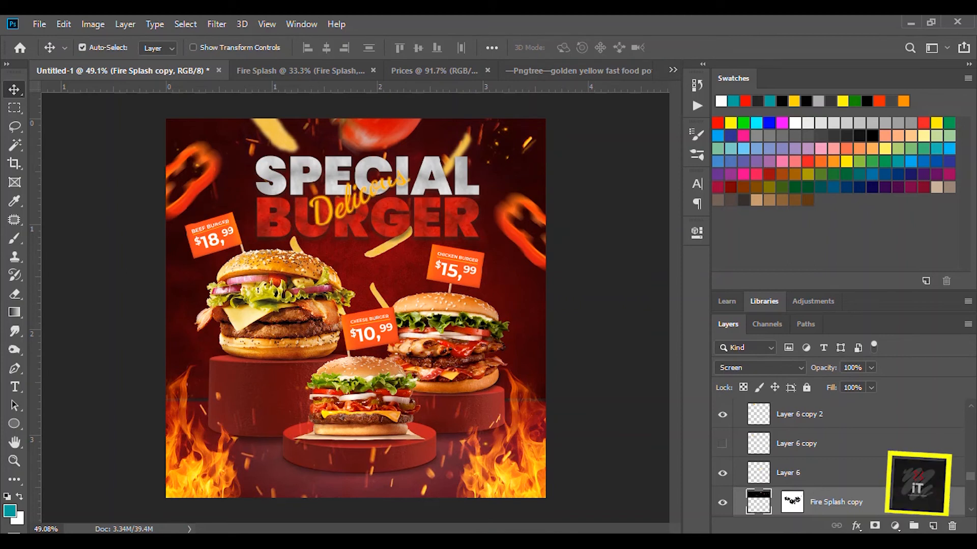
Reduce the drop shadow opacity on the BURGER headline text to 22%
{"action": "scroll", "coordinate": [356, 254], "scroll_direction": "down", "scroll_amount": 4}
{"action": "scroll", "coordinate": [279, 218], "scroll_direction": "up", "scroll_amount": 8}
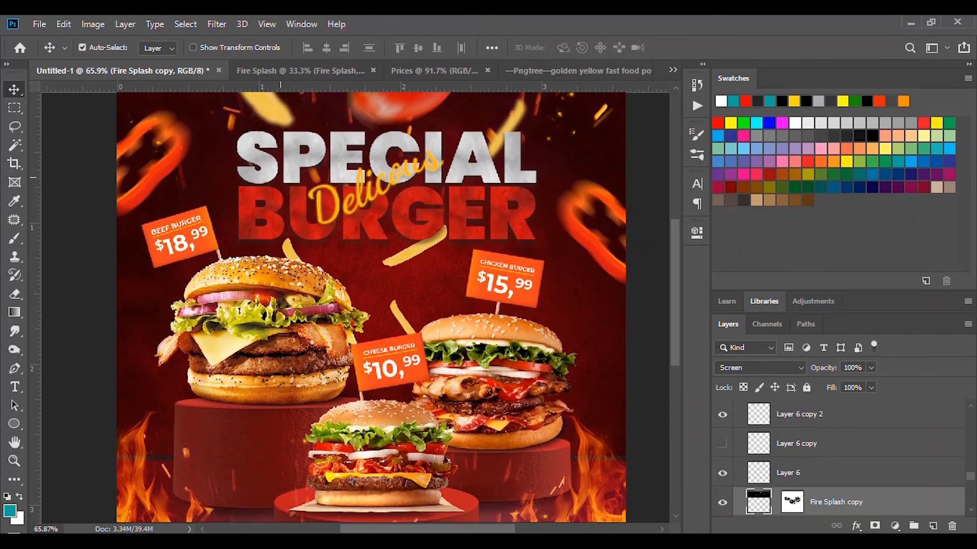
{"action": "left_click", "coordinate": [516, 219], "text": "ctrl"}
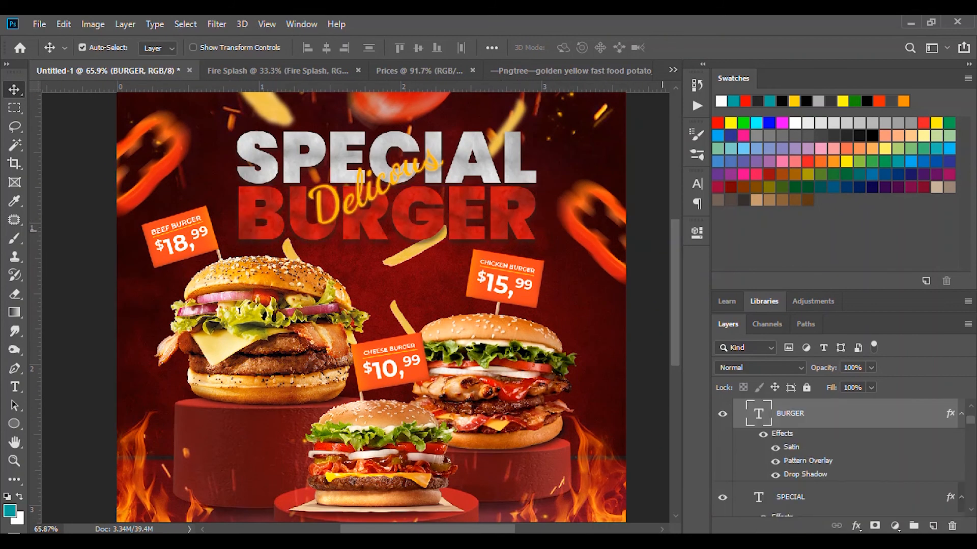
{"action": "double_click", "coordinate": [804, 474]}
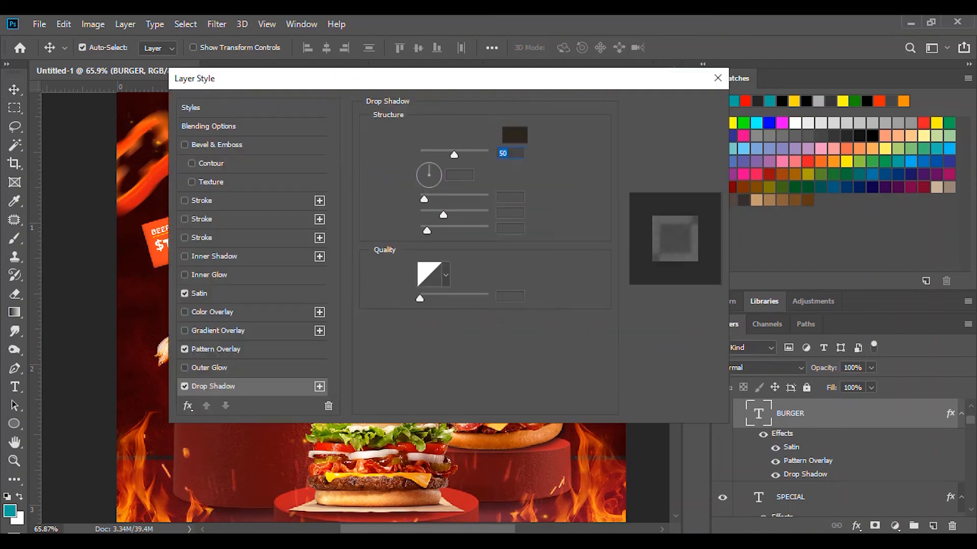
{"action": "left_click_drag", "start_coordinate": [204, 77], "coordinate": [603, 146]}
{"action": "type", "text": "22"}
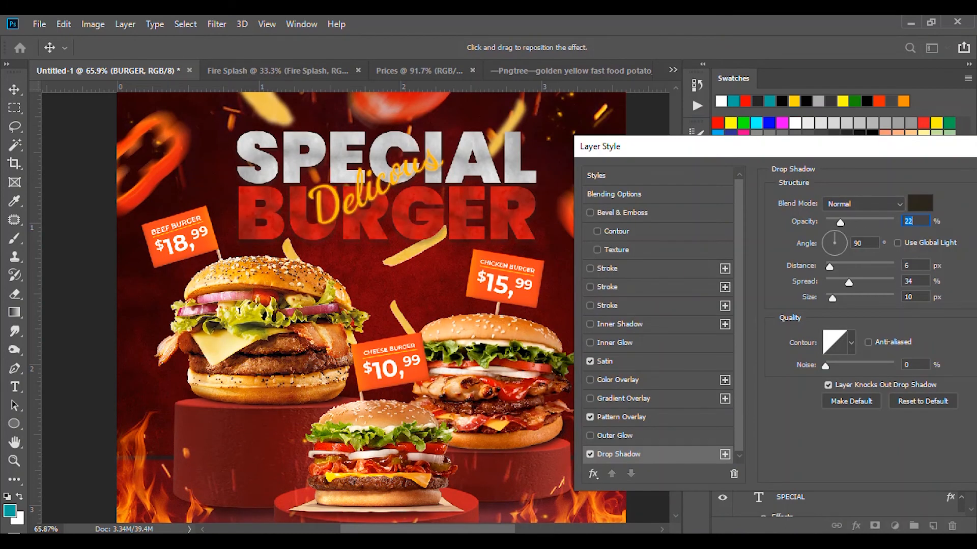
Lower the BURGER text's pattern overlay opacity to 10% and apply the layer style
{"action": "left_click", "coordinate": [621, 417]}
{"action": "left_click_drag", "start_coordinate": [831, 219], "coordinate": [825, 218]}
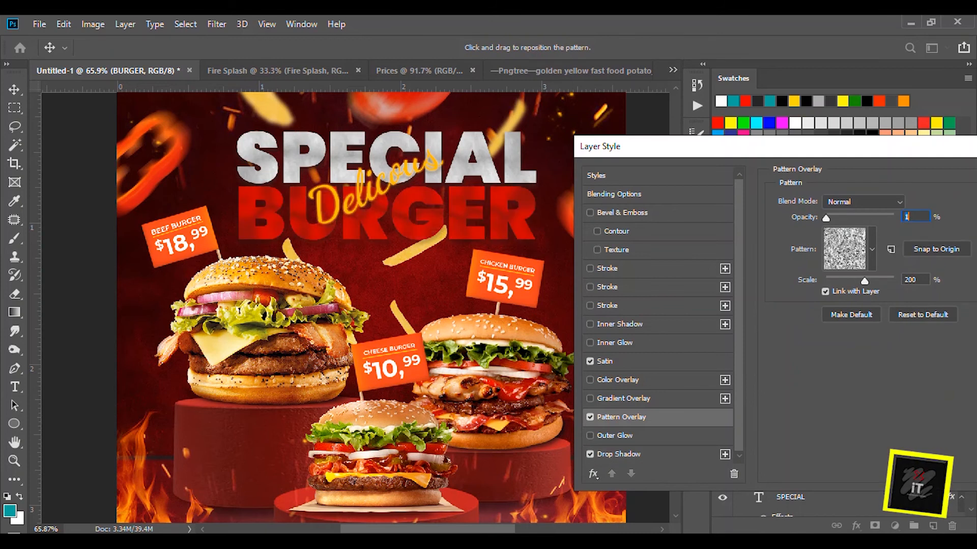
{"action": "type", "text": "0"}
{"action": "left_click_drag", "start_coordinate": [753, 146], "coordinate": [515, 137]}
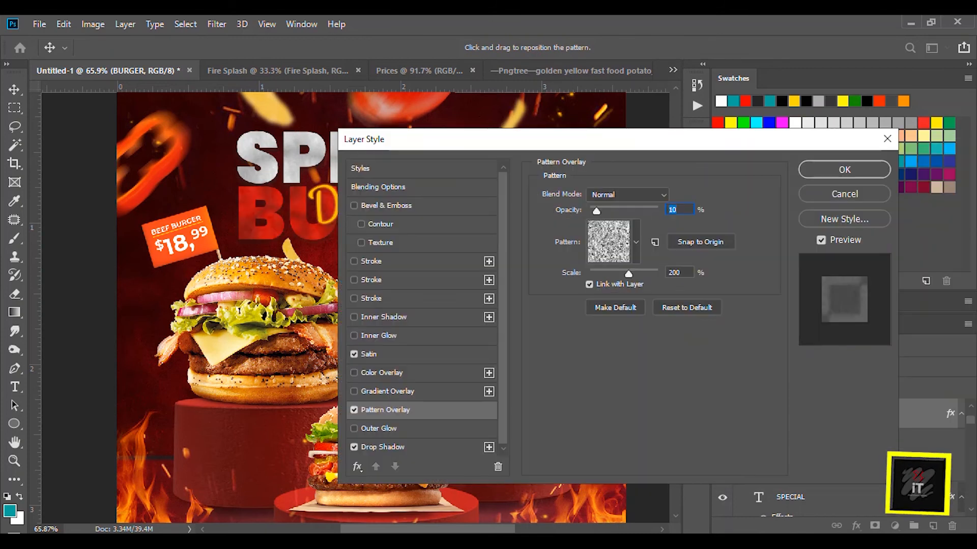
{"action": "left_click", "coordinate": [843, 169]}
Recolor the BURGER headline text to pure red #ff0000
{"action": "key", "text": "t"}
{"action": "double_click", "coordinate": [373, 188]}
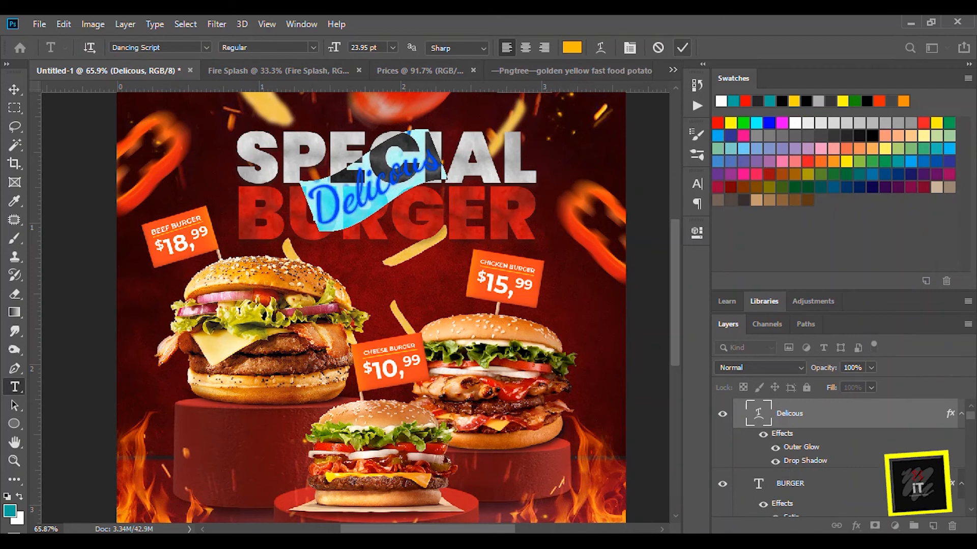
{"action": "left_click", "coordinate": [682, 48]}
{"action": "double_click", "coordinate": [758, 483]}
{"action": "left_click", "coordinate": [572, 48]}
{"action": "type", "text": "ff0000"}
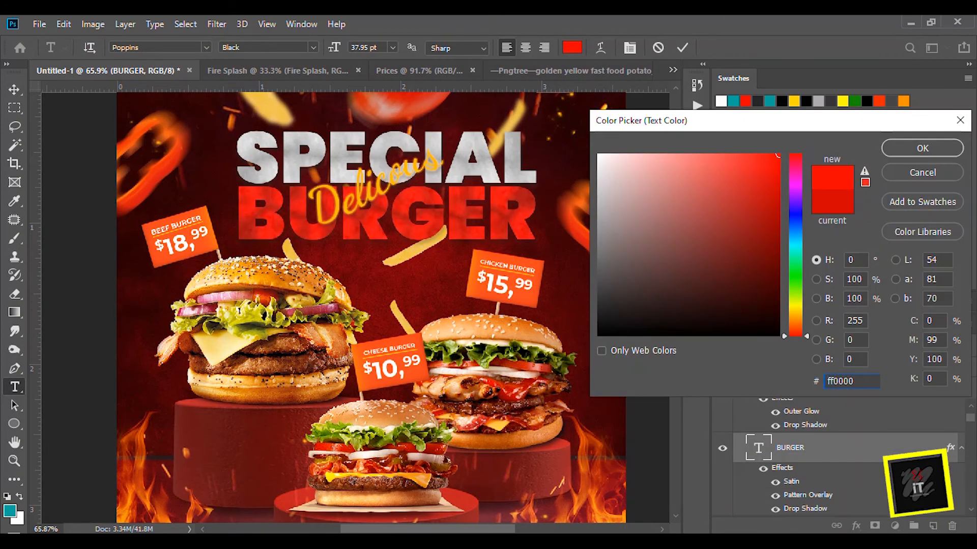
{"action": "left_click_drag", "start_coordinate": [795, 335], "coordinate": [795, 154]}
{"action": "left_click", "coordinate": [922, 148]}
{"action": "left_click", "coordinate": [682, 47]}
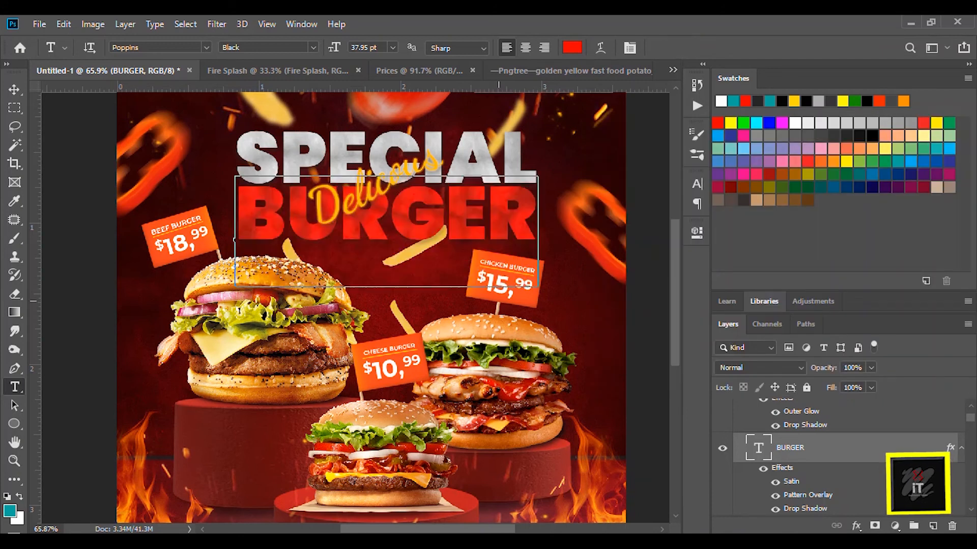
{"action": "scroll", "coordinate": [509, 301], "scroll_direction": "down", "scroll_amount": 3}
{"action": "key", "text": "v"}
Recolor the script Delicous text to golden yellow #ffd800
{"action": "scroll", "coordinate": [508, 300], "scroll_direction": "down", "scroll_amount": 9}
{"action": "scroll", "coordinate": [509, 300], "scroll_direction": "up", "scroll_amount": 8}
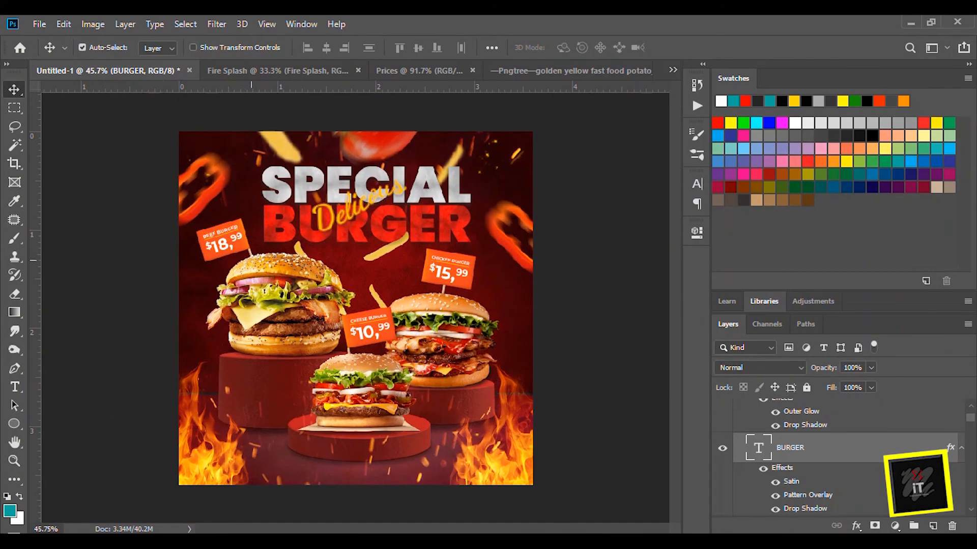
{"action": "scroll", "coordinate": [322, 205], "scroll_direction": "up", "scroll_amount": 4}
{"action": "key", "text": "t"}
{"action": "double_click", "coordinate": [354, 210]}
{"action": "left_click", "coordinate": [572, 47]}
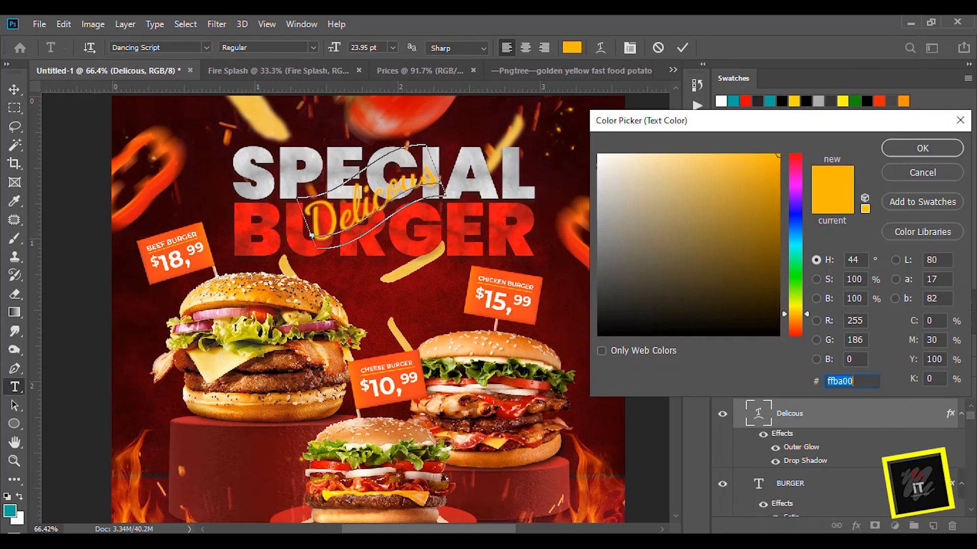
{"action": "type", "text": "fff000"}
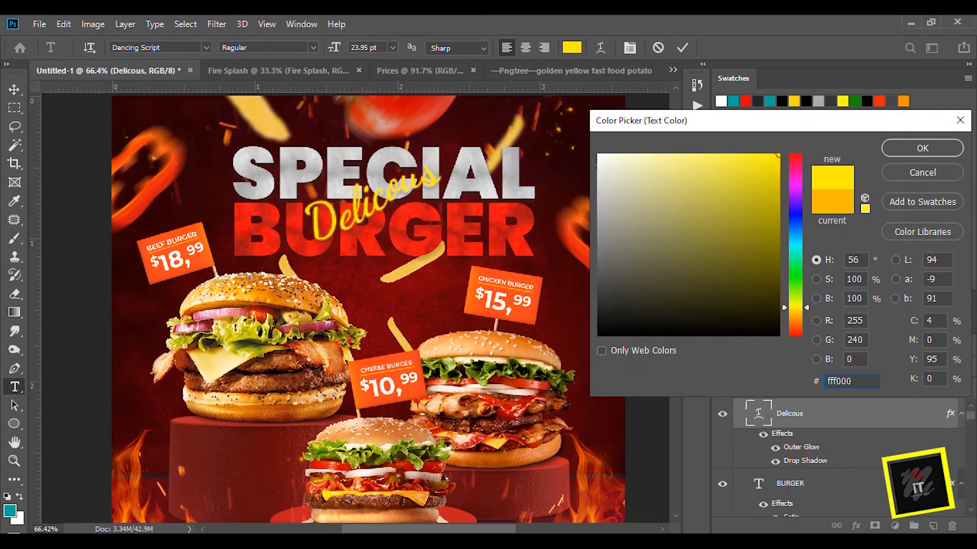
{"action": "key", "text": "ctrl+a"}
{"action": "type", "text": "ffd800"}
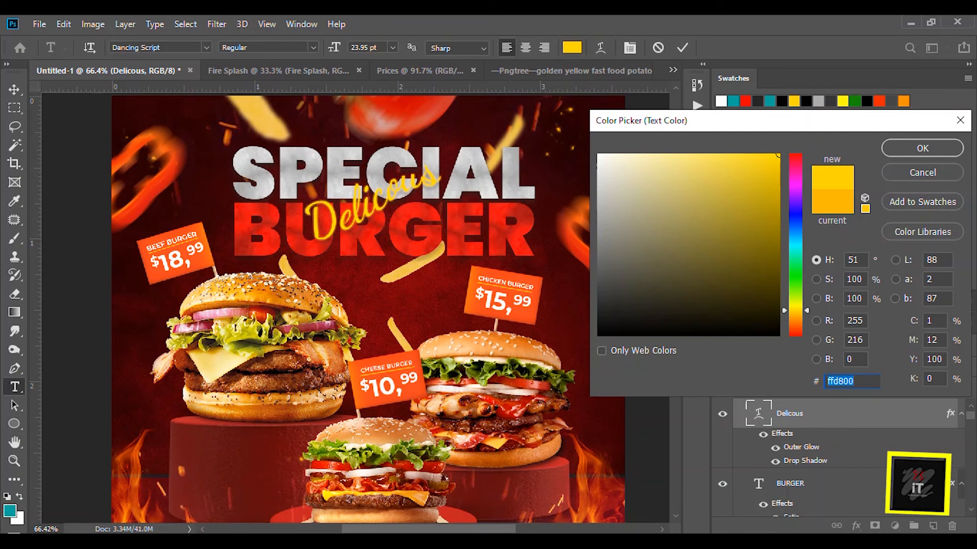
{"action": "key", "text": "Return"}
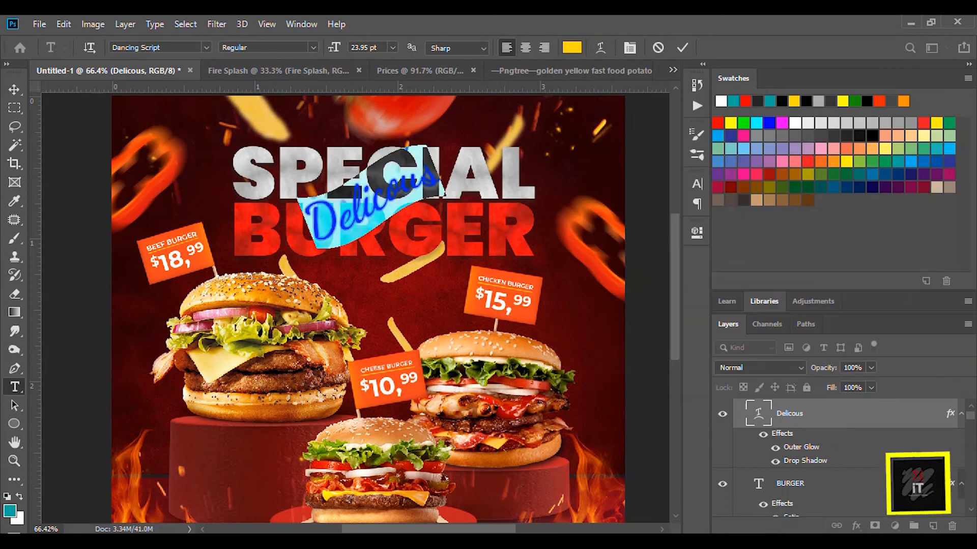
{"action": "left_click", "coordinate": [682, 47]}
{"action": "key", "text": "v"}
Nudge the Delicous text slightly up and to the right over the headline
{"action": "scroll", "coordinate": [337, 206], "scroll_direction": "down", "scroll_amount": 2}
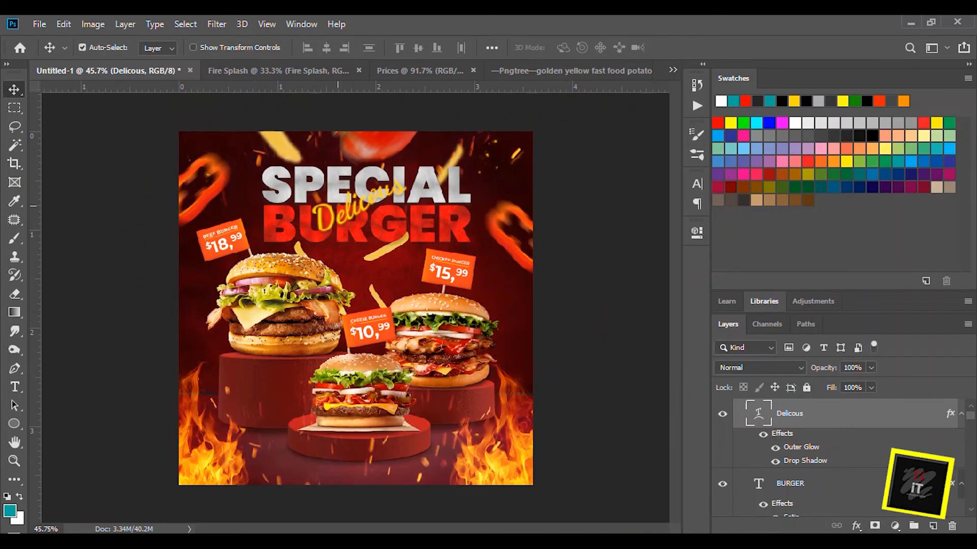
{"action": "left_click_drag", "start_coordinate": [356, 212], "coordinate": [358, 207]}
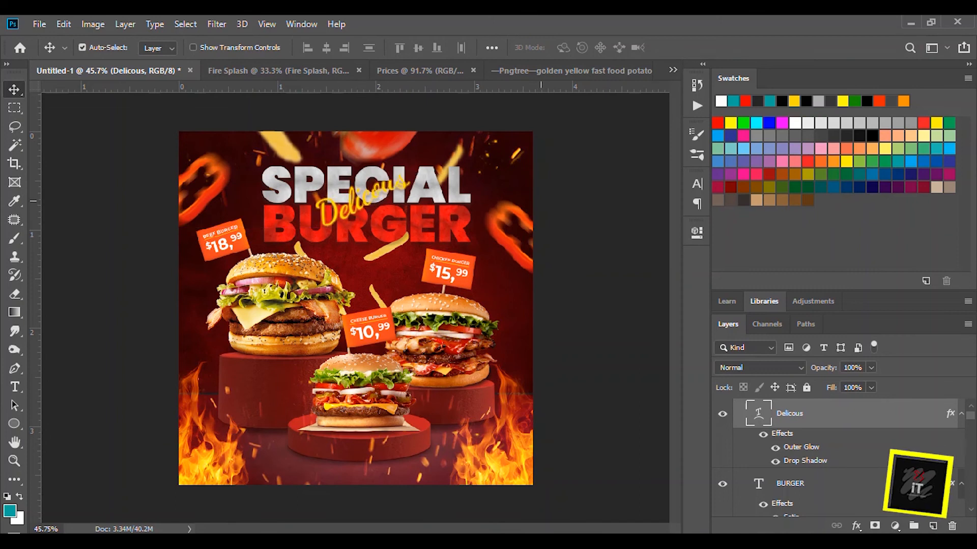
{"action": "scroll", "coordinate": [546, 204], "scroll_direction": "down", "scroll_amount": 2}
{"action": "scroll", "coordinate": [546, 204], "scroll_direction": "down", "scroll_amount": 4}
{"action": "scroll", "coordinate": [215, 330], "scroll_direction": "up", "scroll_amount": 4}
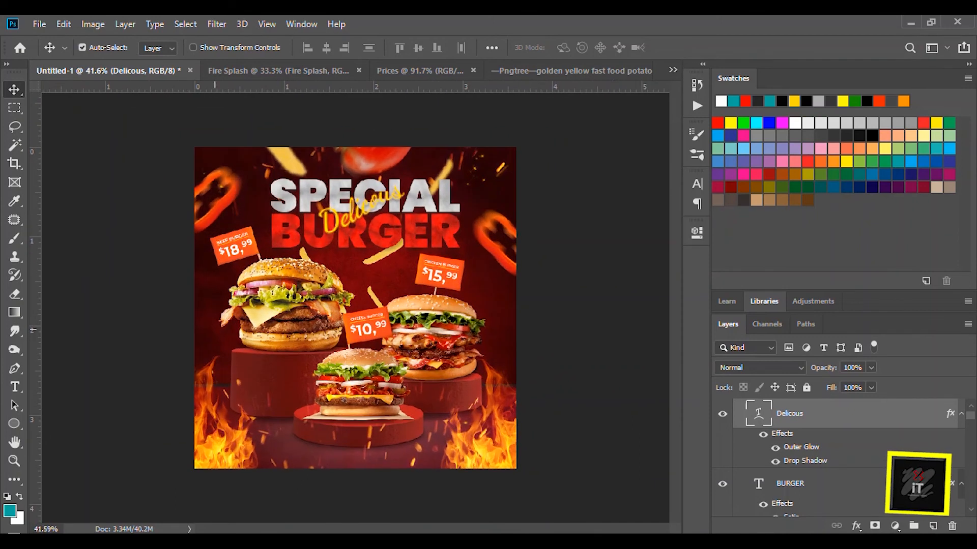
Collapse the TEXT and BURGER groups and stamp all visible layers into a new merged layer above TEXT
{"action": "scroll", "coordinate": [814, 433], "scroll_direction": "up", "scroll_amount": 1}
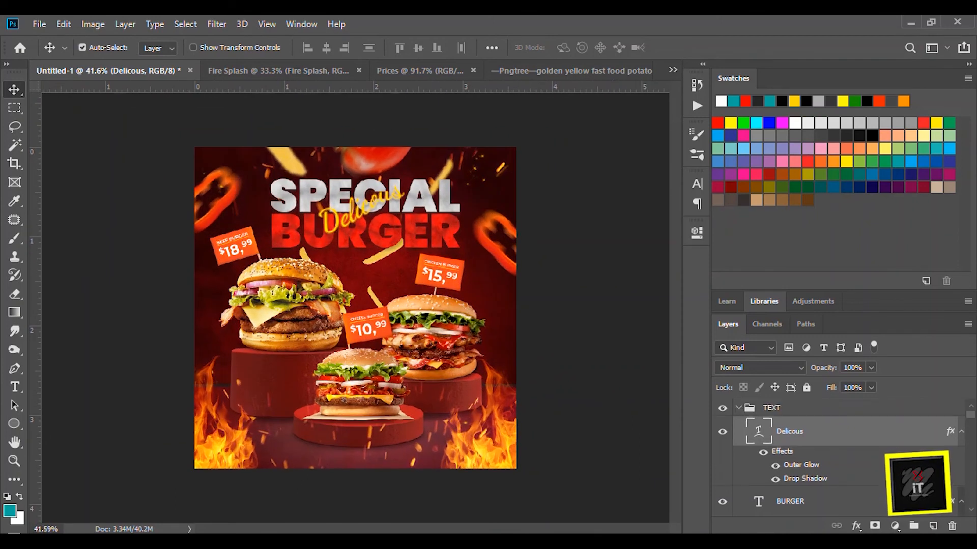
{"action": "left_click", "coordinate": [771, 407]}
{"action": "left_click", "coordinate": [738, 408]}
{"action": "left_click", "coordinate": [776, 426]}
{"action": "left_click", "coordinate": [738, 426]}
{"action": "left_click", "coordinate": [771, 408]}
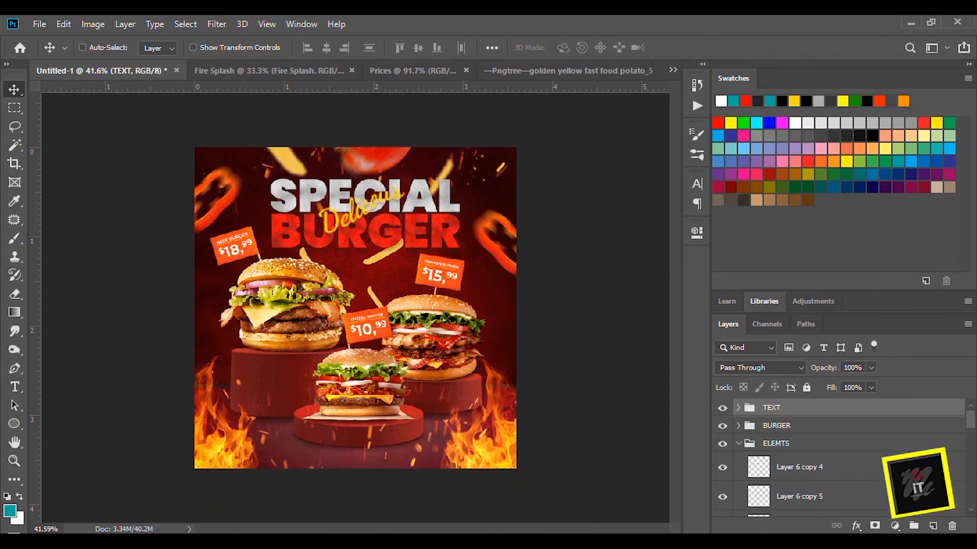
{"action": "key", "text": "ctrl+shift+alt+e"}
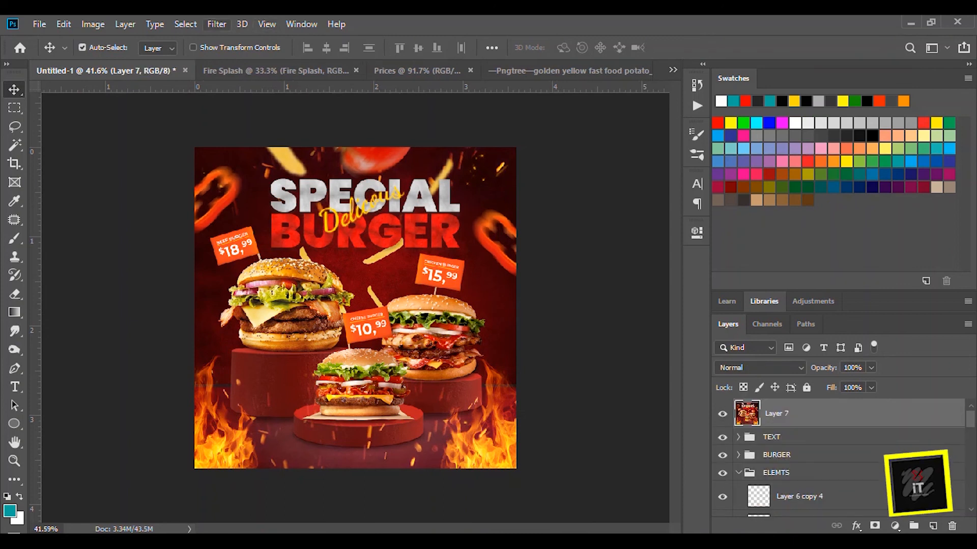
Start a Camera Raw Filter on the merged layer with Exposure +0.30, Contrast +20, Shadows -13, Whites +18 and Blacks -30
{"action": "left_click", "coordinate": [217, 25]}
{"action": "left_click", "coordinate": [249, 110]}
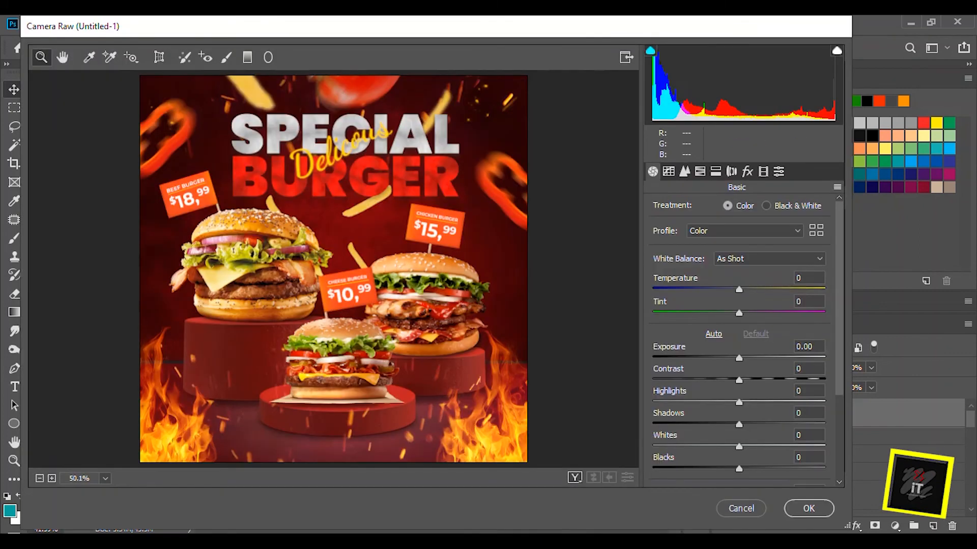
{"action": "left_click_drag", "start_coordinate": [739, 358], "coordinate": [755, 381]}
{"action": "left_click_drag", "start_coordinate": [739, 425], "coordinate": [713, 468]}
Set the Camera Raw Texture to +20, Clarity to +12 and Vibrance to +18
{"action": "scroll", "coordinate": [737, 330], "scroll_direction": "down", "scroll_amount": 3}
{"action": "left_click_drag", "start_coordinate": [739, 375], "coordinate": [756, 397]}
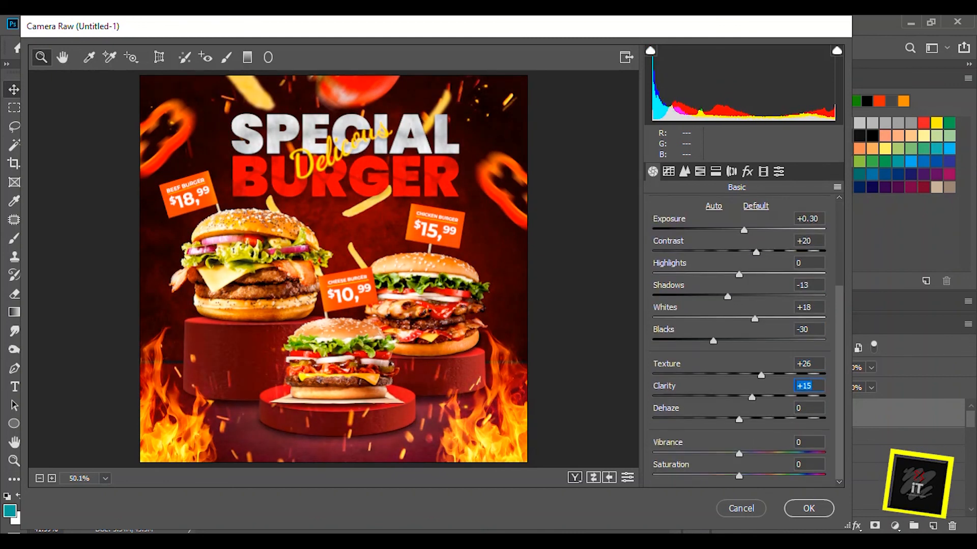
{"action": "left_click_drag", "start_coordinate": [739, 454], "coordinate": [760, 453]}
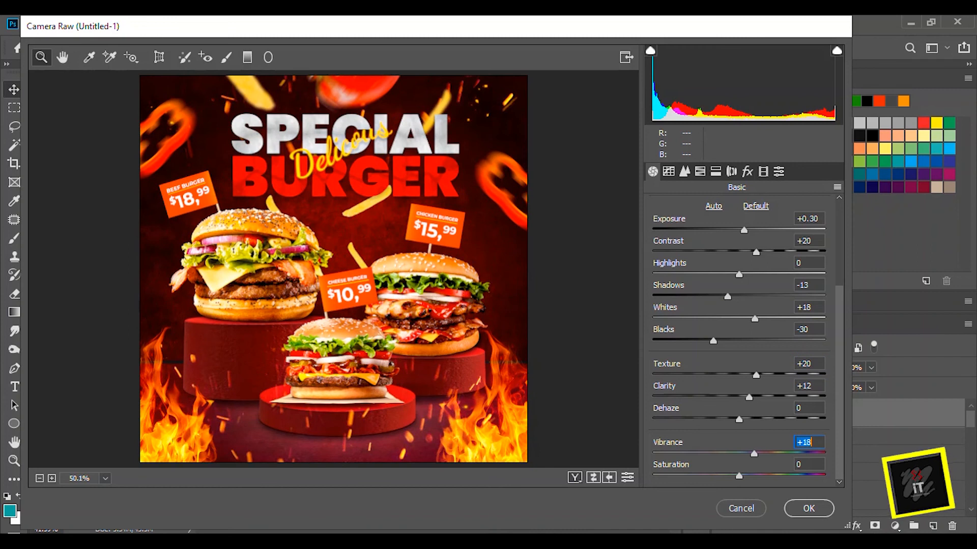
Sharpen by about 39 with slight luminance noise reduction, and set the hues to Oranges -20, Yellows +19 and Greens +19
{"action": "left_click", "coordinate": [684, 172]}
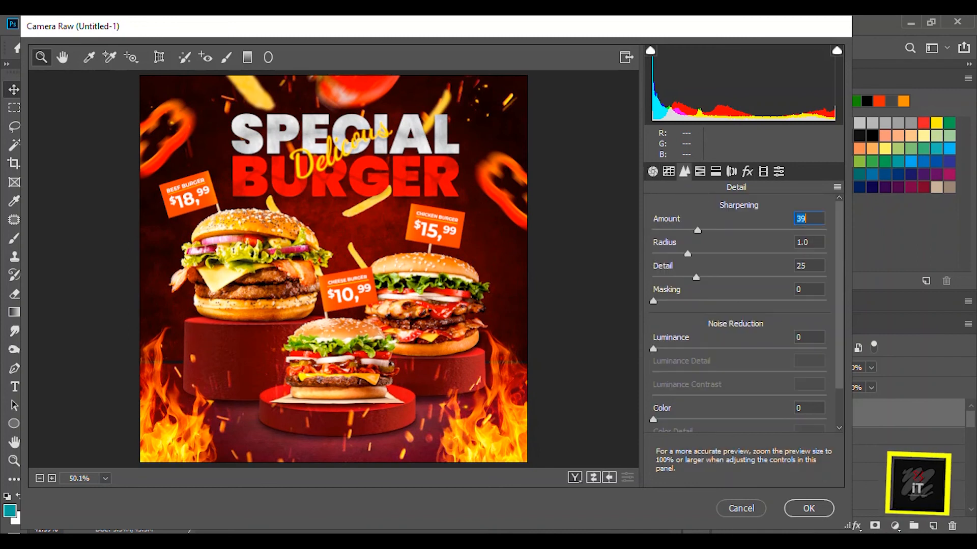
{"action": "left_click_drag", "start_coordinate": [659, 349], "coordinate": [674, 349]}
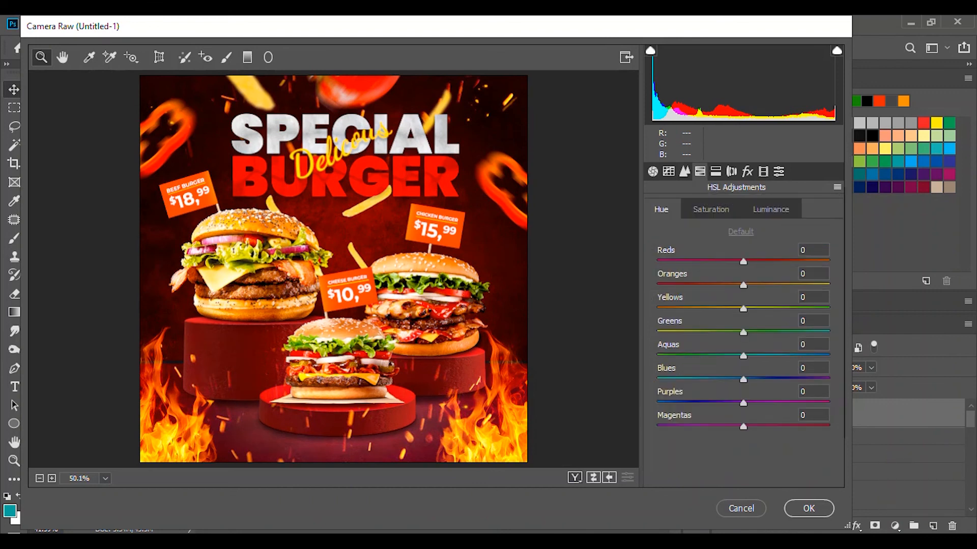
{"action": "left_click_drag", "start_coordinate": [743, 285], "coordinate": [726, 285]}
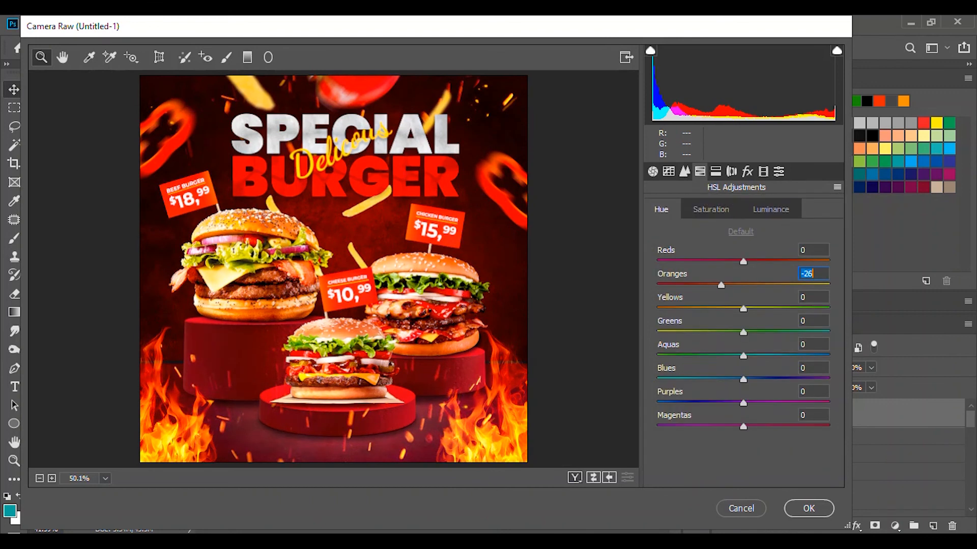
{"action": "left_click_drag", "start_coordinate": [743, 332], "coordinate": [750, 309]}
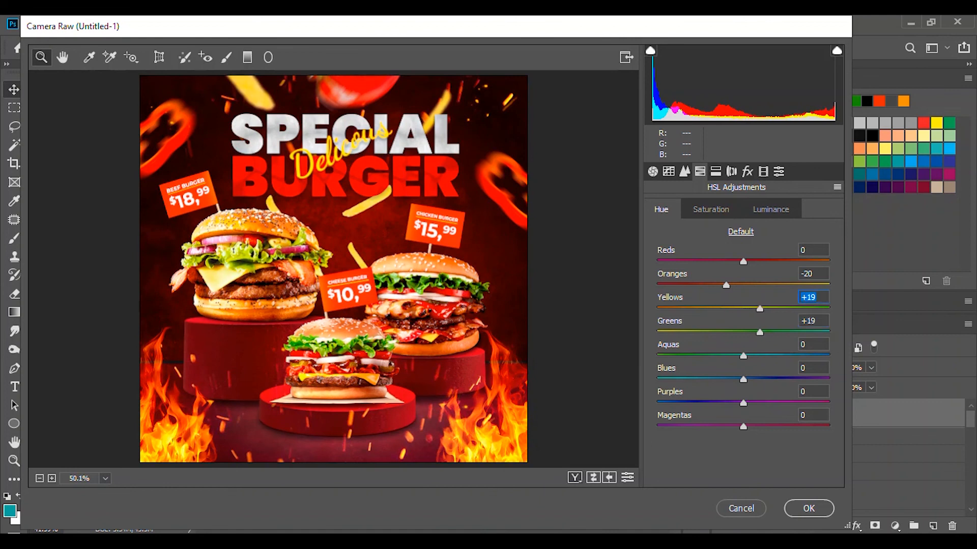
Darken the poster's edges with lens vignetting of about -23 and post-crop vignetting of -20 at midpoint 72
{"action": "left_click", "coordinate": [716, 171]}
{"action": "left_click", "coordinate": [731, 171]}
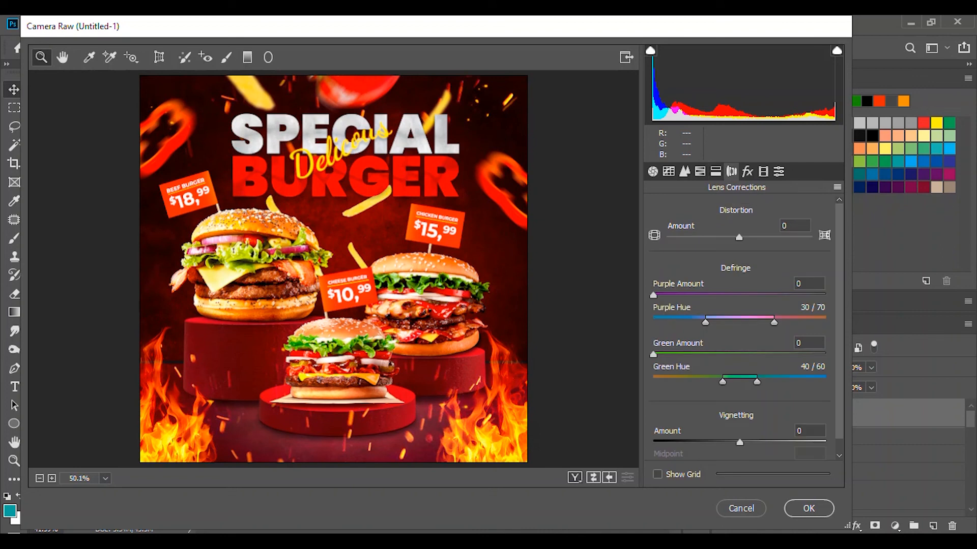
{"action": "left_click_drag", "start_coordinate": [739, 442], "coordinate": [718, 442]}
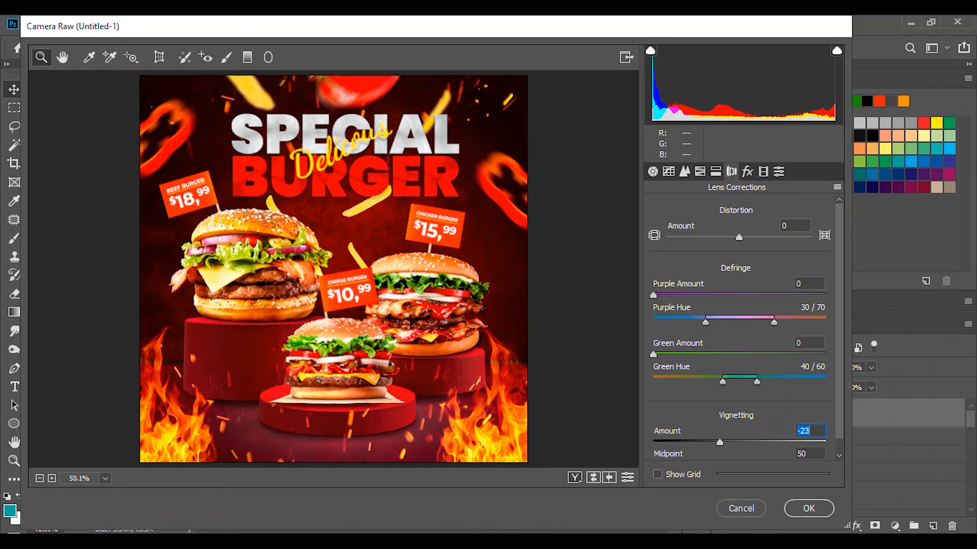
{"action": "left_click", "coordinate": [746, 171]}
{"action": "left_click_drag", "start_coordinate": [743, 357], "coordinate": [774, 381]}
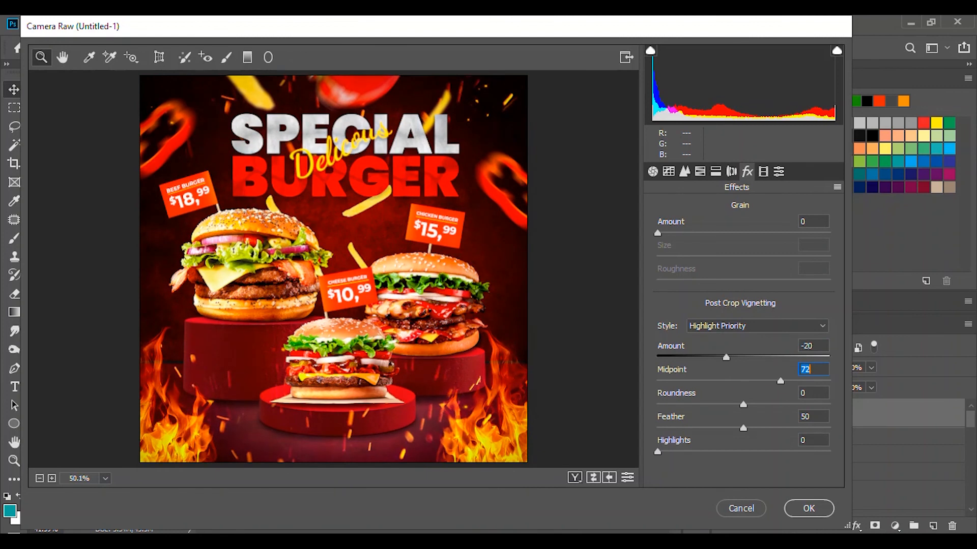
Calibrate the Red Primary hue to +11 and Green Primary hue to +7, and apply the Camera Raw adjustments
{"action": "left_click", "coordinate": [763, 171]}
{"action": "left_click_drag", "start_coordinate": [744, 308], "coordinate": [755, 308]}
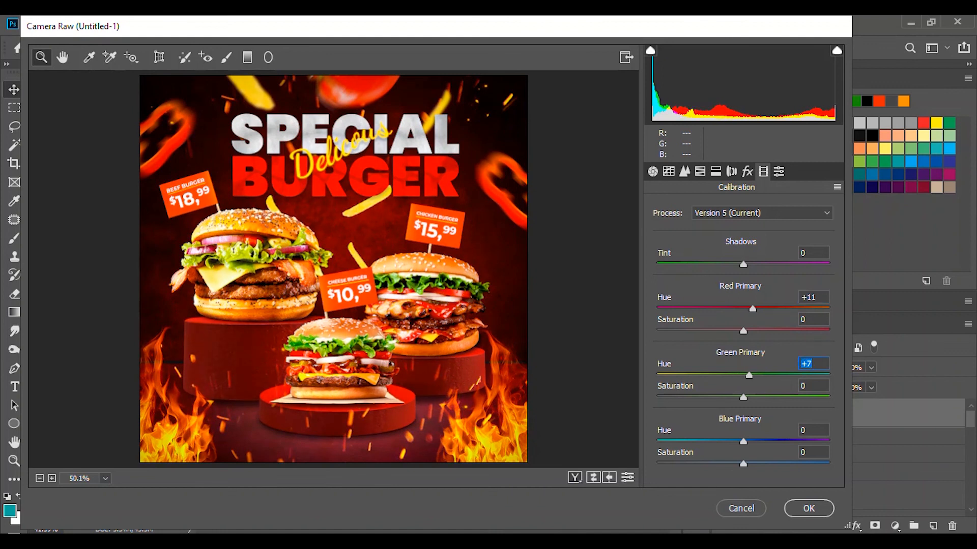
{"action": "left_click", "coordinate": [809, 508]}
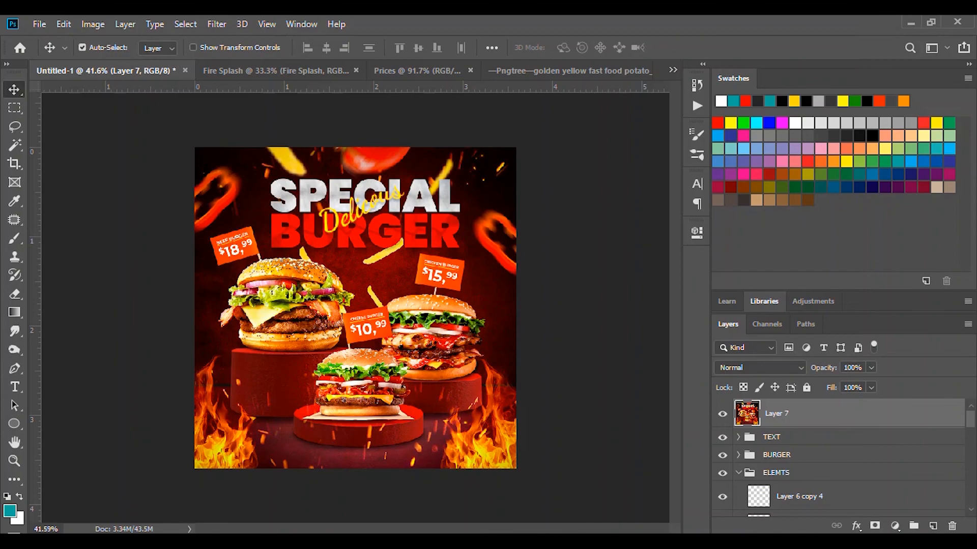